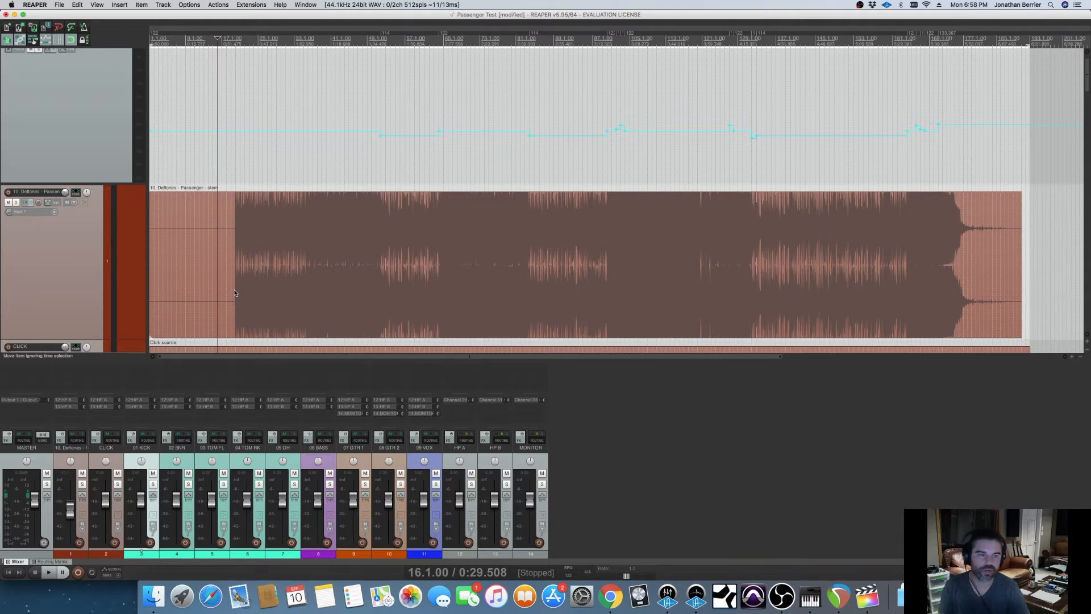
# Examine the finished Passenger project's tempo envelope against the song waveform from start to end.
pyautogui.scroll(2, 231, 291)
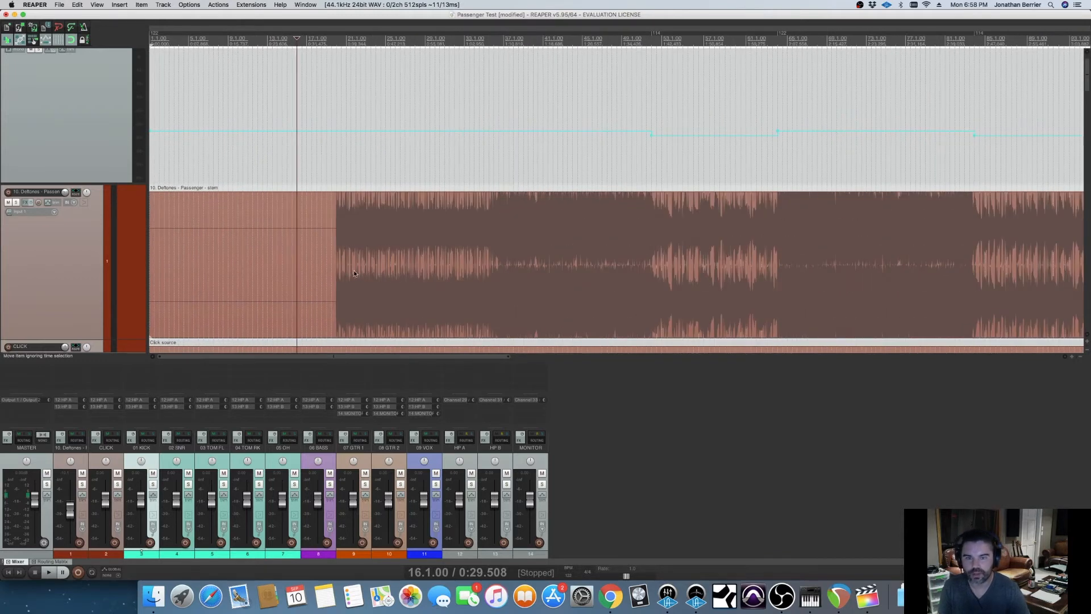
pyautogui.scroll(2, 352, 272)
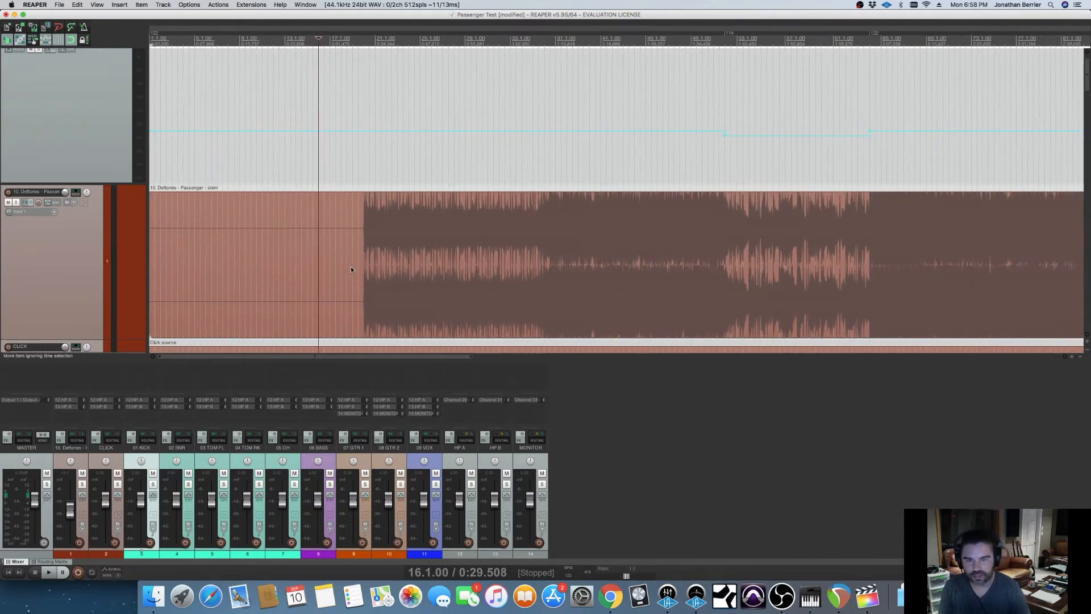
pyautogui.scroll(-3, 350, 269)
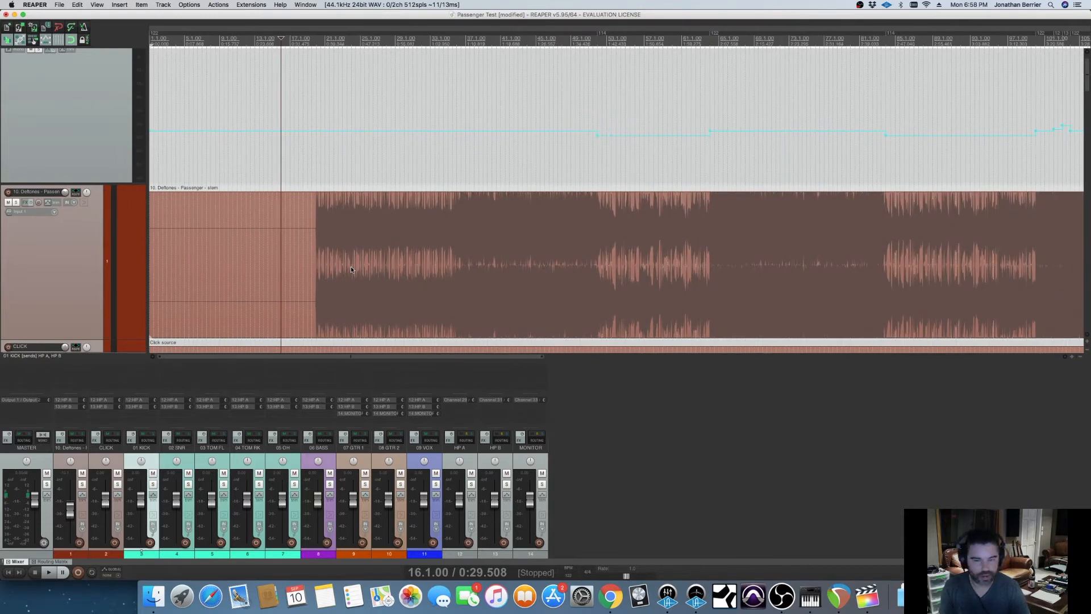
pyautogui.scroll(-4, 351, 269)
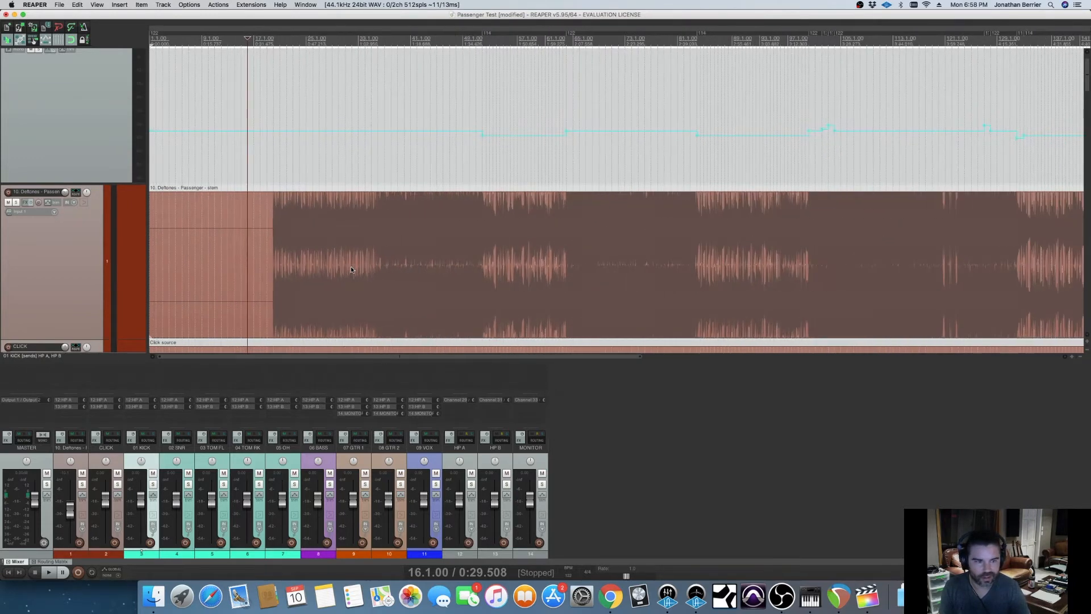
pyautogui.hscroll(8, 351, 269)
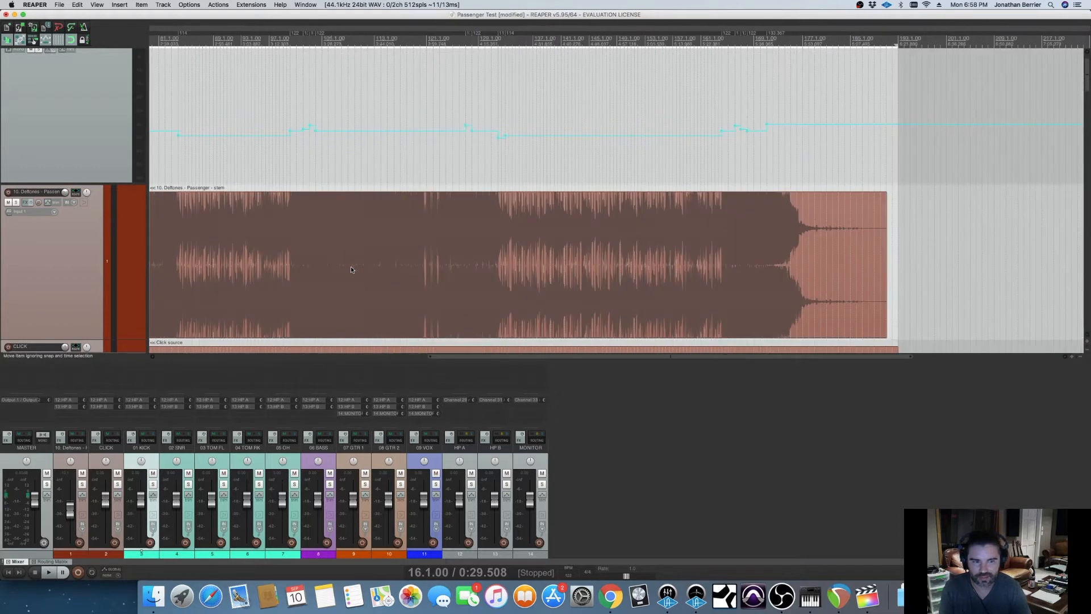
pyautogui.hscroll(-8, 350, 269)
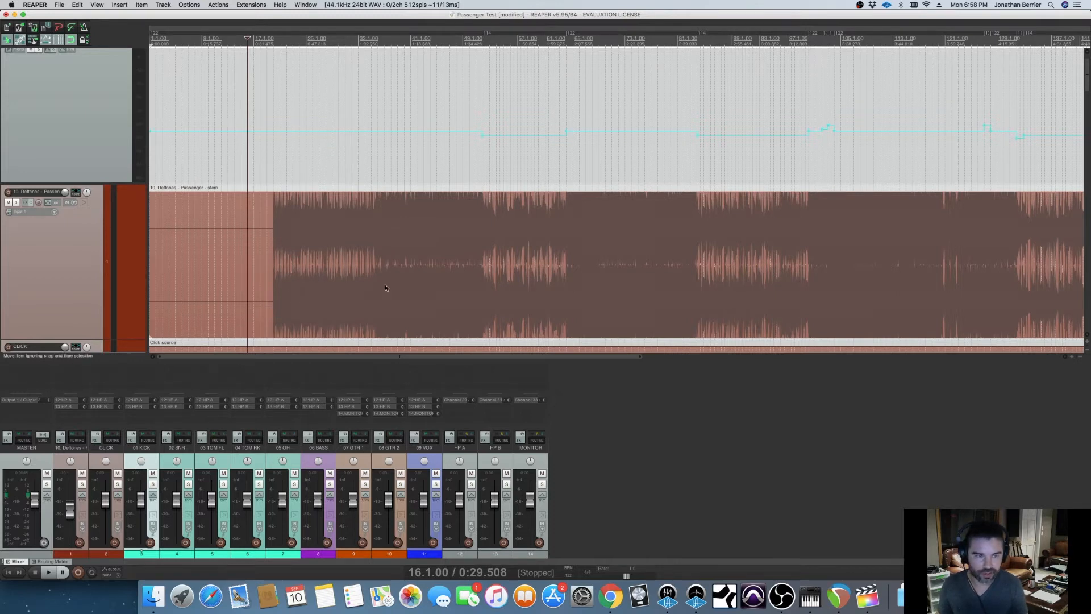
pyautogui.hscroll(5, 385, 287)
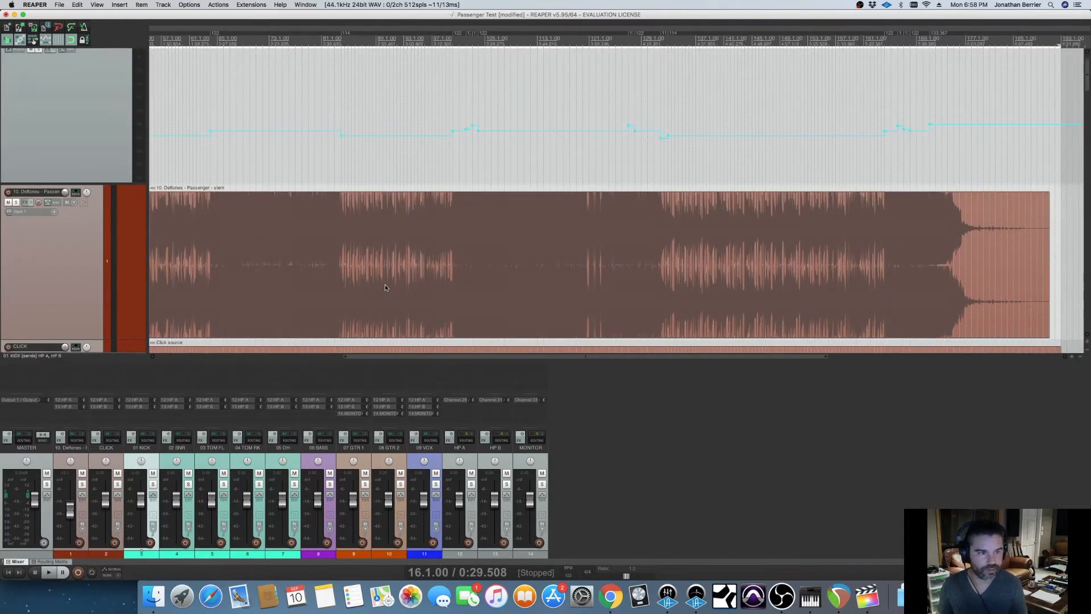
pyautogui.hscroll(-5, 385, 287)
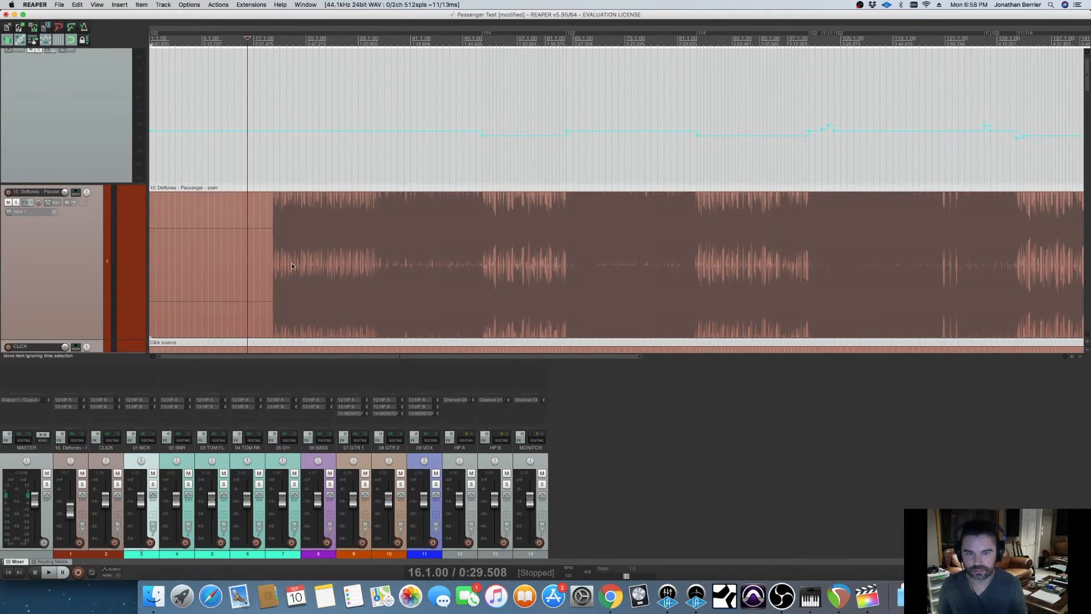
pyautogui.scroll(-3, 292, 265)
pyautogui.scroll(3, 292, 265)
pyautogui.scroll(-1, 292, 265)
pyautogui.scroll(1, 291, 265)
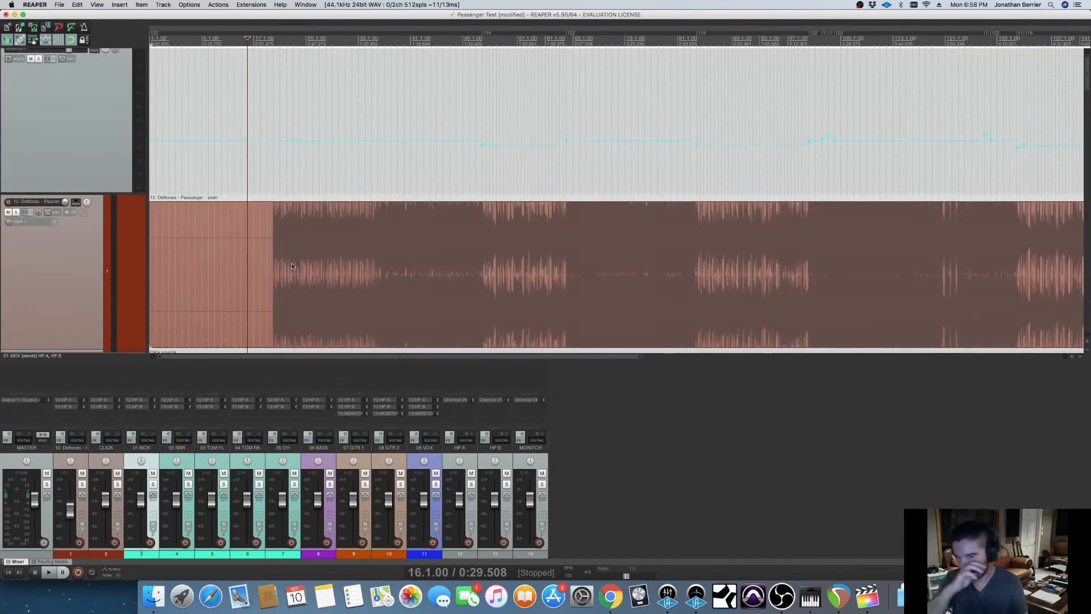
pyautogui.hscroll(5, 343, 262)
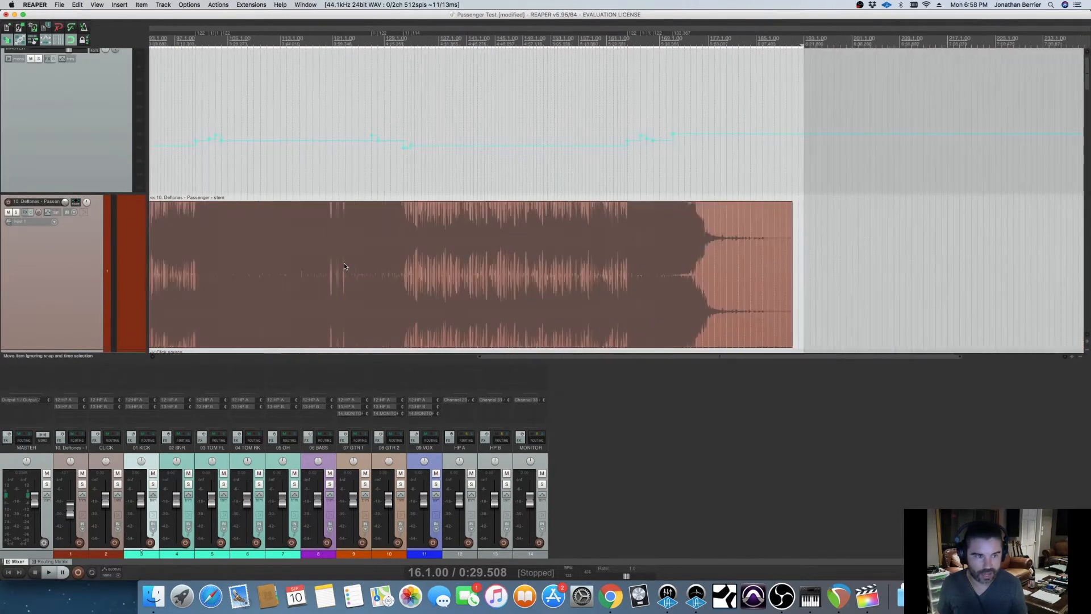
pyautogui.hscroll(-5, 345, 266)
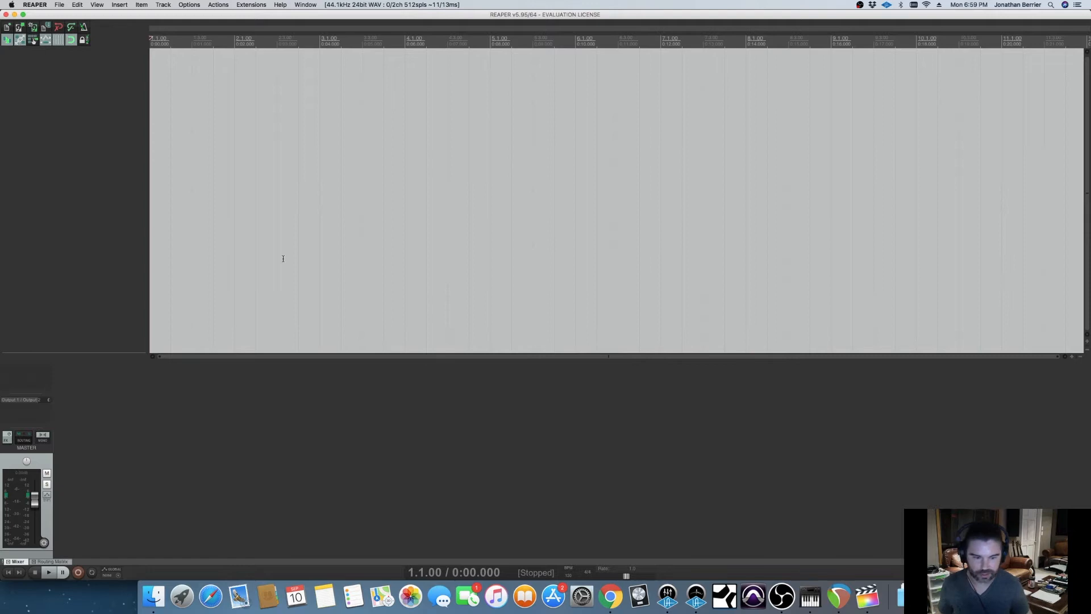
# Search Finder for "deftones passen" and import the Deftones - Passenger WAV into the empty REAPER project at the timeline start.
pyautogui.click(154, 596)
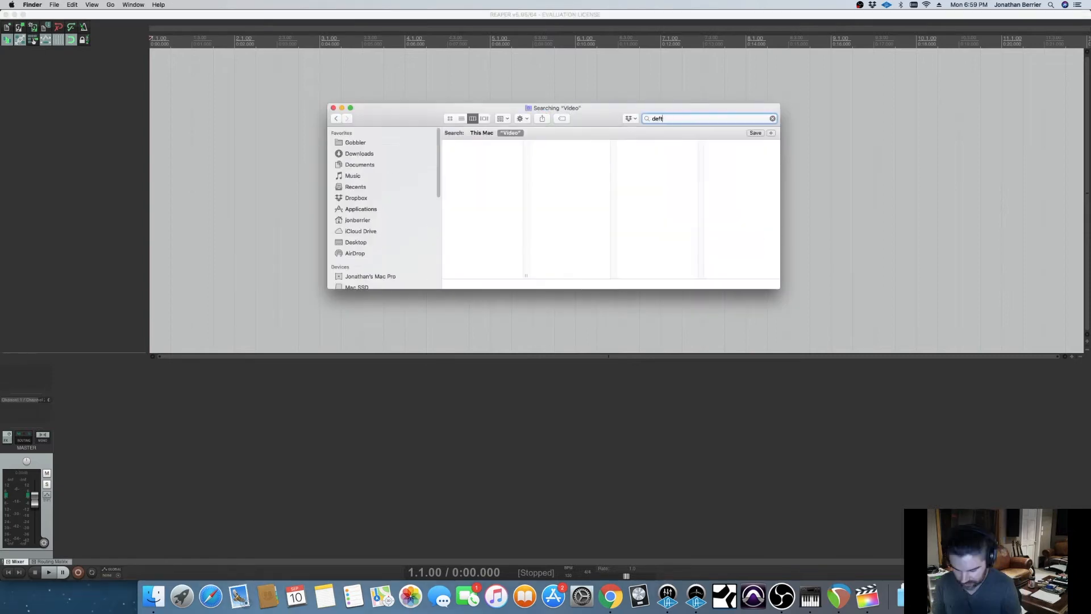
pyautogui.write('deftones passen')
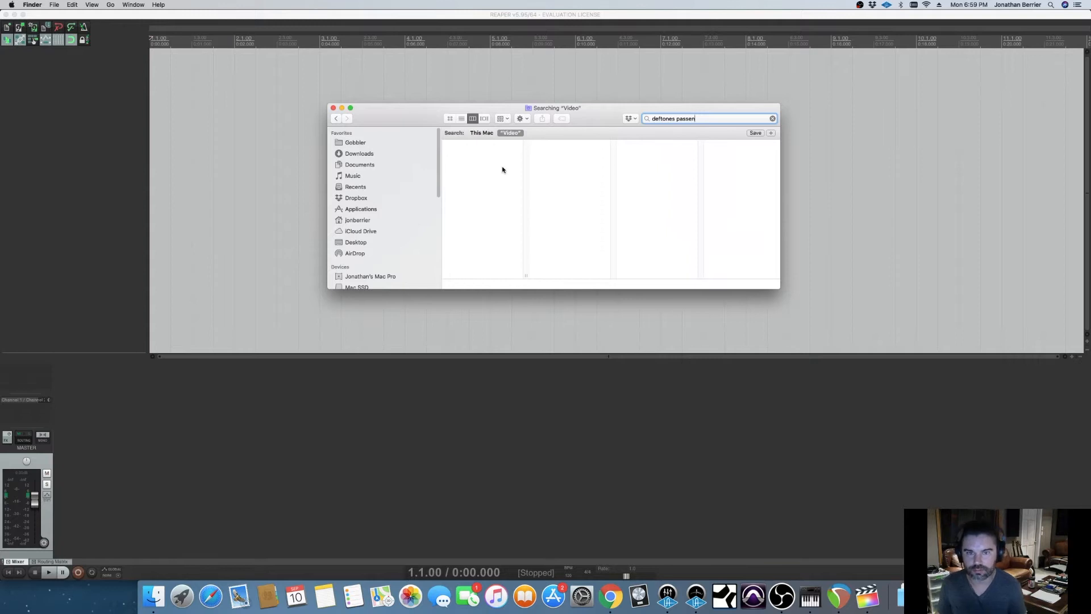
pyautogui.moveTo(483, 172); pyautogui.dragTo(155, 97)
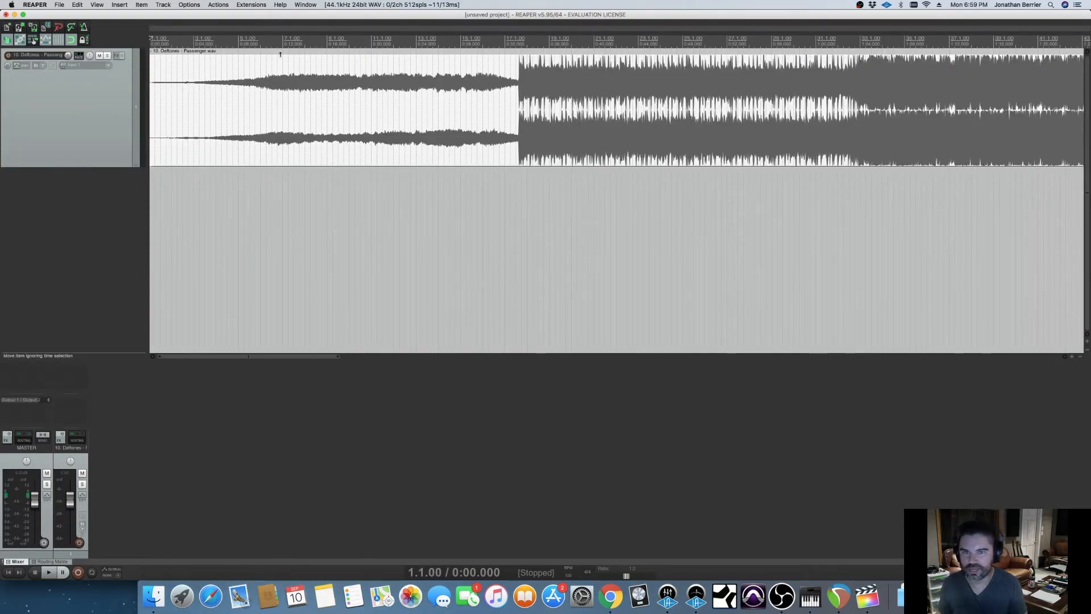
# Audition the song's quiet intro from several points between about 0:10 and 0:30.
pyautogui.click(261, 43)
pyautogui.press('space')
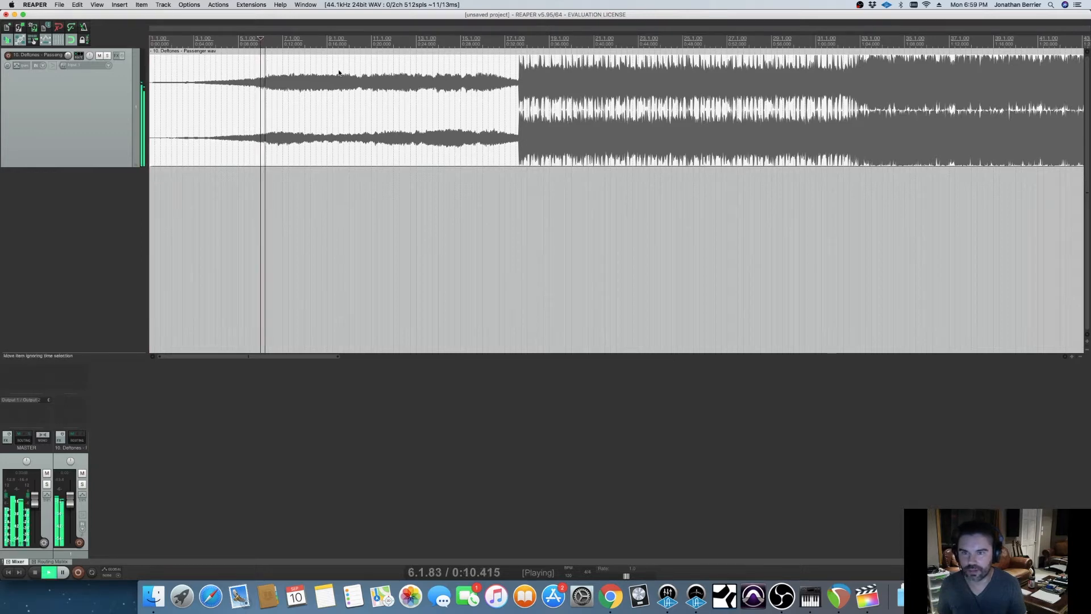
pyautogui.click(371, 42)
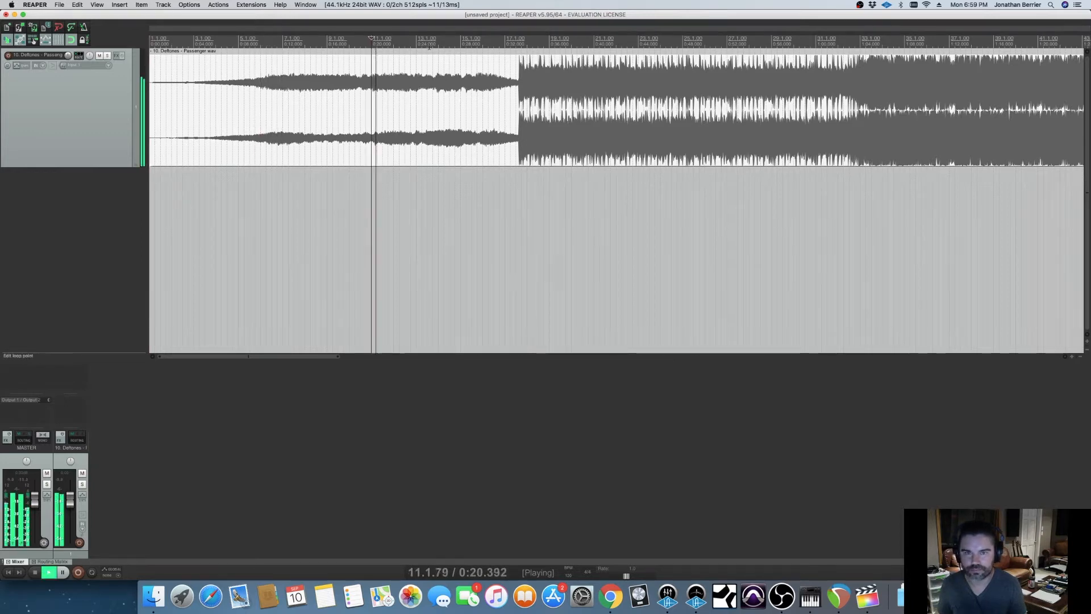
pyautogui.click(431, 43)
pyautogui.click(455, 42)
pyautogui.click(488, 43)
pyautogui.press('space')
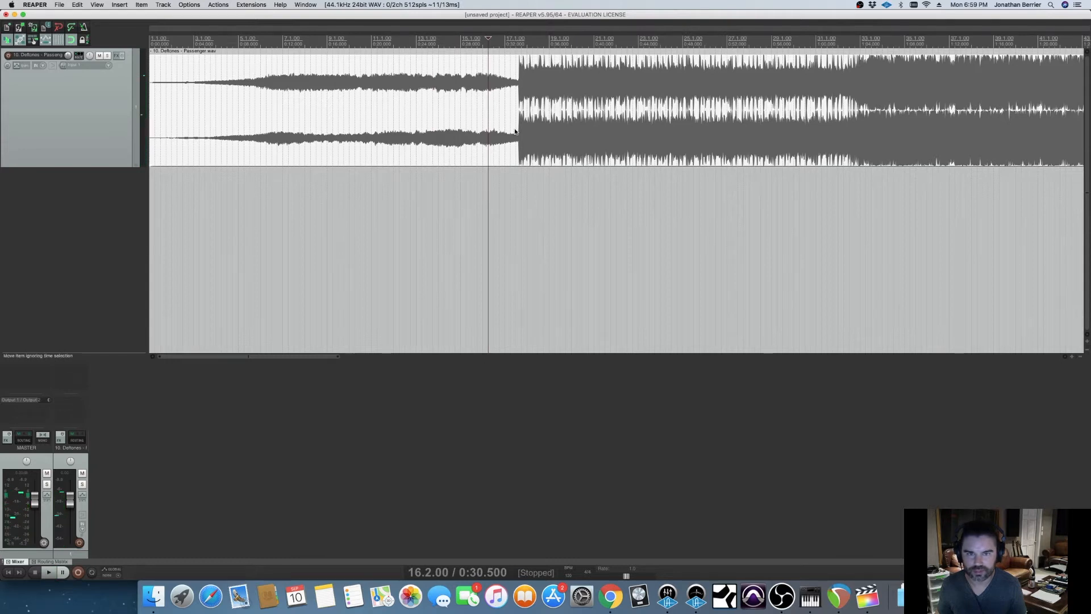
# Split the song at 0:33.276, where the full band enters, and delete the quiet intro before it.
pyautogui.scroll(3, 681, 121)
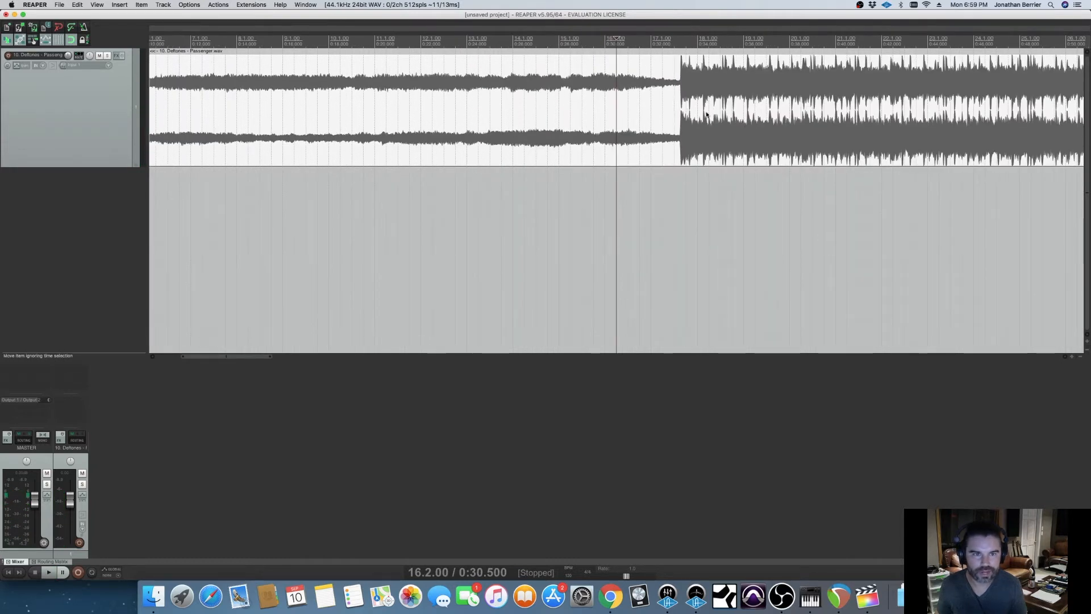
pyautogui.scroll(3, 698, 131)
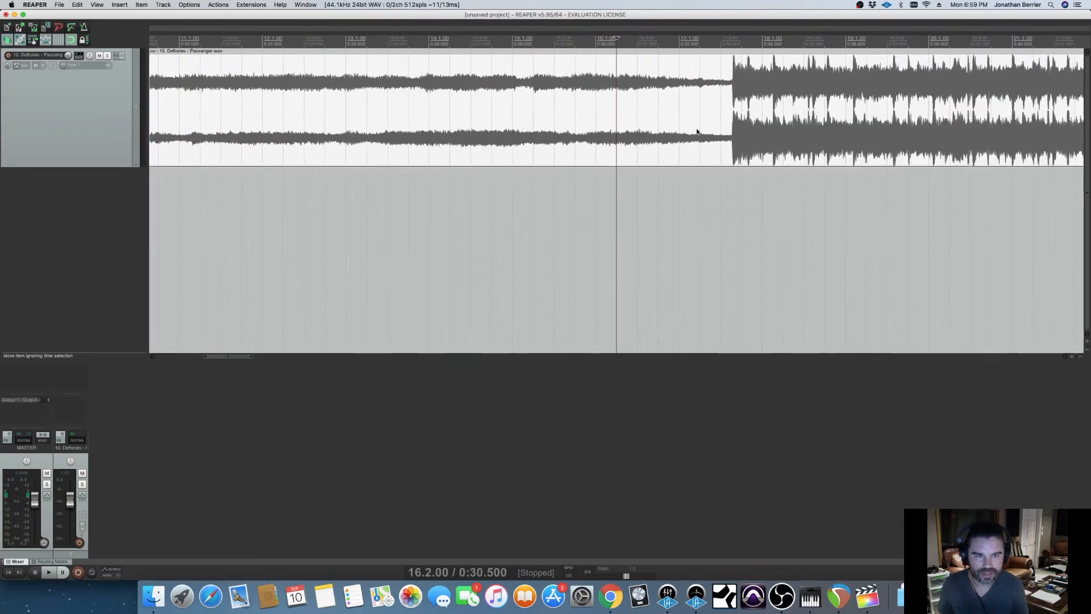
pyautogui.scroll(3, 699, 131)
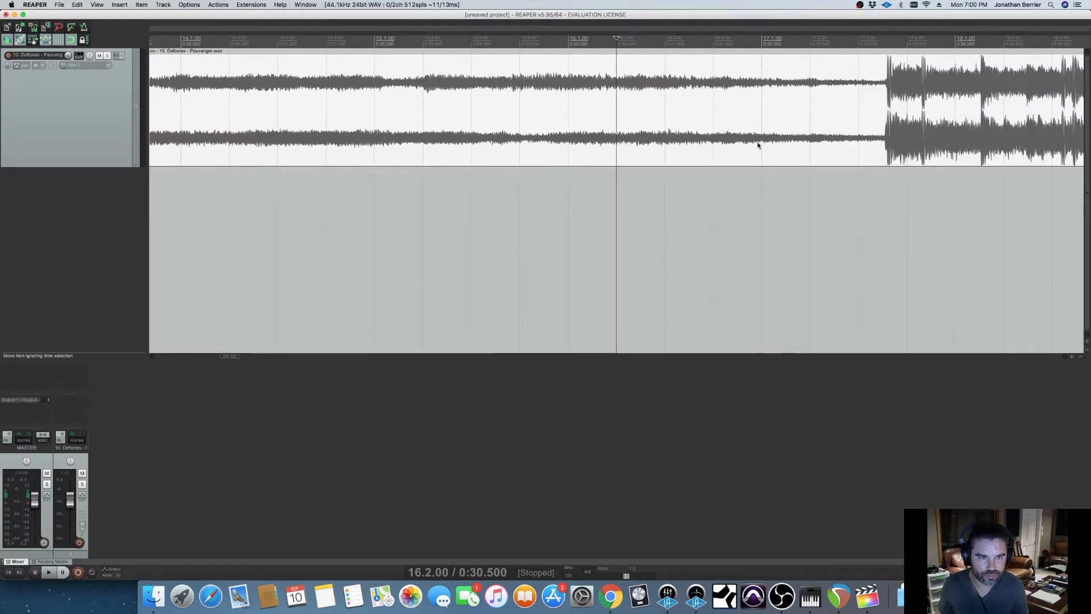
pyautogui.click(909, 149)
pyautogui.scroll(2, 891, 147)
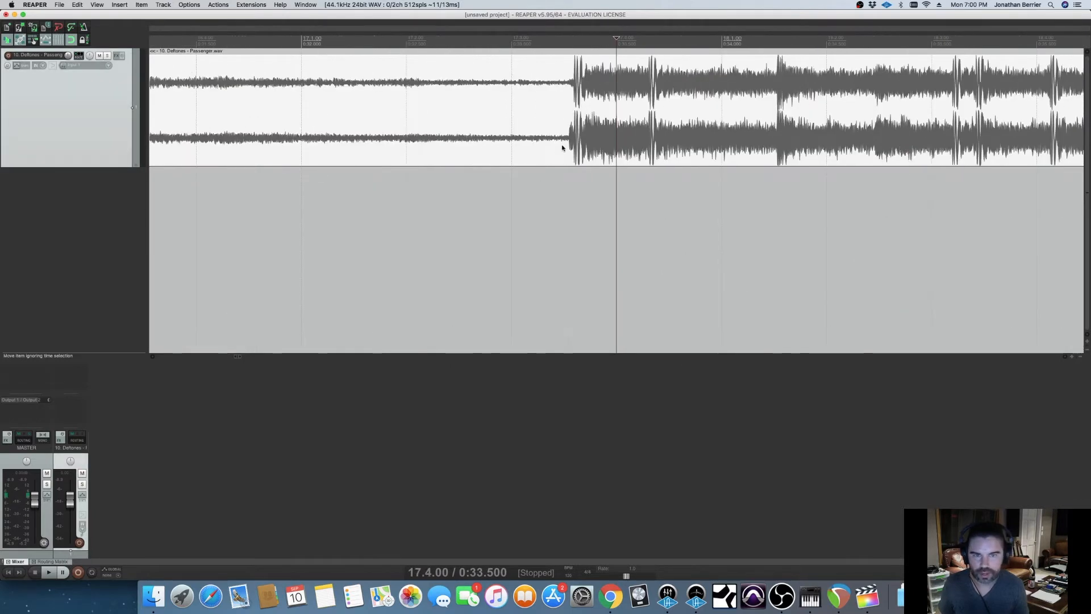
pyautogui.scroll(2, 563, 147)
pyautogui.scroll(1, 500, 149)
pyautogui.scroll(1, 432, 148)
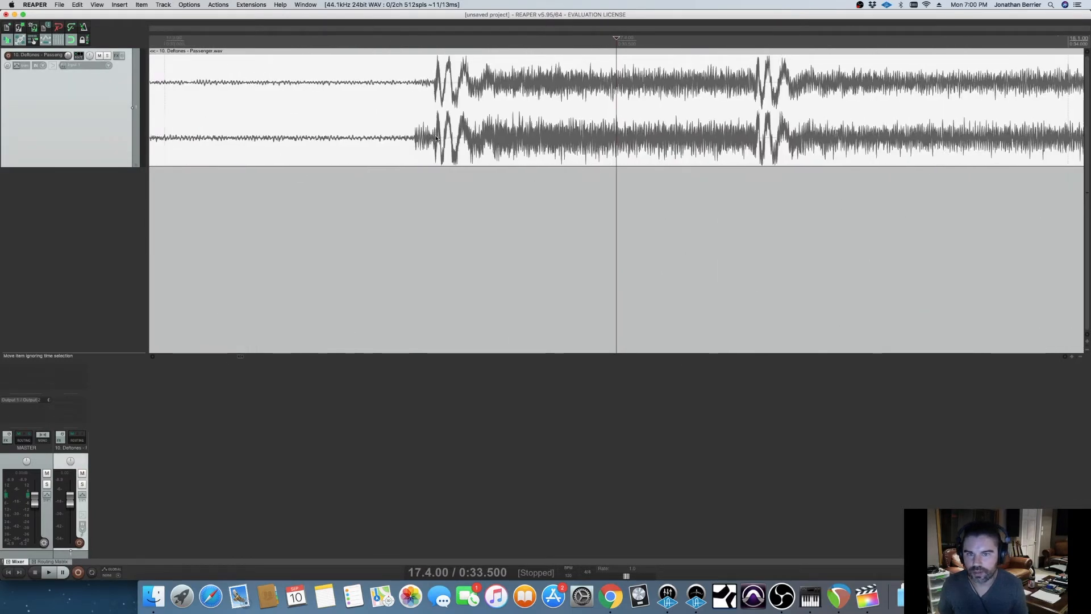
pyautogui.scroll(1, 401, 147)
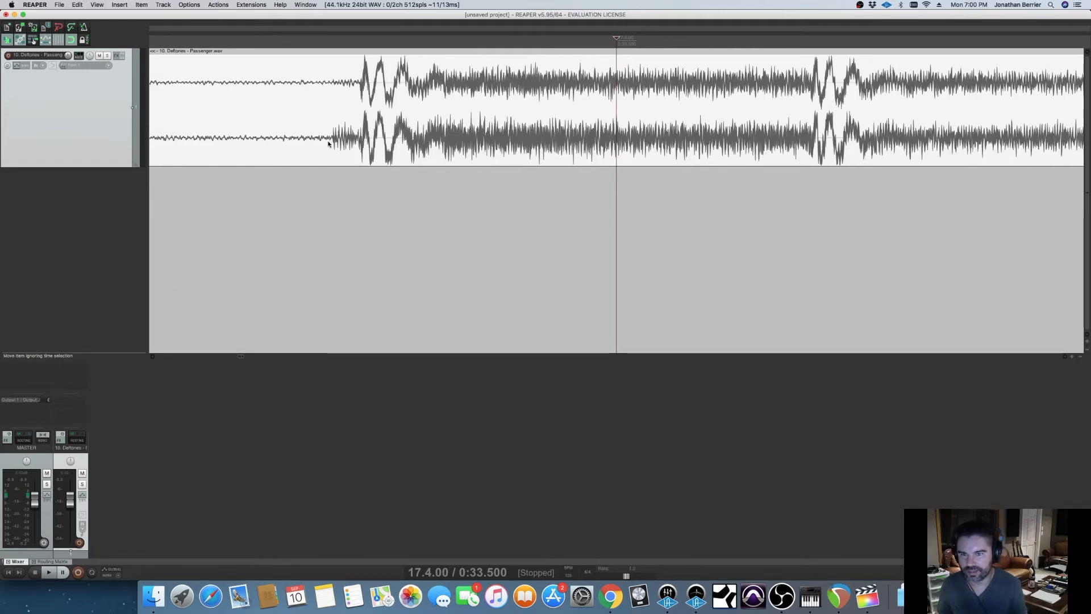
pyautogui.scroll(1, 343, 120)
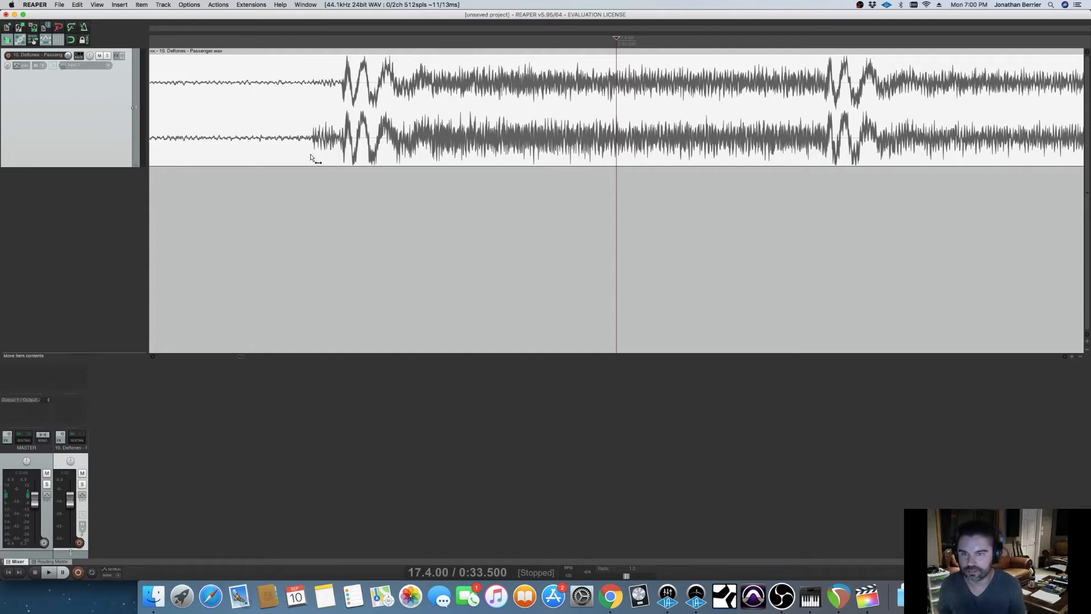
pyautogui.click(312, 134)
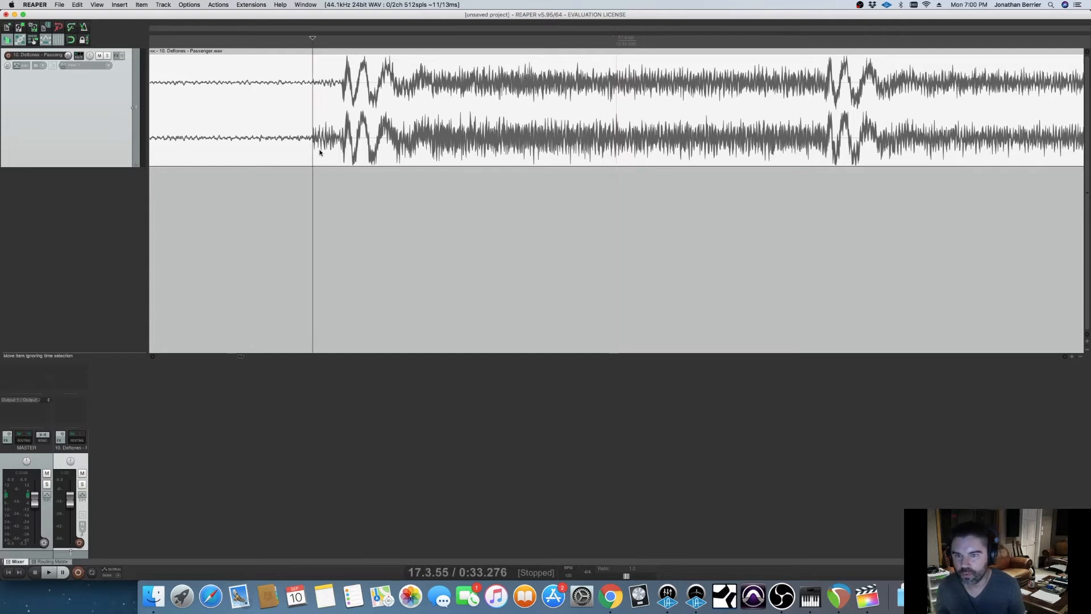
pyautogui.press('s')
pyautogui.click(290, 151)
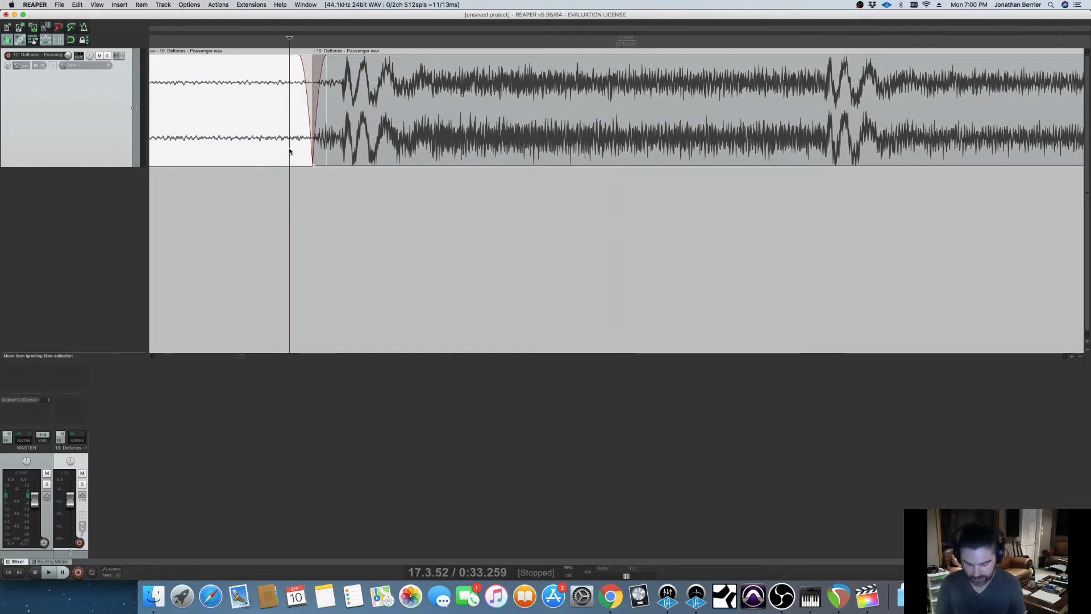
pyautogui.press('Delete')
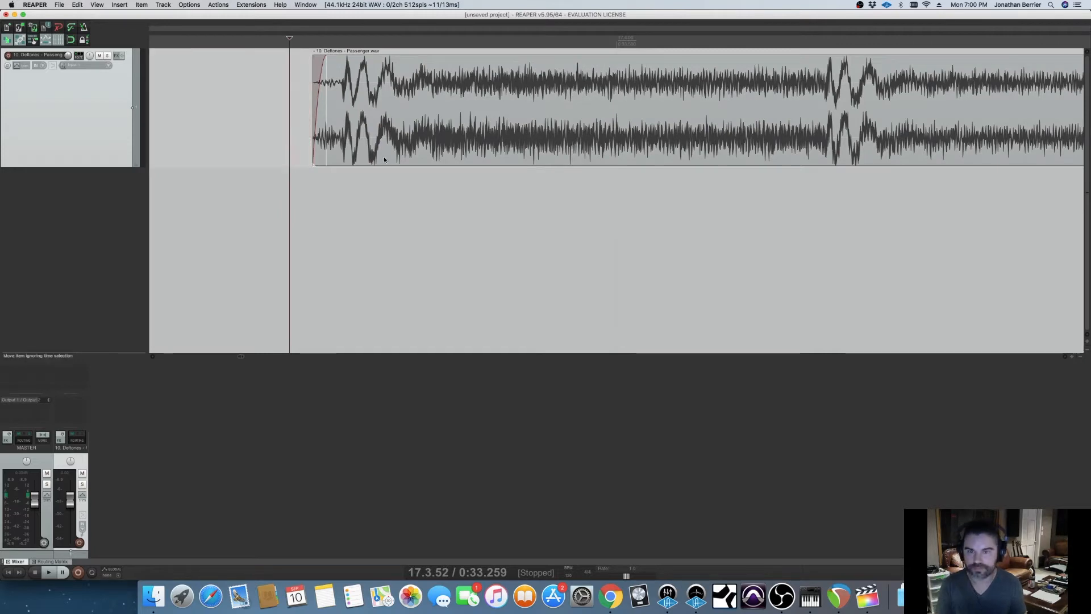
# Move the trimmed song item to the very start of the timeline at measure 1.
pyautogui.scroll(-5, 398, 166)
pyautogui.scroll(-3, 403, 166)
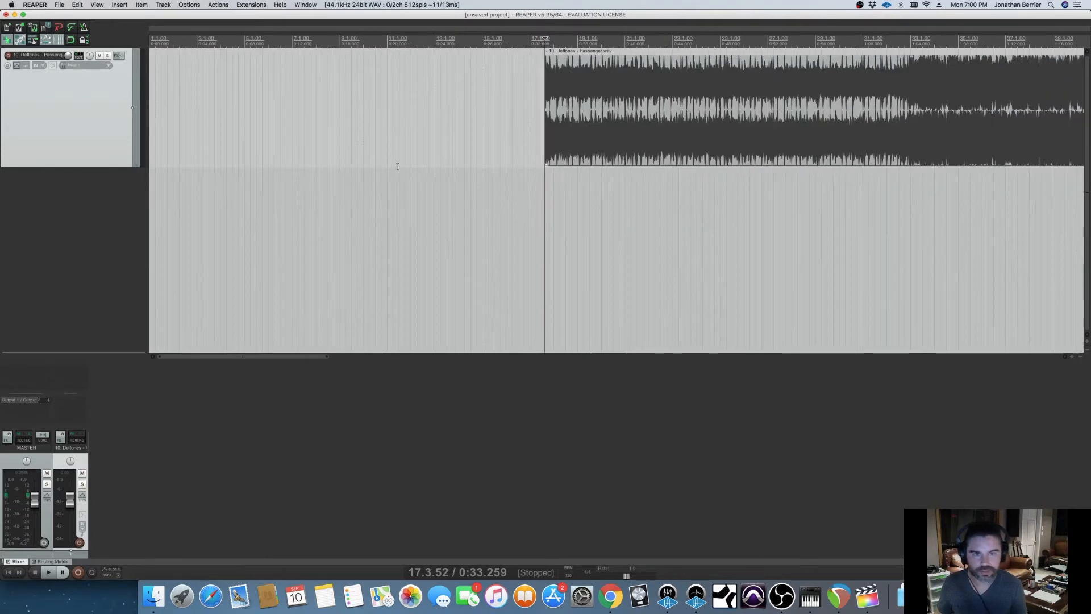
pyautogui.moveTo(458, 140); pyautogui.dragTo(204, 148)
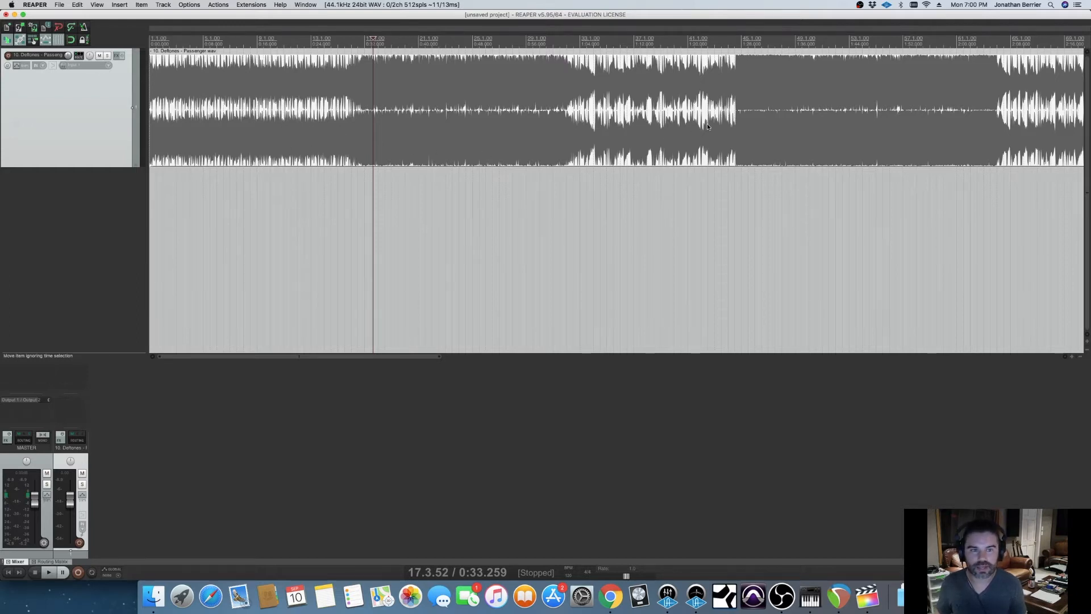
# Split the song at about 1:30.6, shortly after the loud section ends, and delete everything following the split.
pyautogui.scroll(2, 708, 127)
pyautogui.scroll(1, 912, 114)
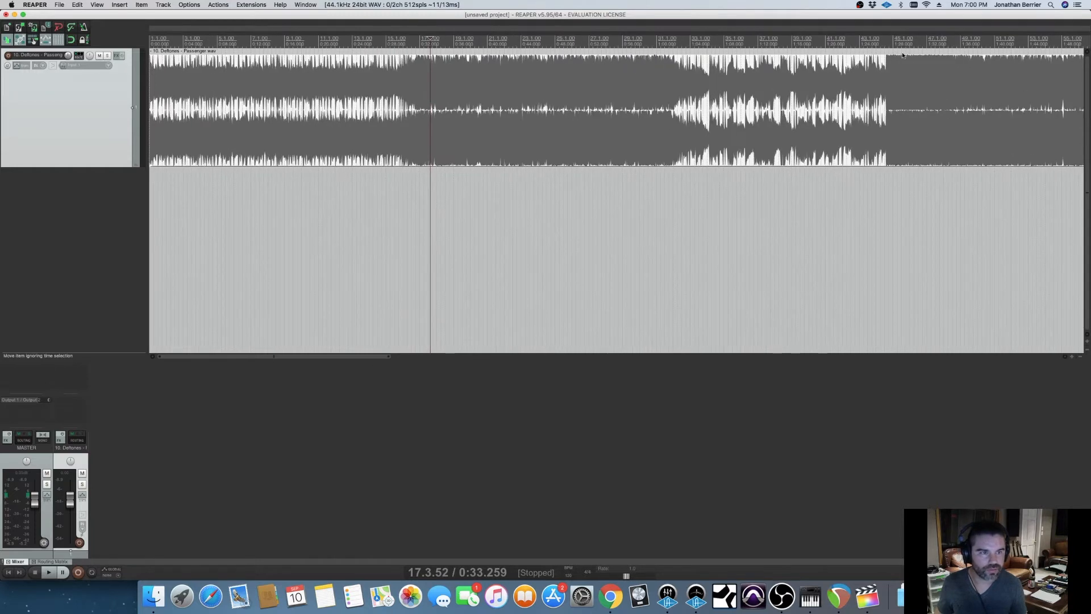
pyautogui.click(888, 88)
pyautogui.scroll(2, 836, 108)
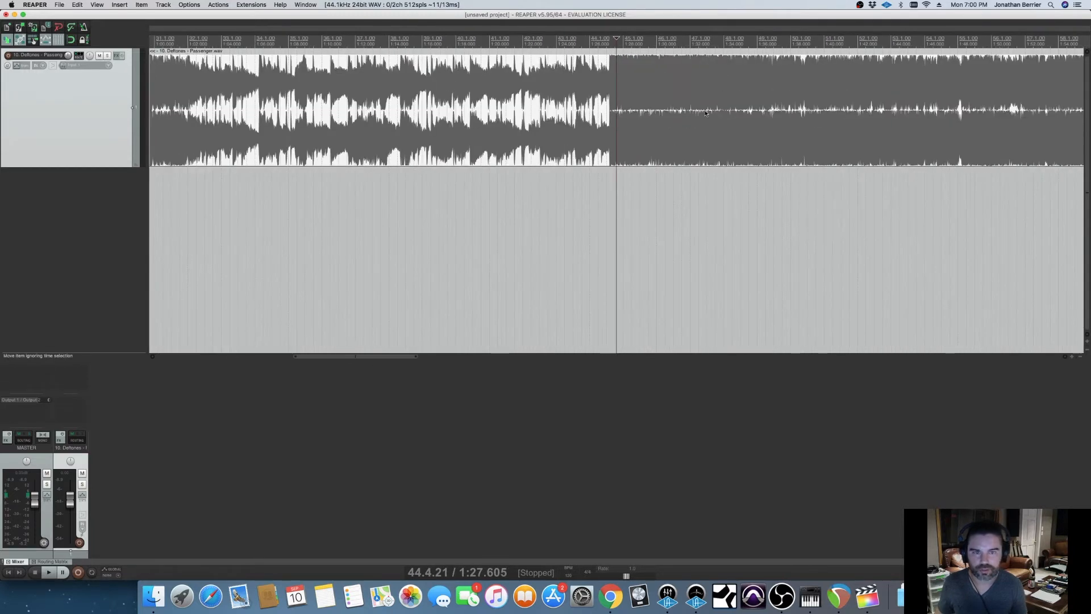
pyautogui.scroll(2, 705, 113)
pyautogui.click(671, 91)
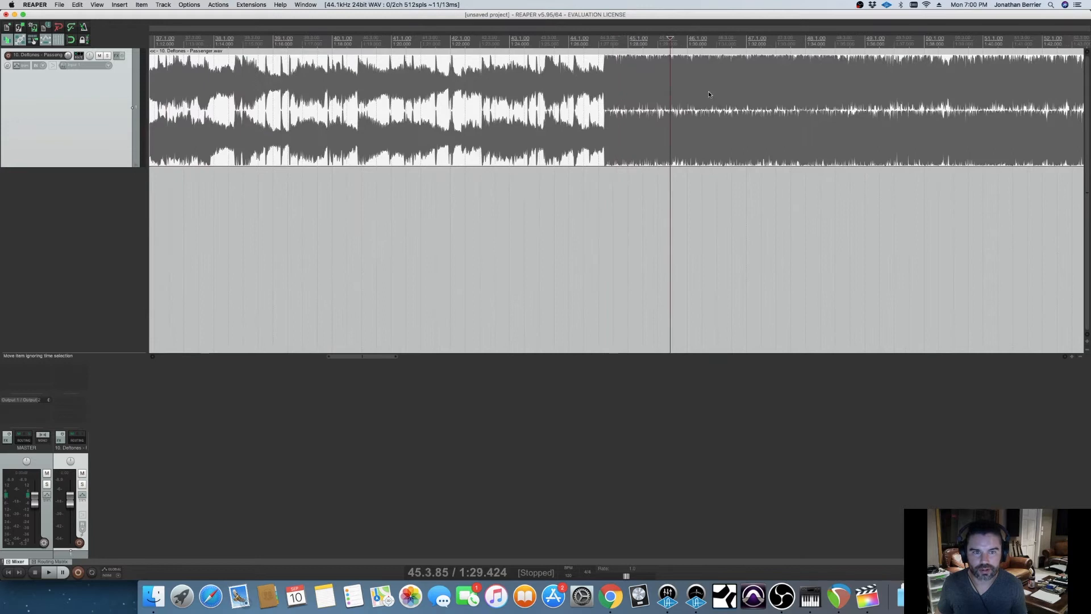
pyautogui.click(705, 102)
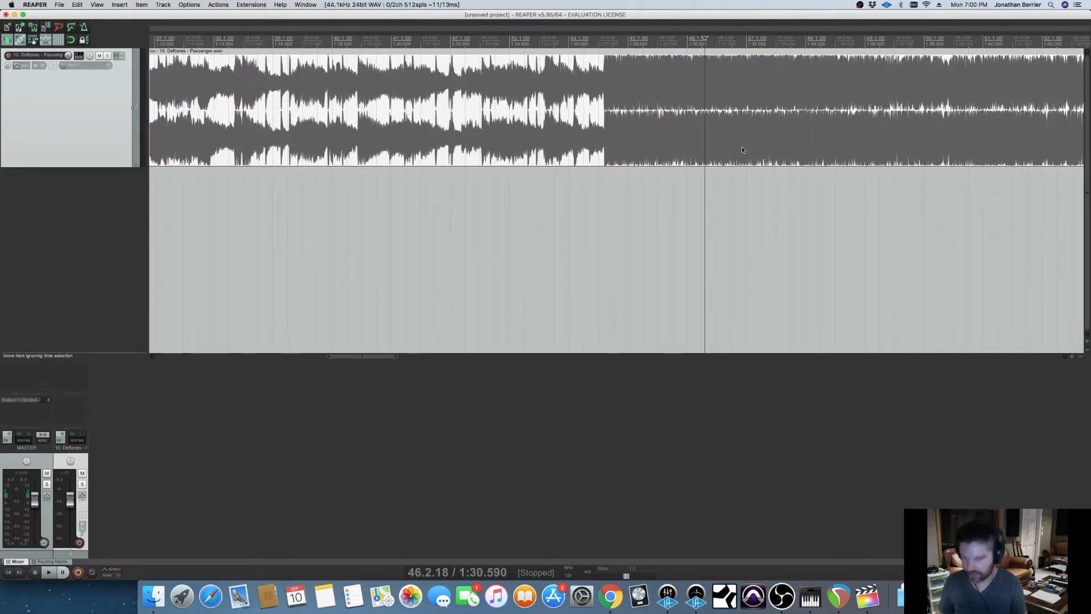
pyautogui.press('s')
pyautogui.click(787, 159)
pyautogui.press('Delete')
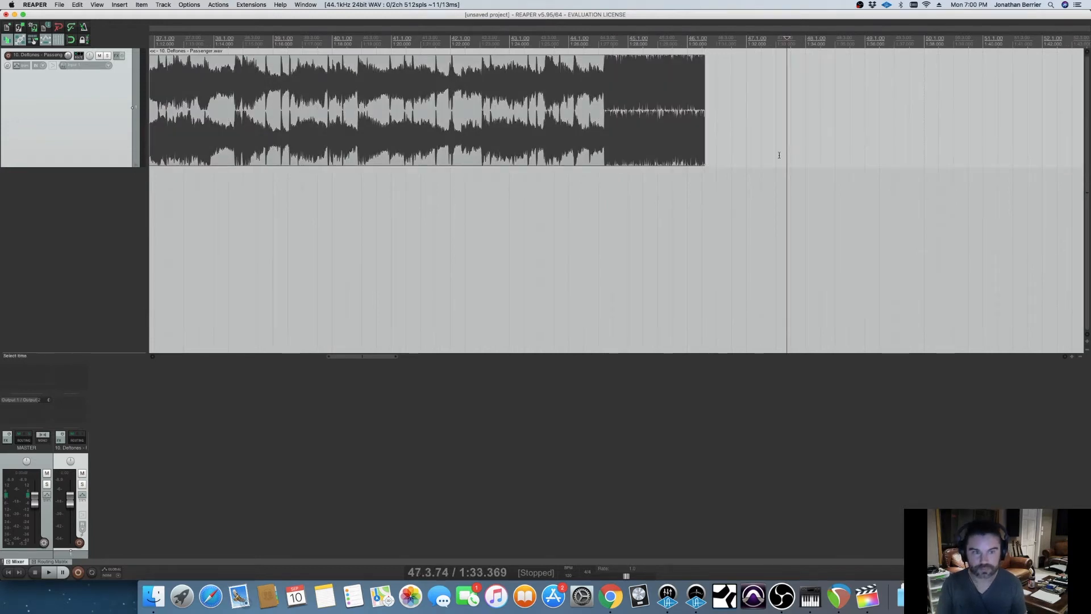
pyautogui.scroll(-6, 773, 152)
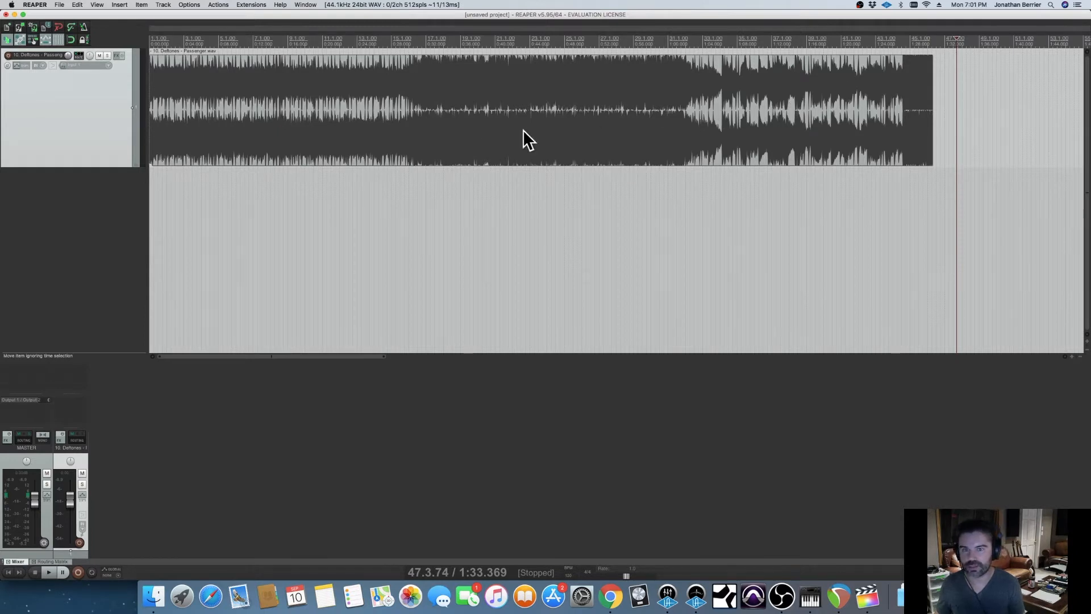
# Set the project timebase for items, envelopes and markers to Time.
pyautogui.click(190, 158)
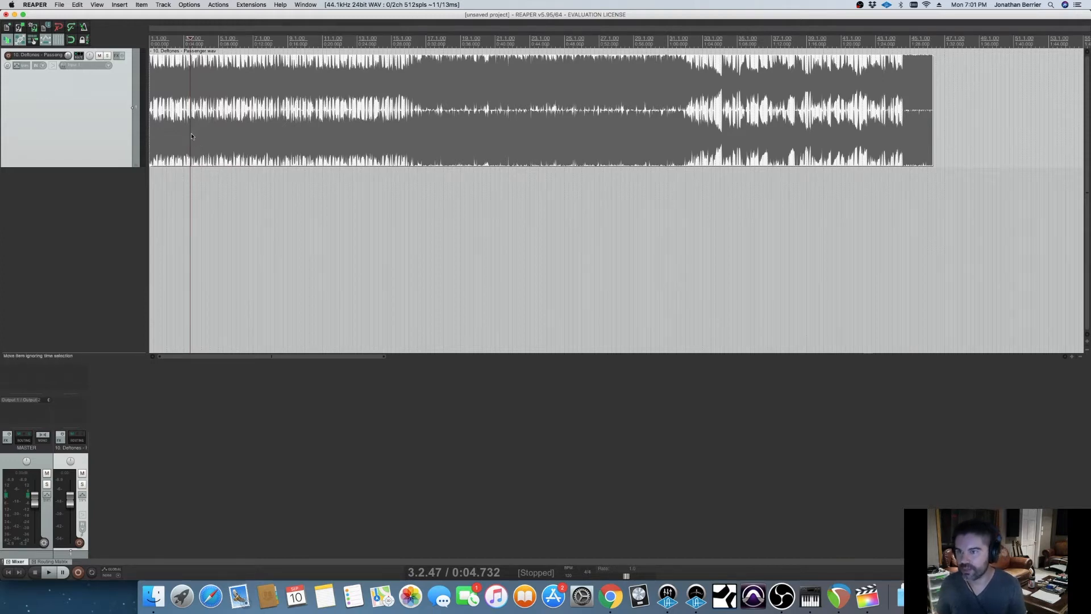
pyautogui.click(64, 5)
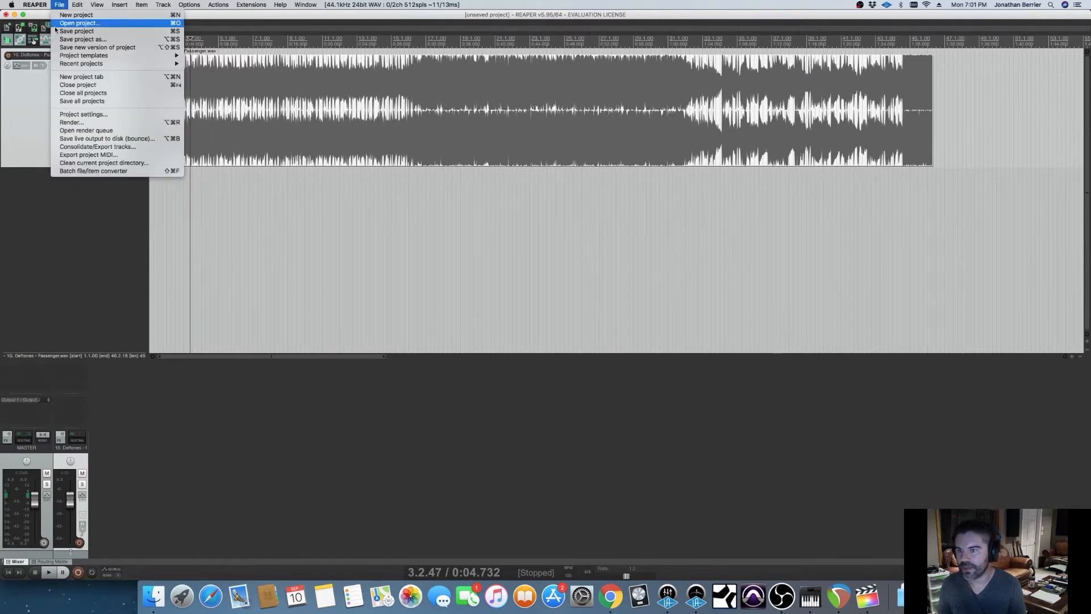
pyautogui.click(109, 114)
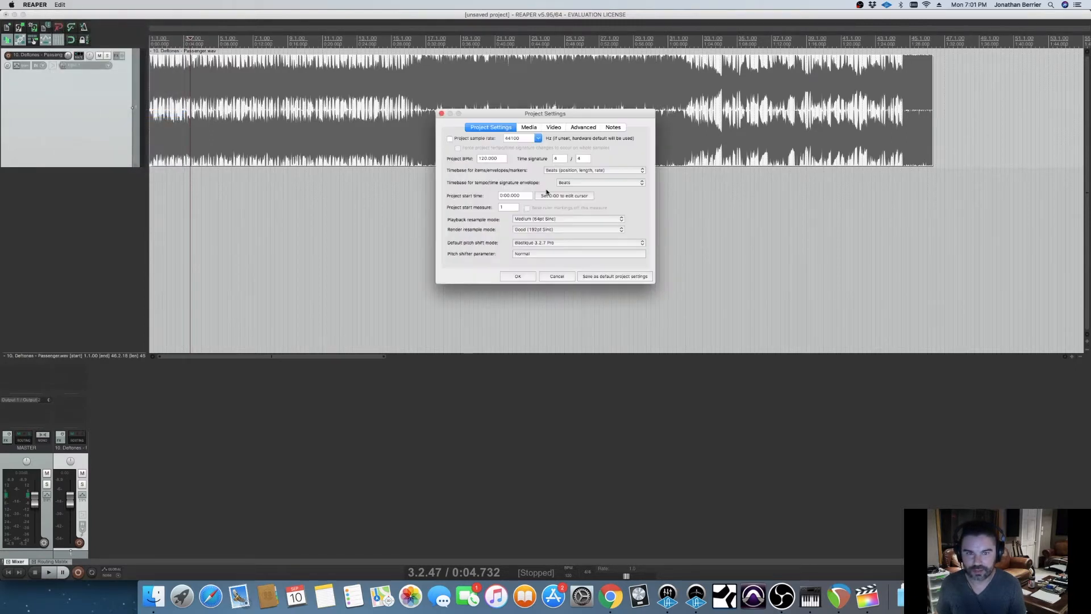
pyautogui.click(552, 170)
pyautogui.click(550, 167)
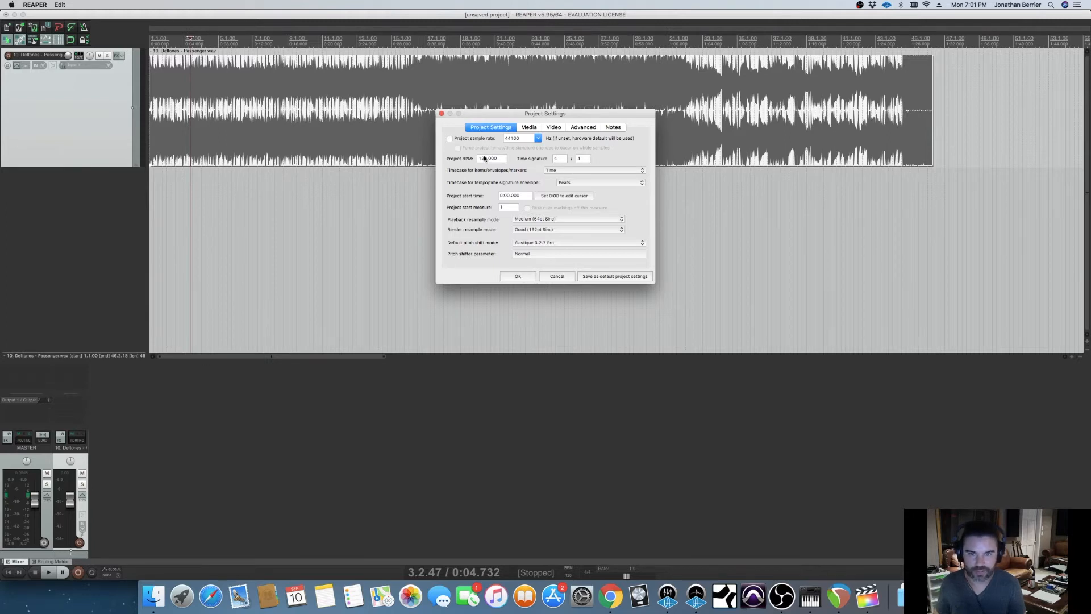
pyautogui.click(515, 276)
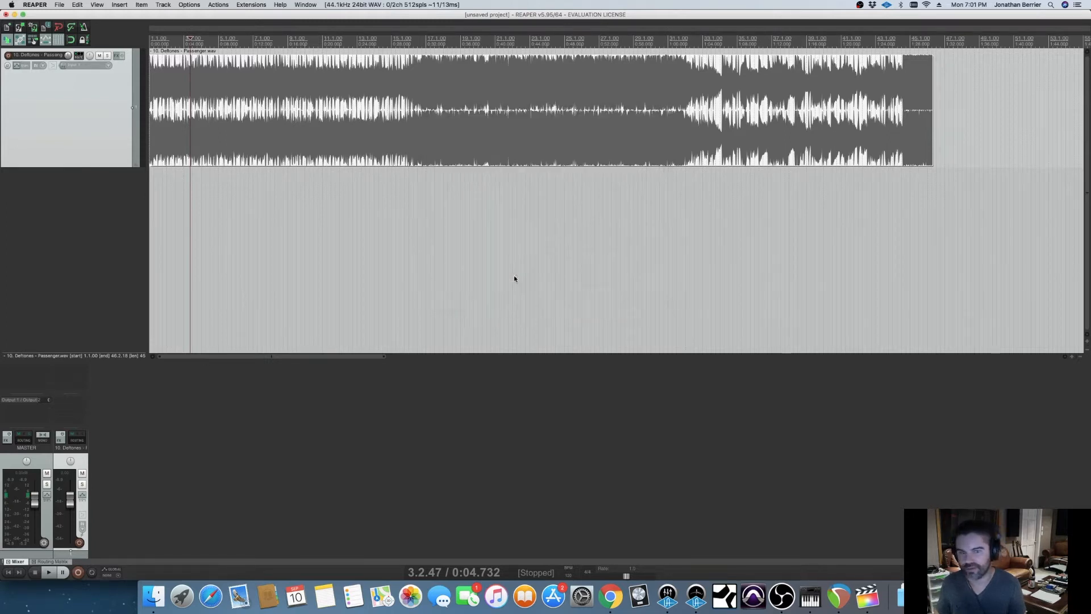
# Show the master track and make its tempo map envelope visible.
pyautogui.rightClick(93, 241)
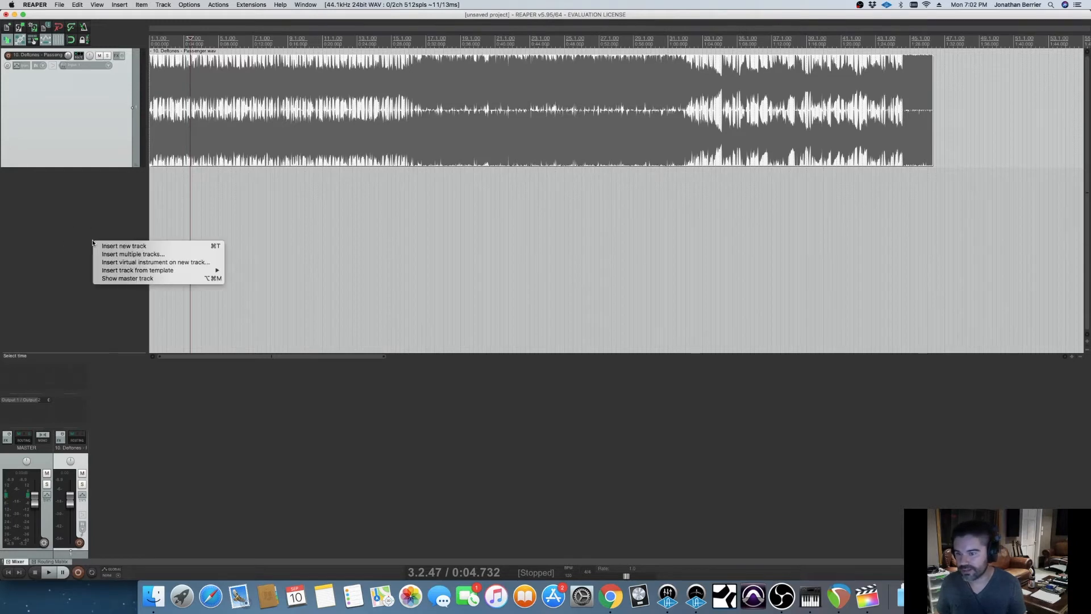
pyautogui.click(146, 278)
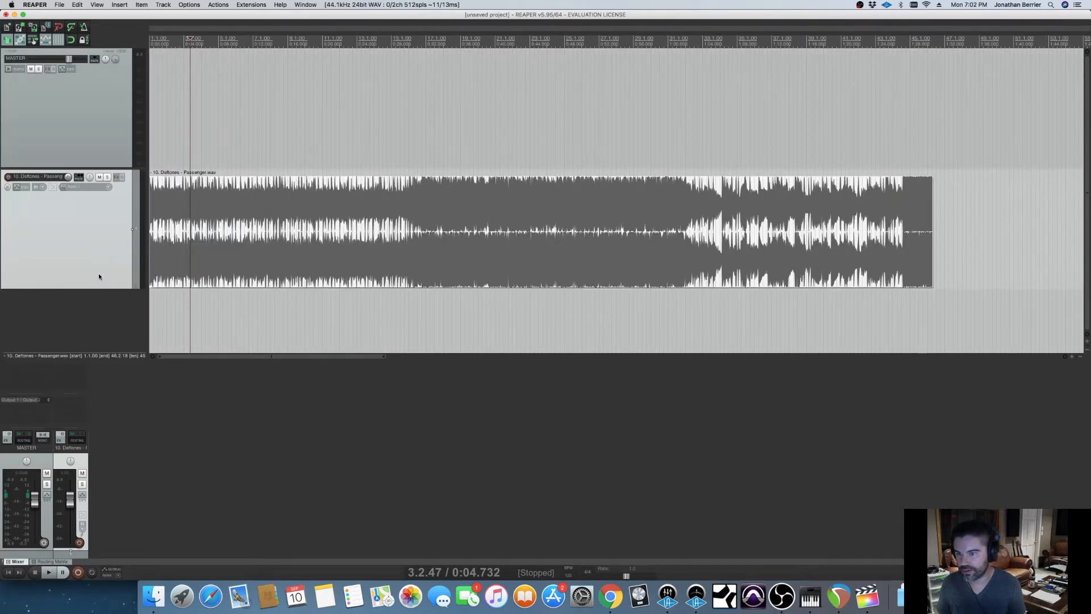
pyautogui.click(63, 69)
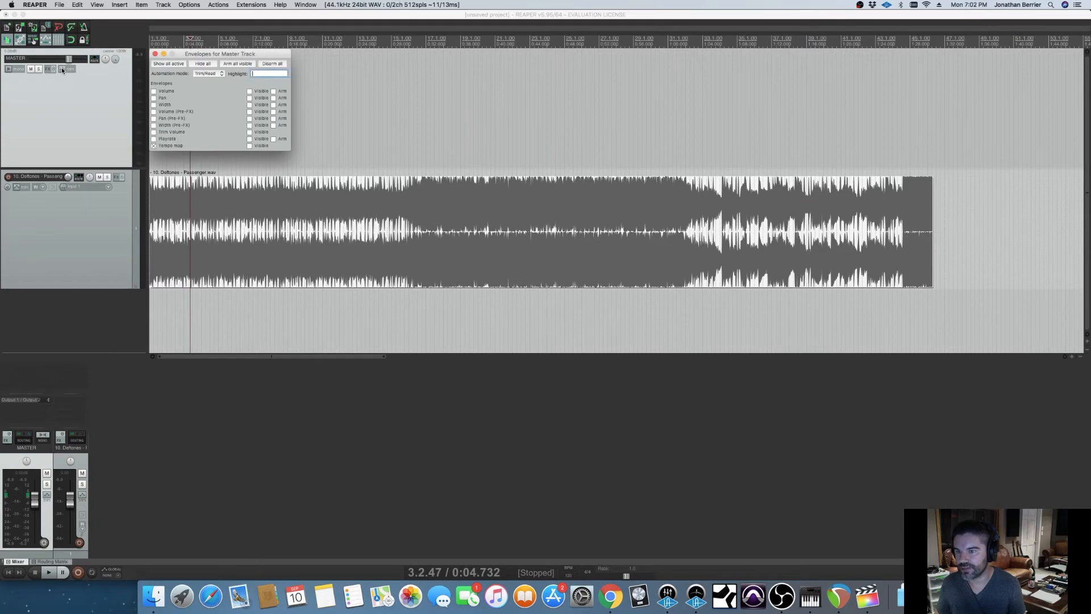
pyautogui.click(249, 146)
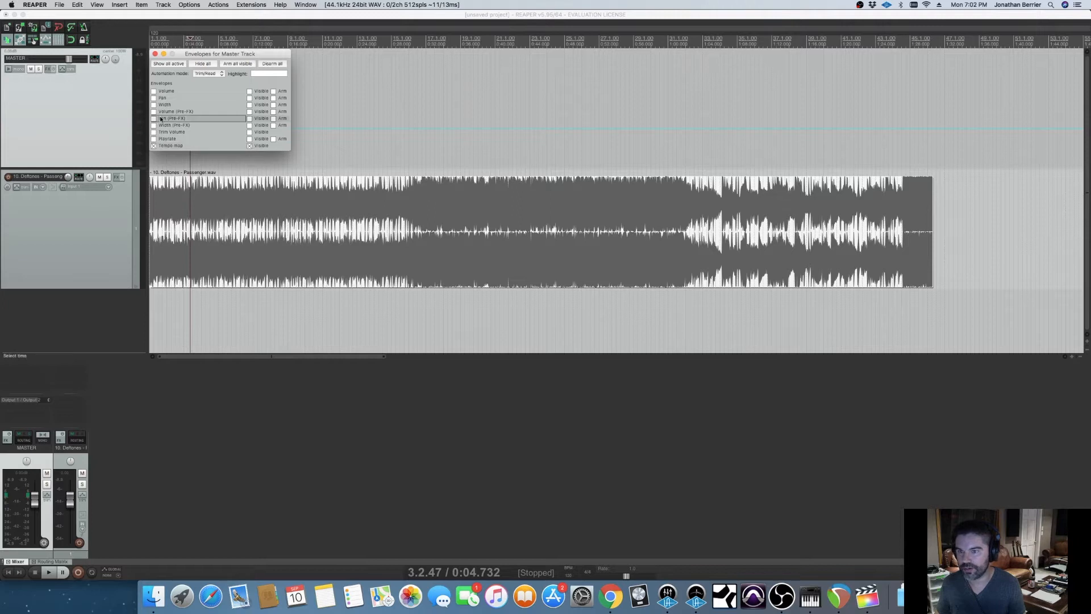
pyautogui.click(155, 54)
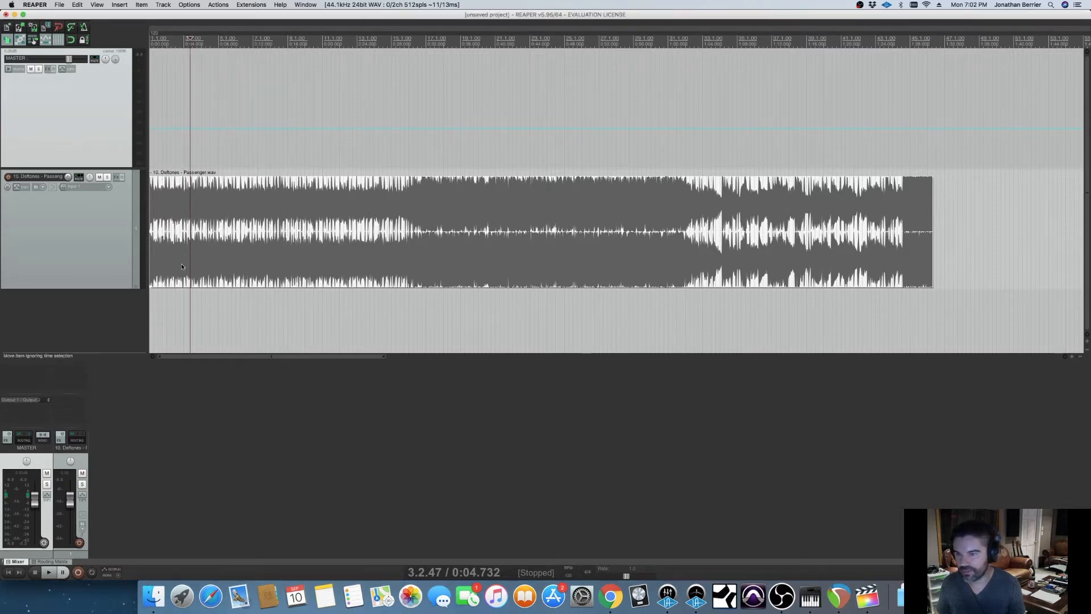
# Play the song from the project start and drop a marker at every measure's downbeat, from about 0:02 through about 0:48.
pyautogui.press('Home')
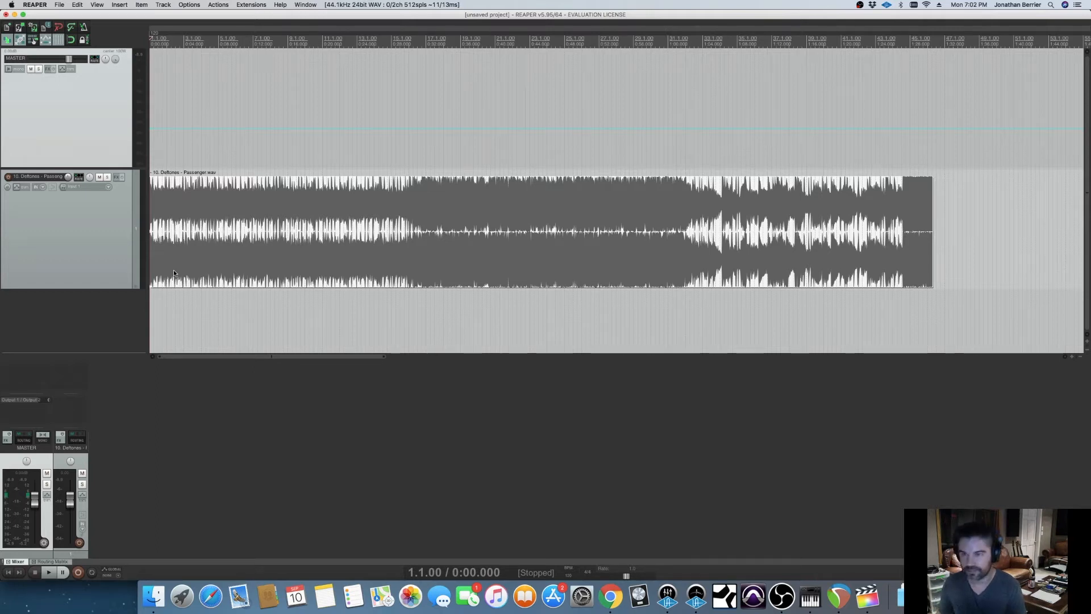
pyautogui.press('space')
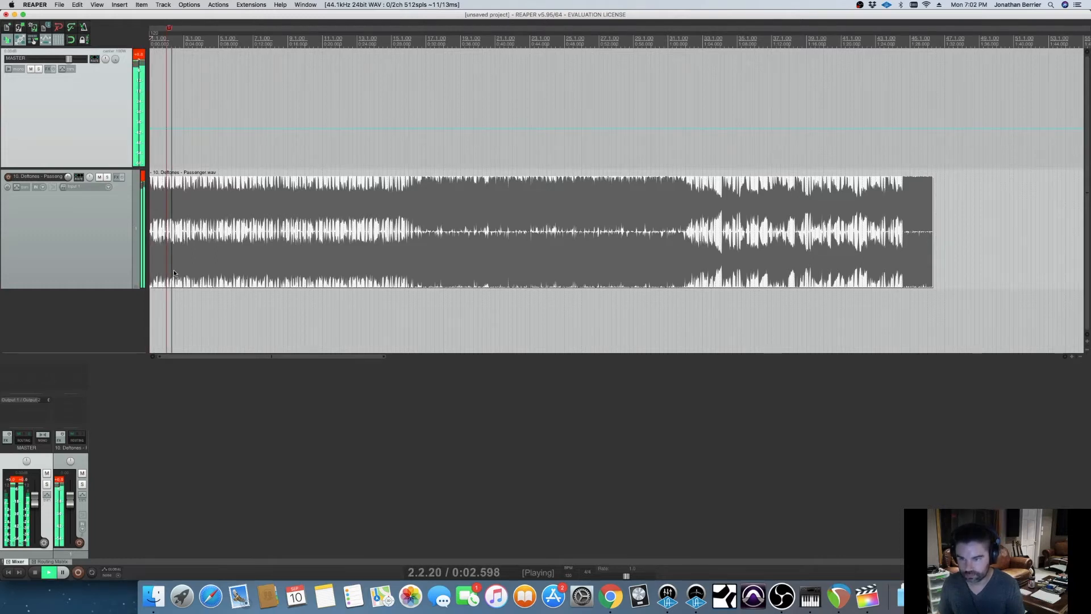
pyautogui.press('m')
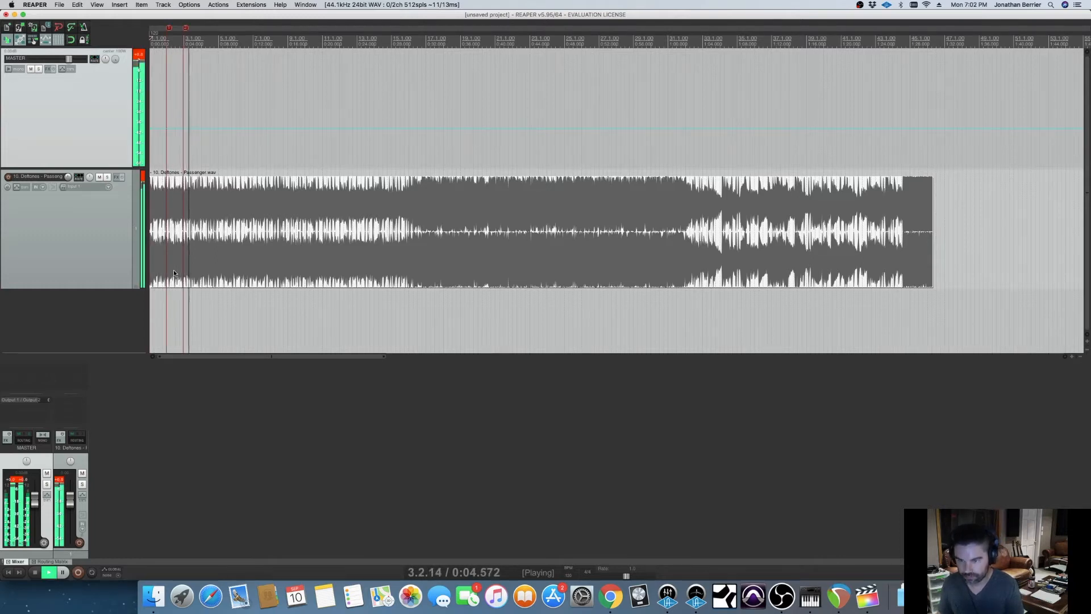
pyautogui.press('m')
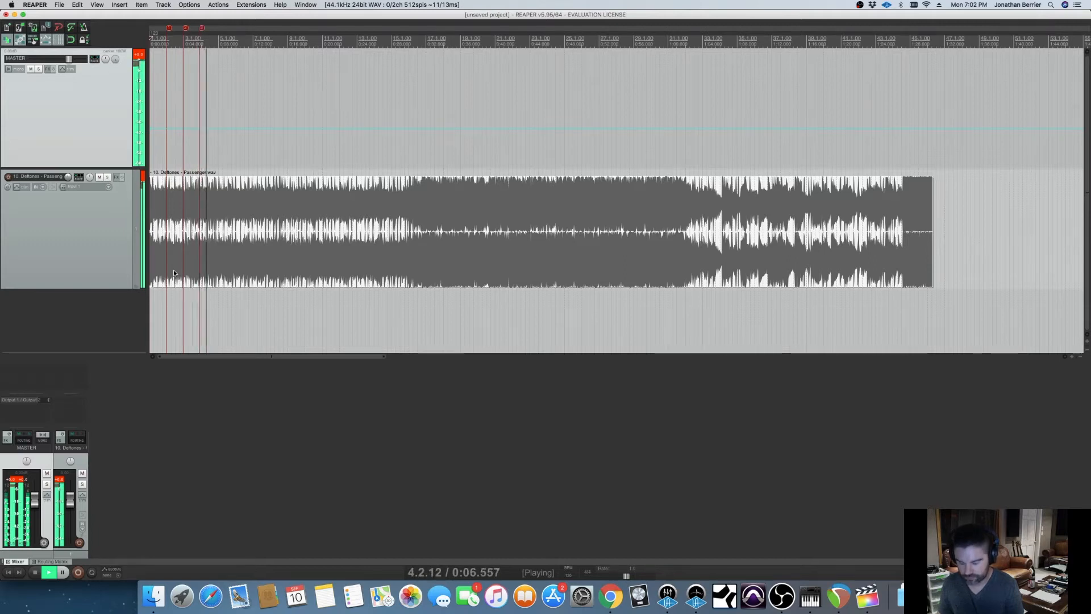
pyautogui.press('m')
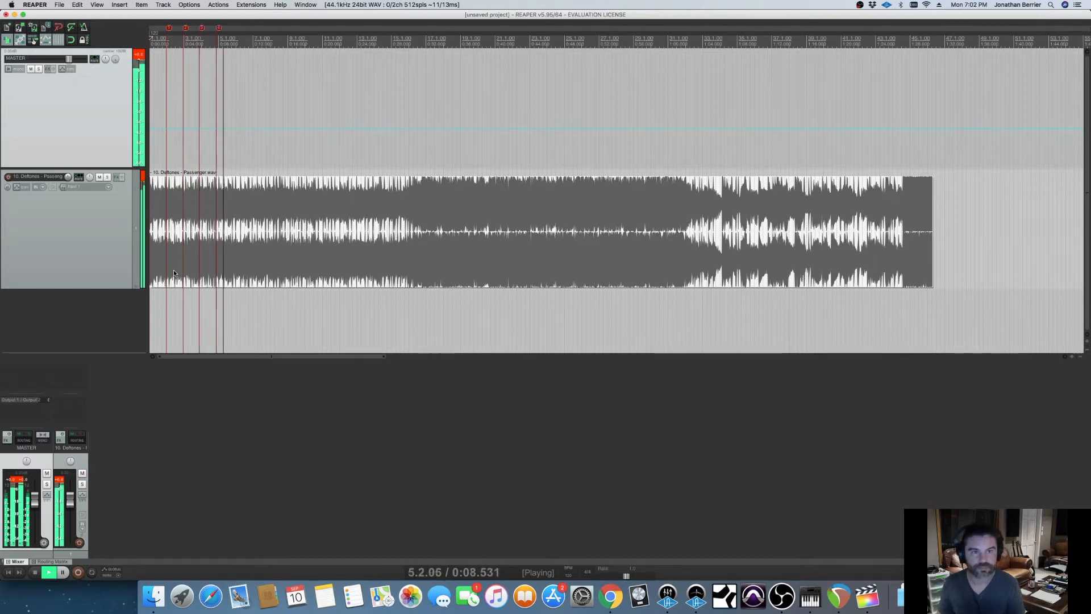
pyautogui.press('m')
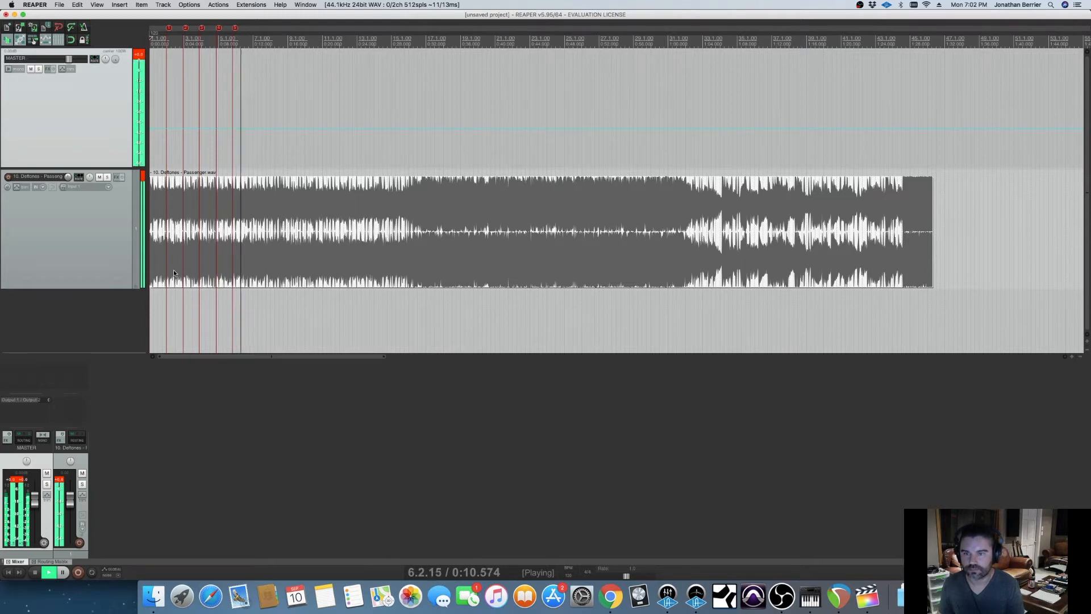
pyautogui.press('m')
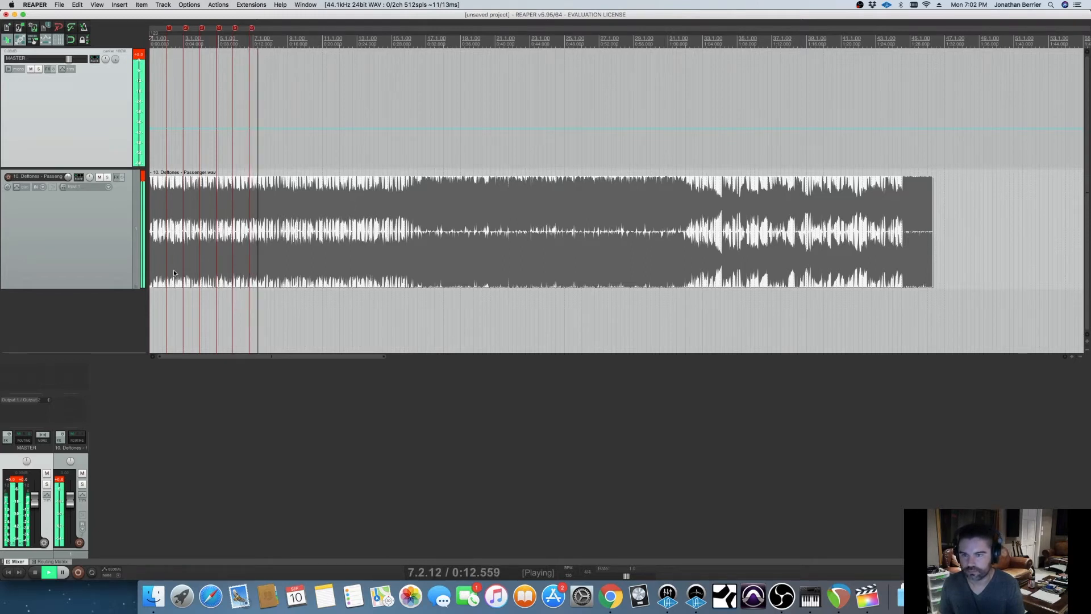
pyautogui.press('m')
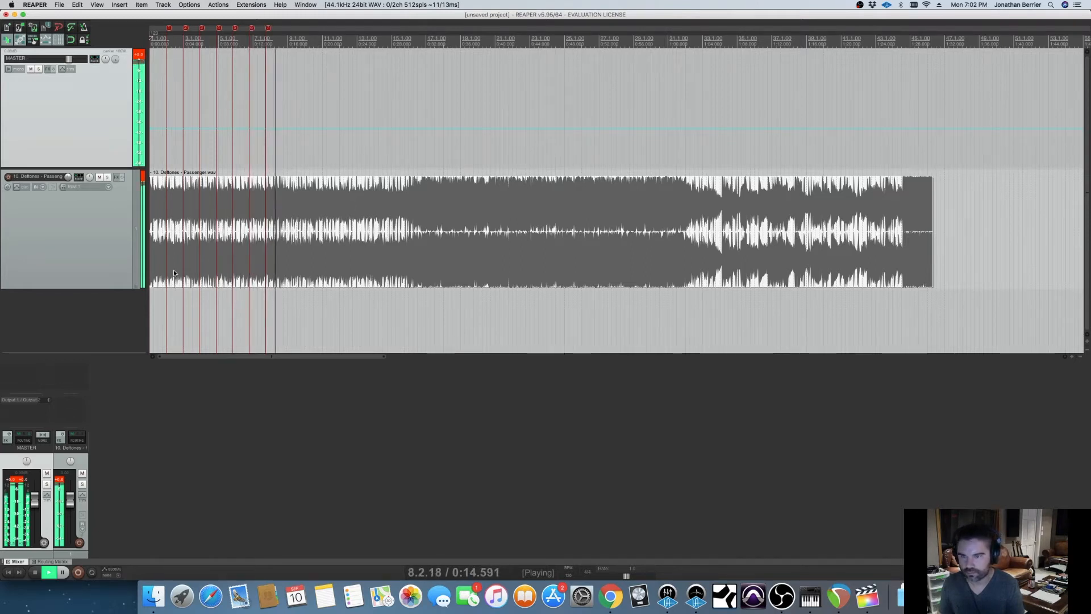
pyautogui.press('m')
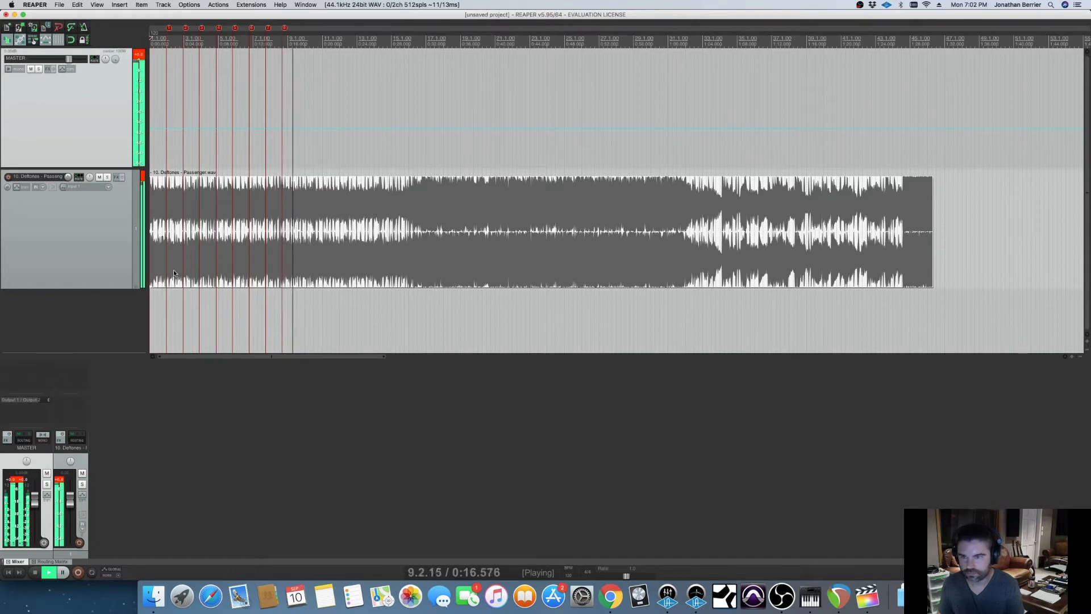
pyautogui.press('m')
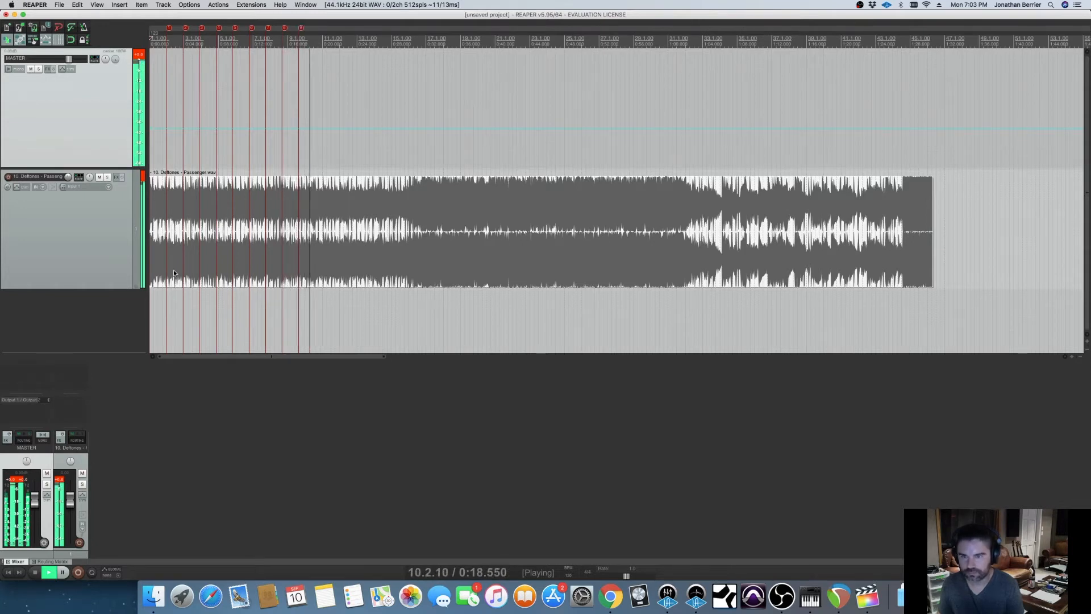
pyautogui.press('m')
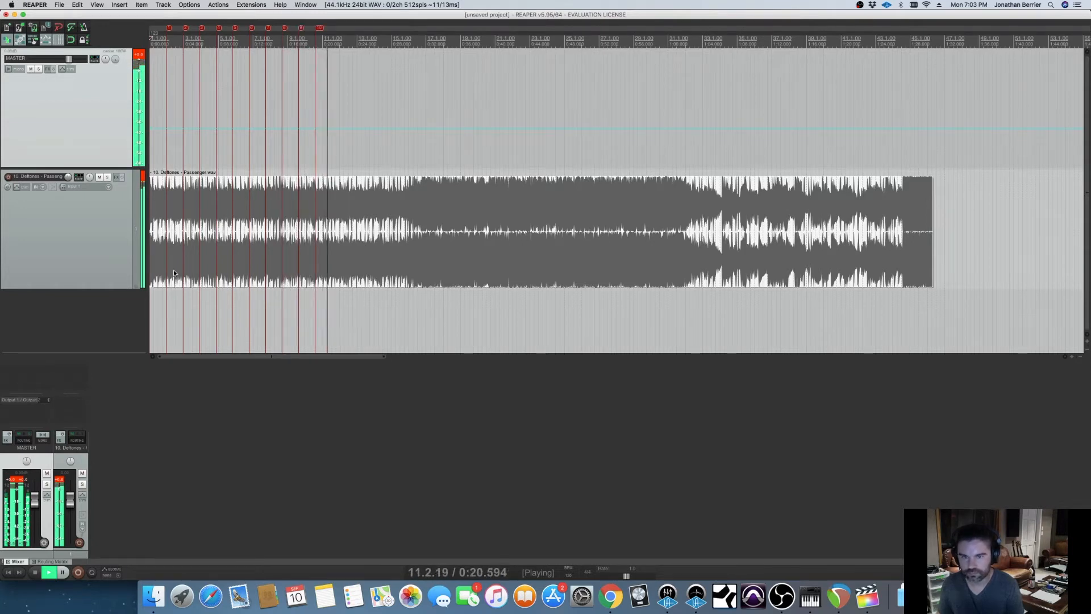
pyautogui.press('m')
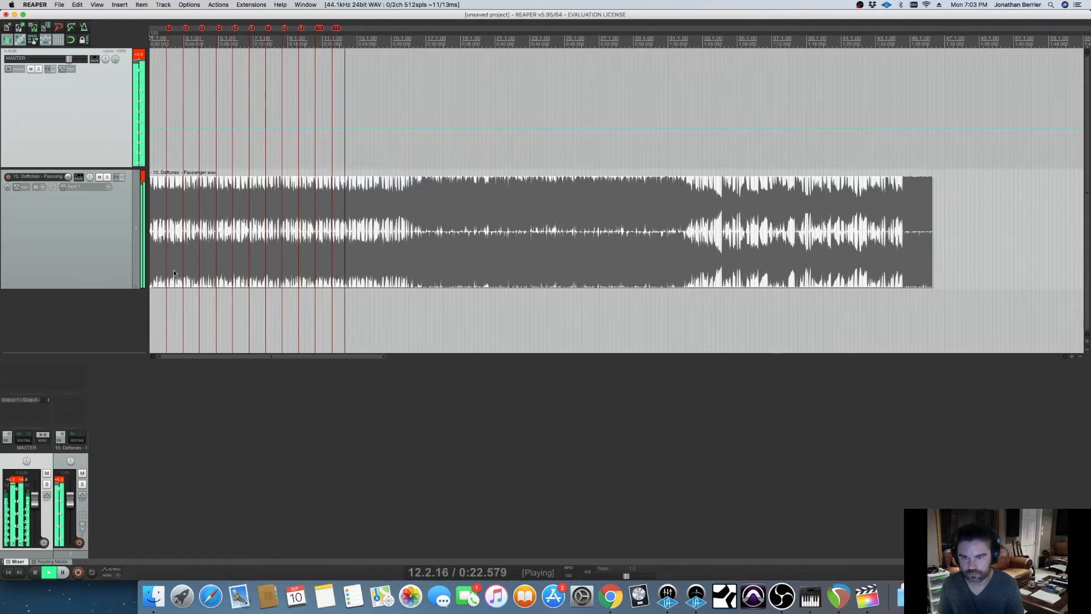
pyautogui.press('m')
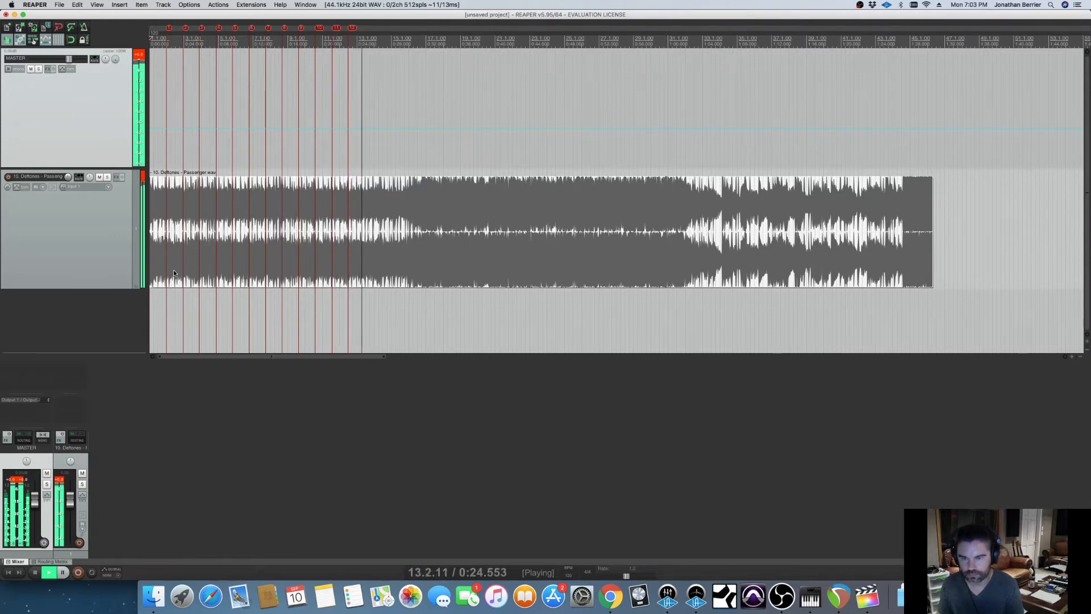
pyautogui.press('m')
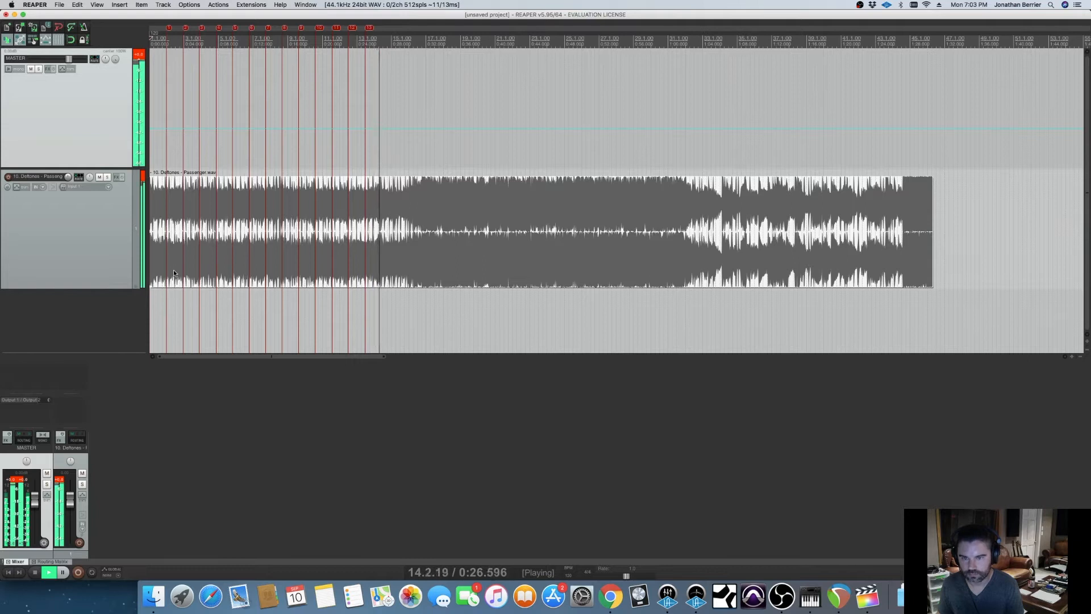
pyautogui.press('m')
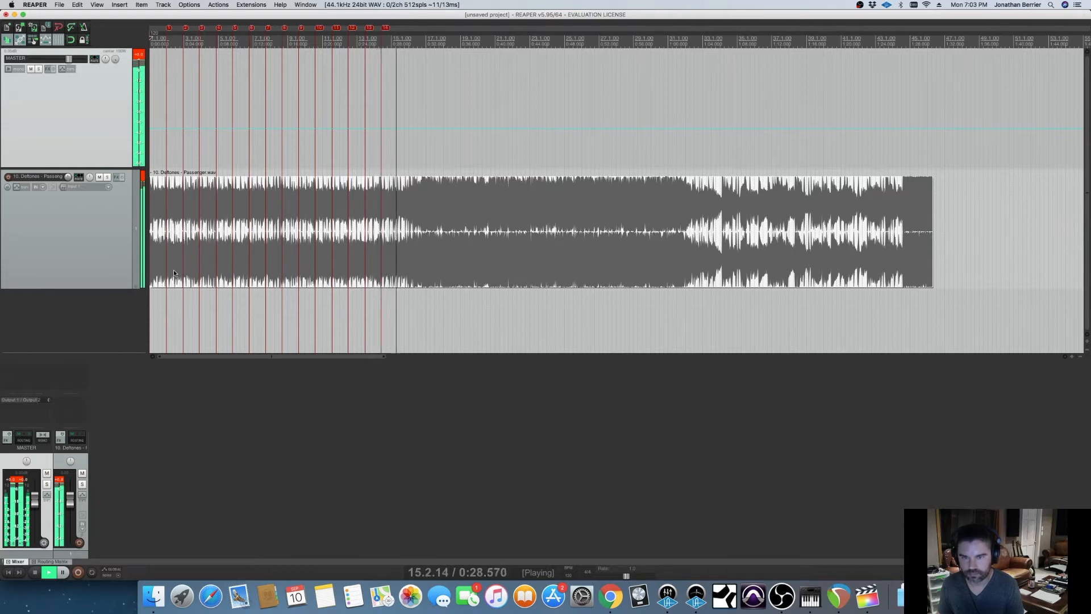
pyautogui.press('m')
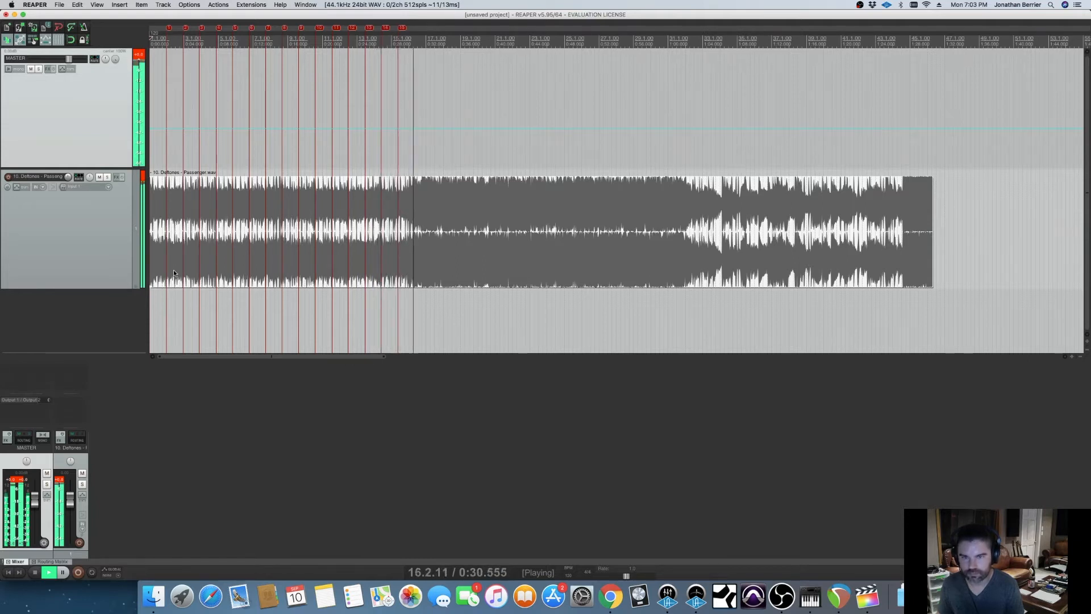
pyautogui.press('m')
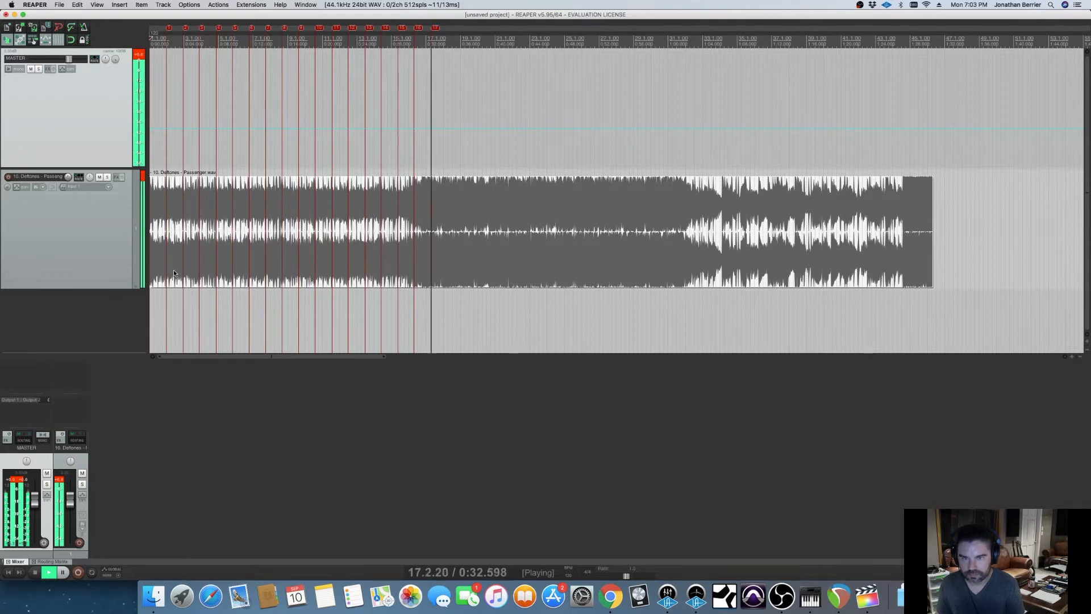
pyautogui.press('m')
pyautogui.press('m')
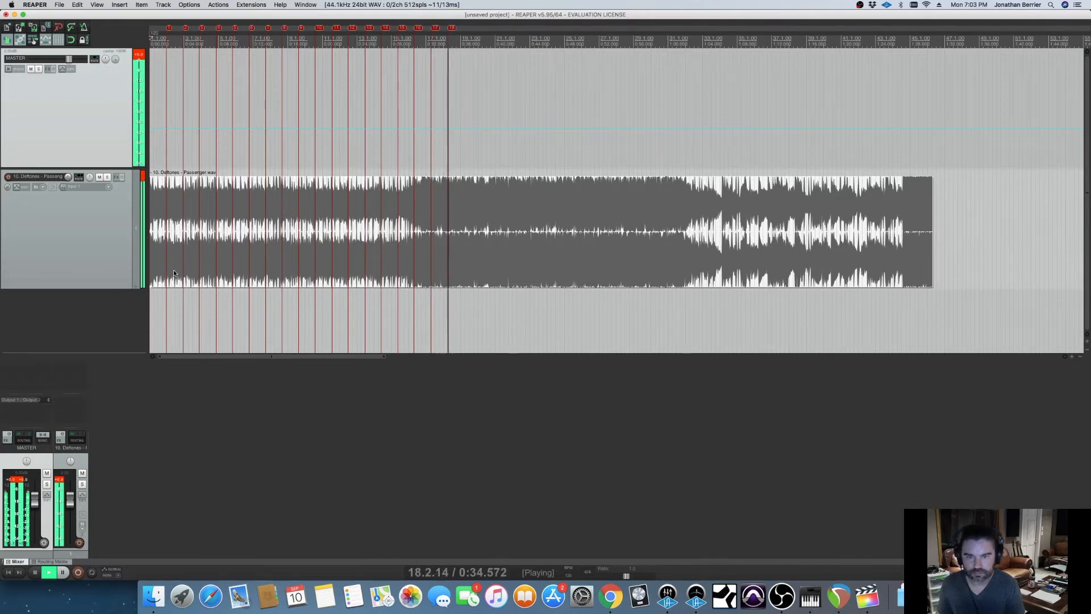
pyautogui.press('m')
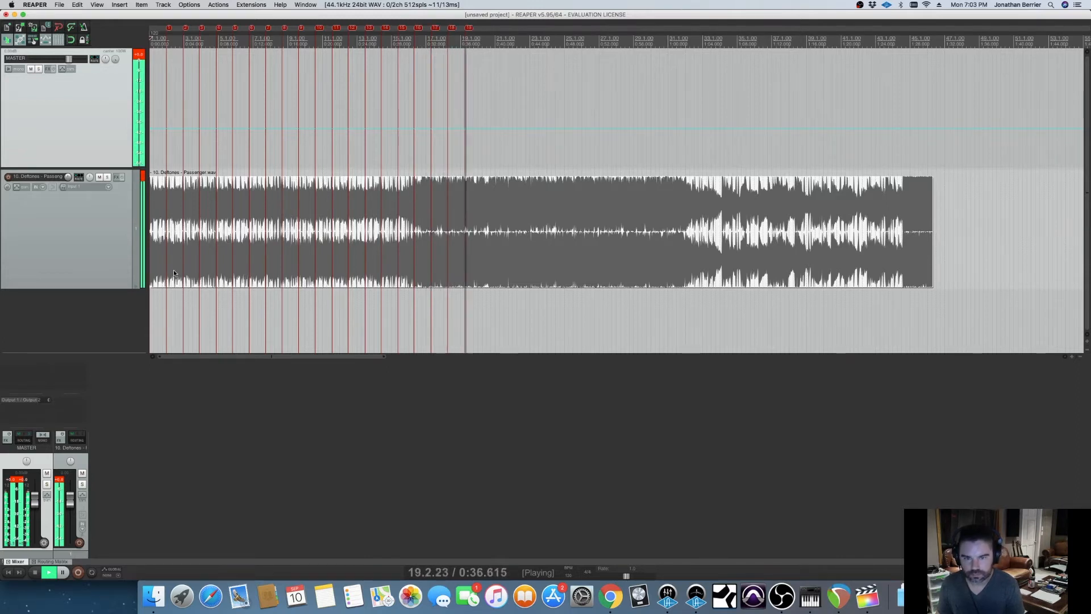
pyautogui.press('m')
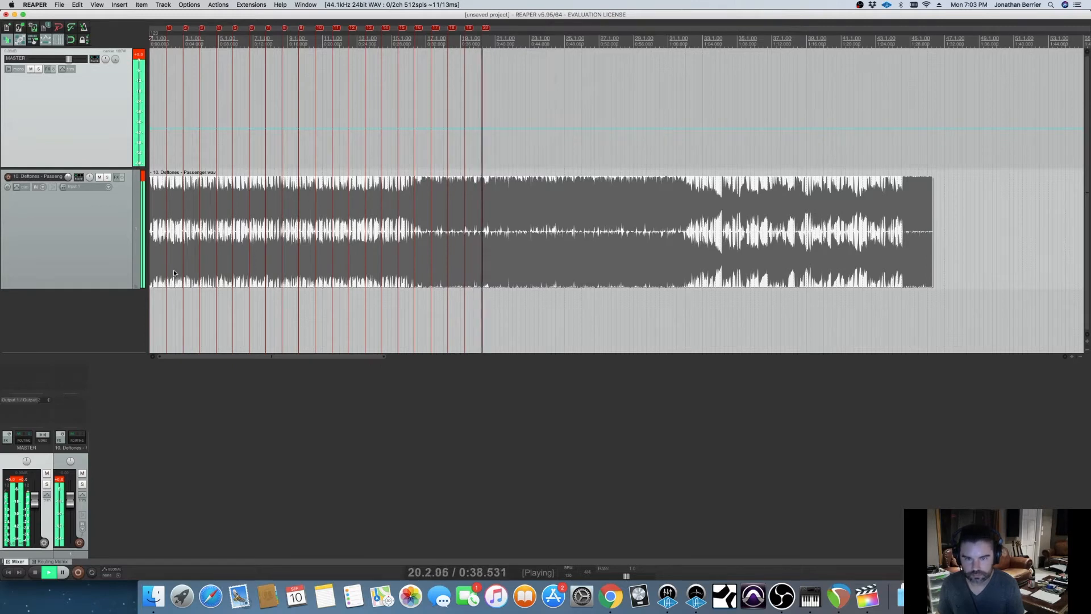
pyautogui.press('m')
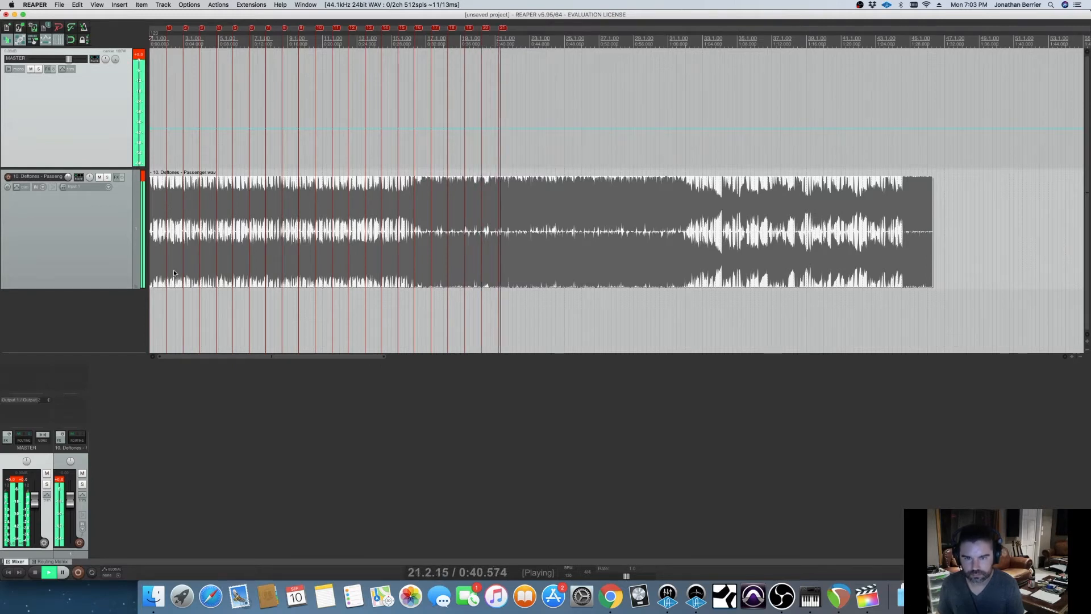
pyautogui.press('m')
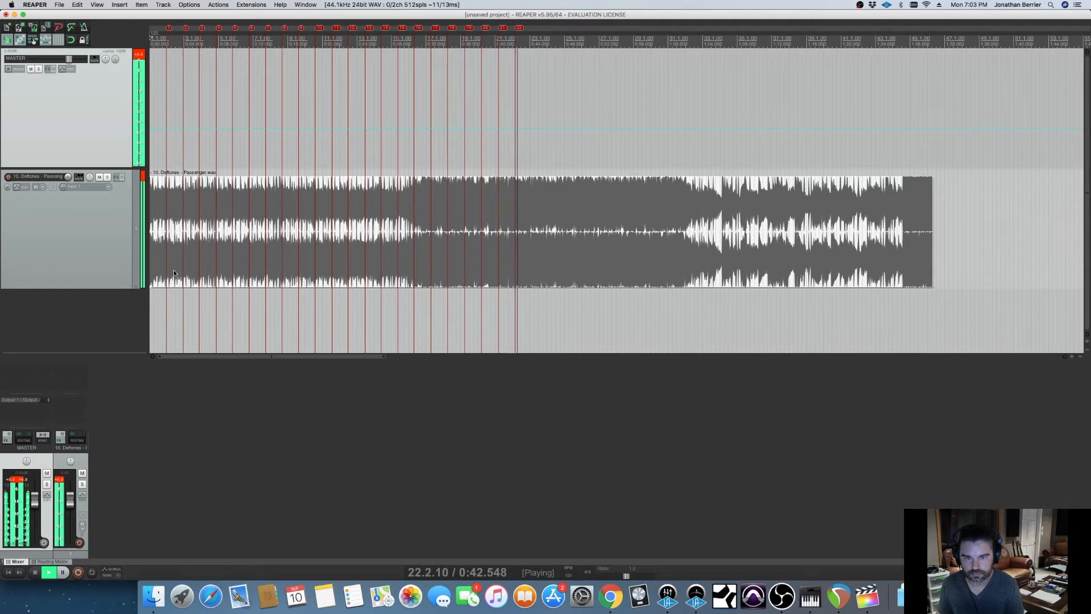
pyautogui.press('m')
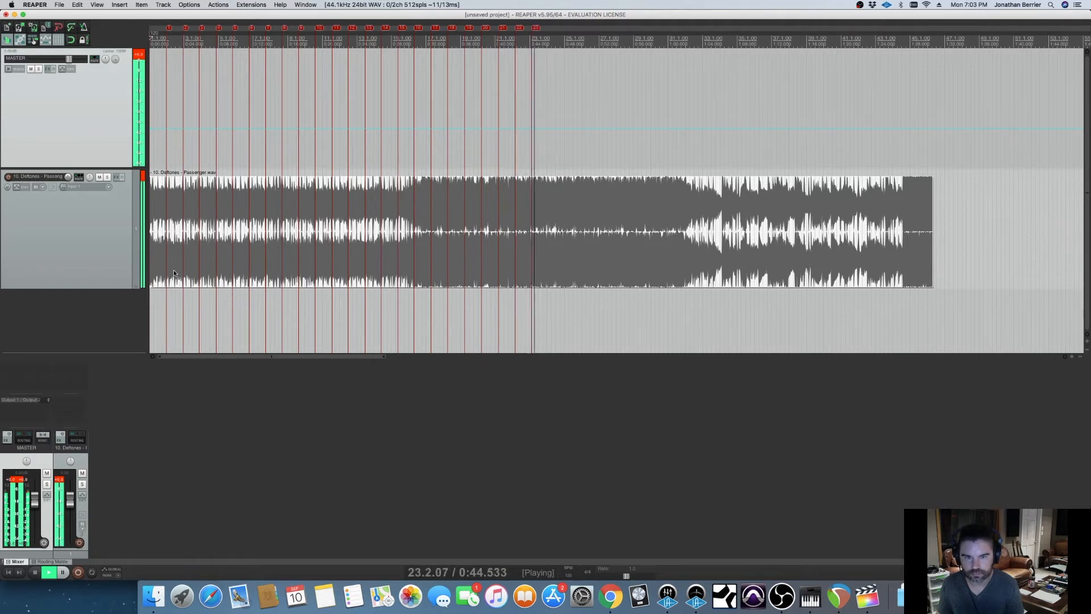
pyautogui.press('m')
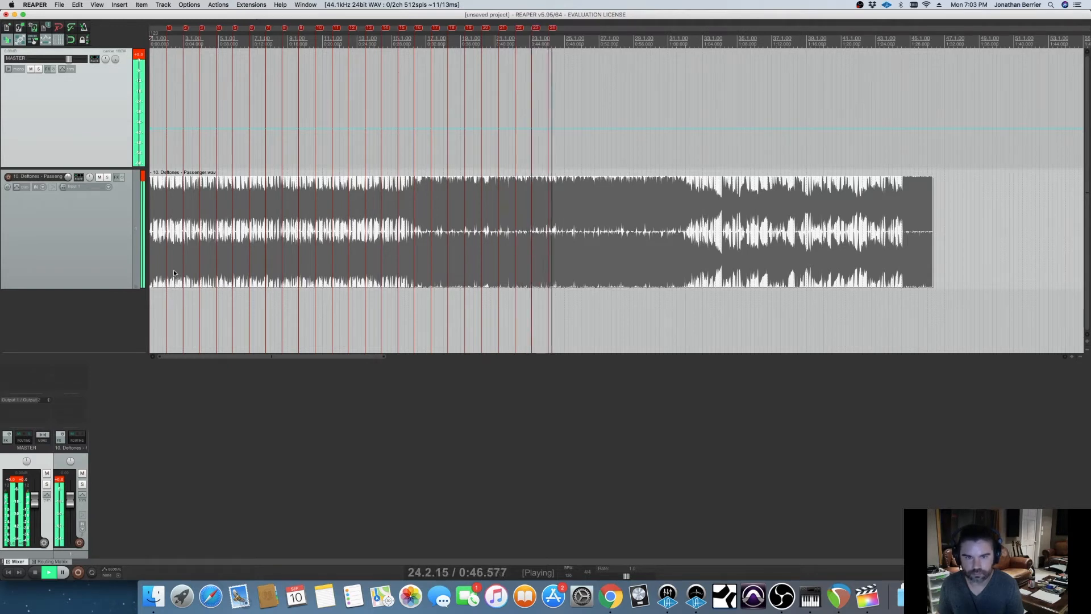
pyautogui.press('m')
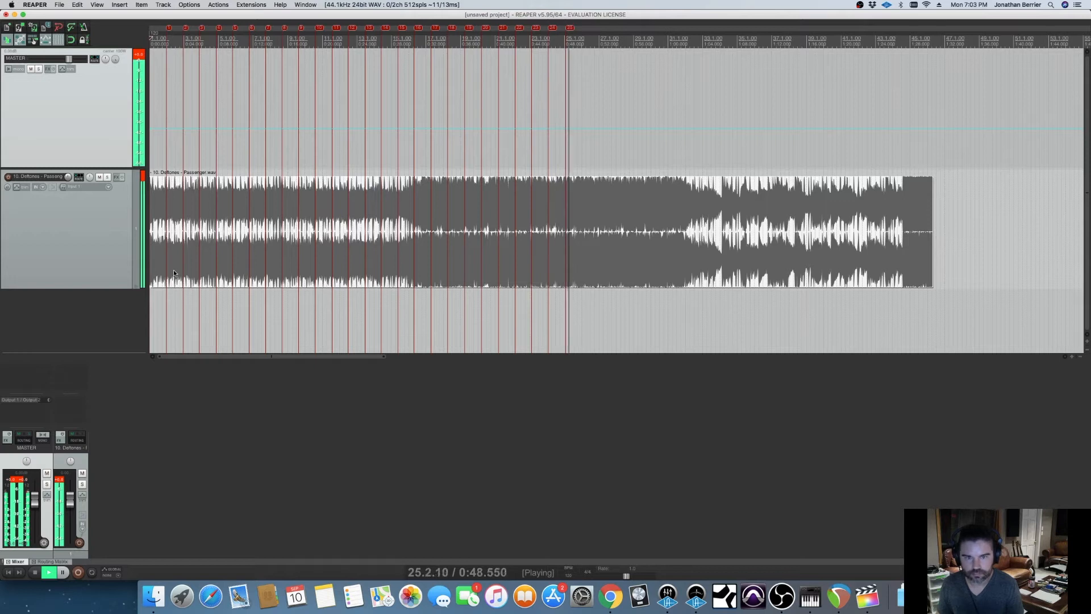
# Continue dropping a marker at every measure's downbeat during playback, from about 0:50 through about 1:29, and stop playback.
pyautogui.press('m')
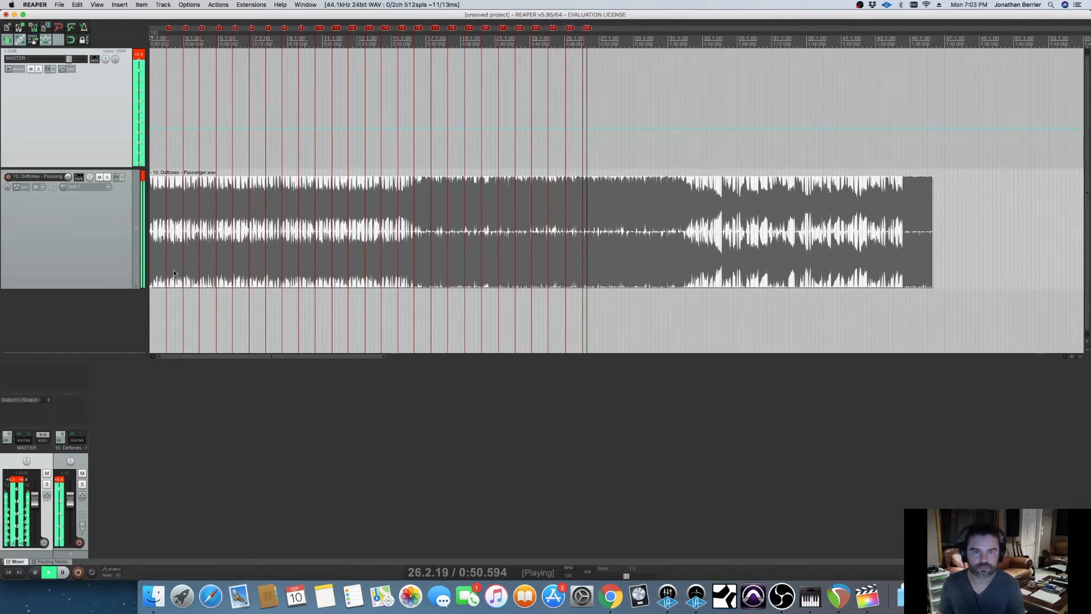
pyautogui.press('m')
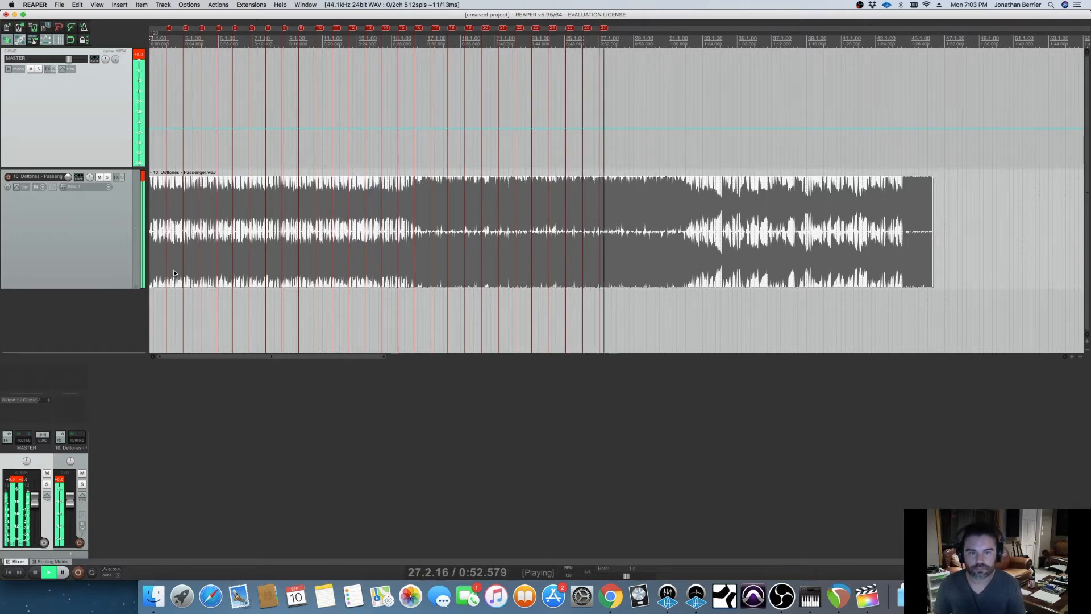
pyautogui.press('m')
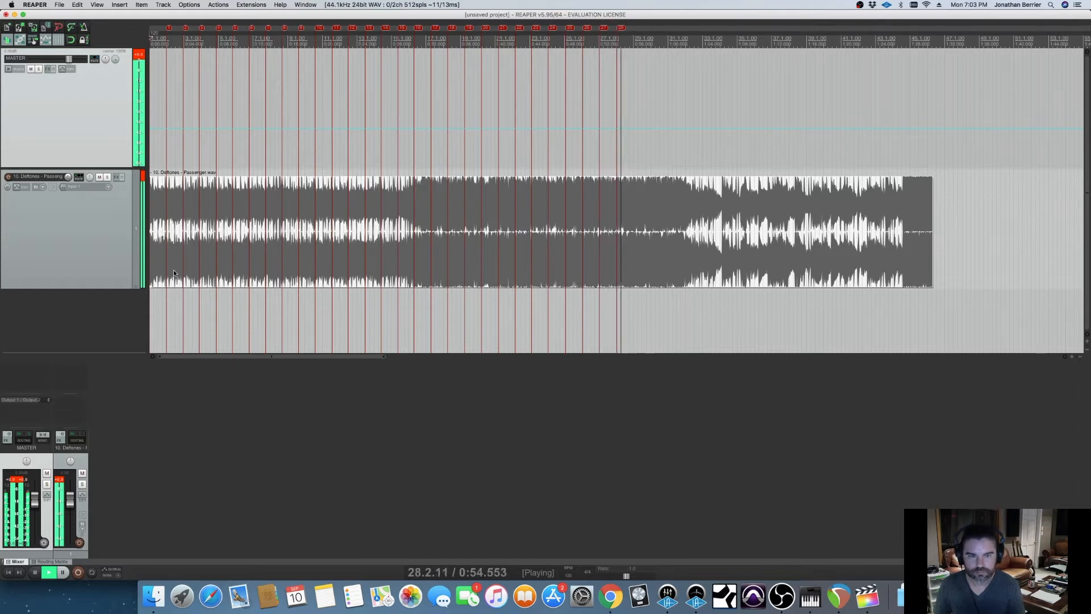
pyautogui.press('m')
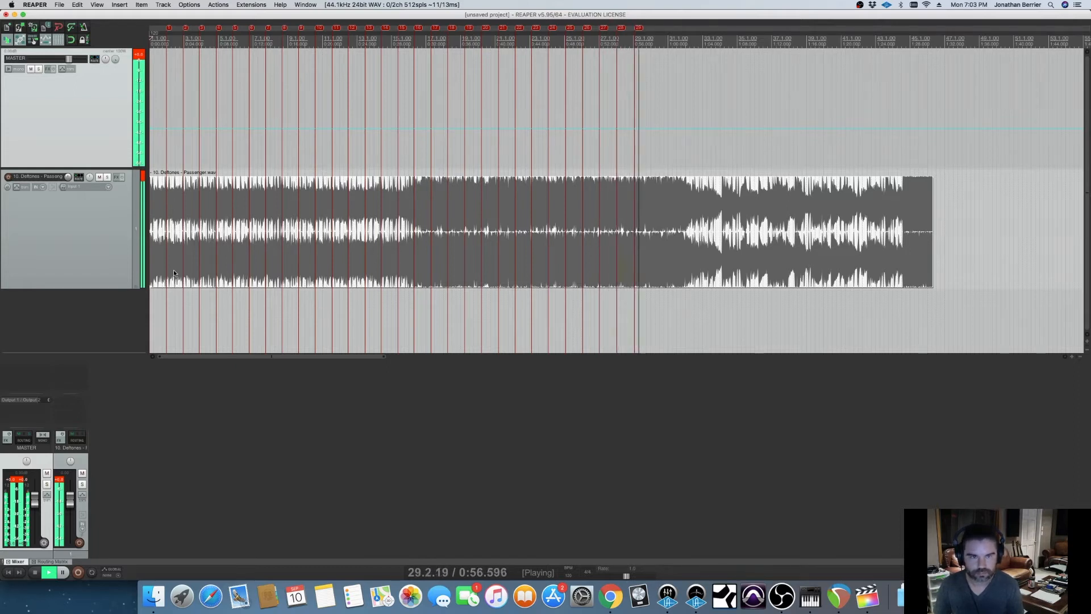
pyautogui.press('m')
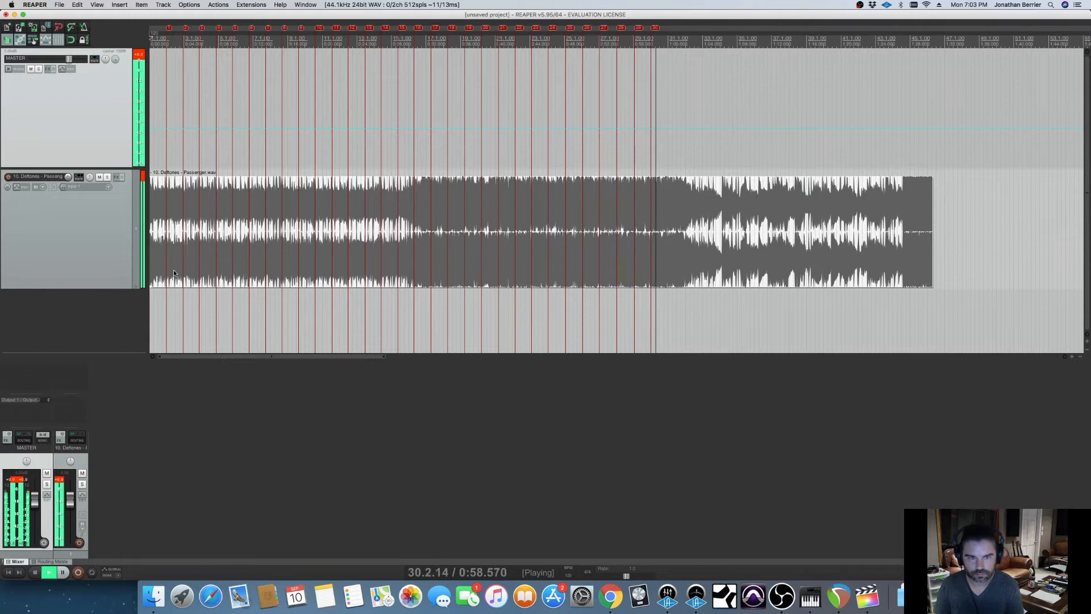
pyautogui.press('m')
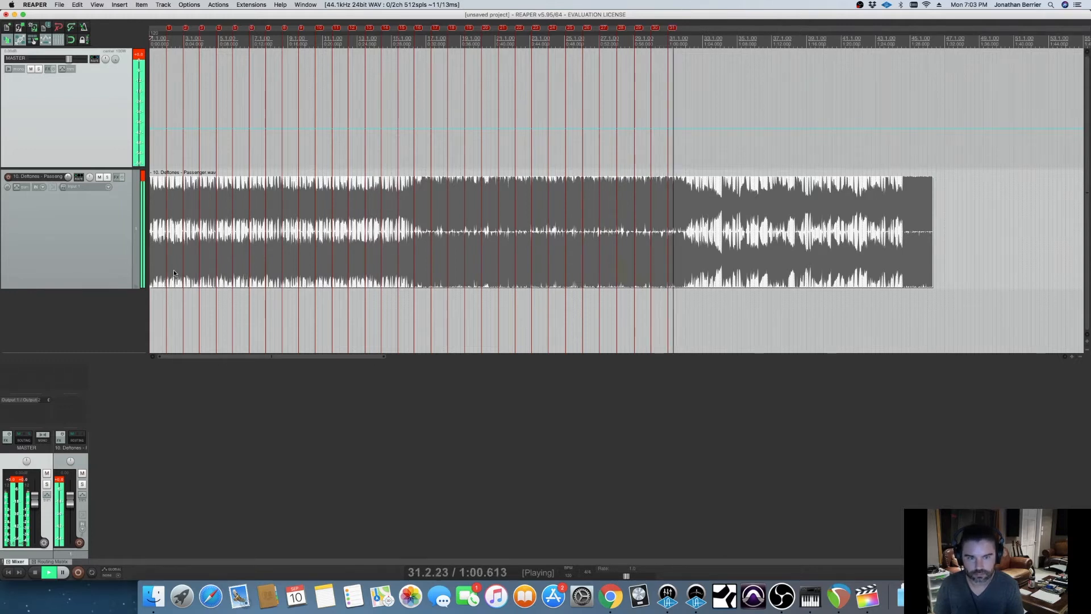
pyautogui.press('m')
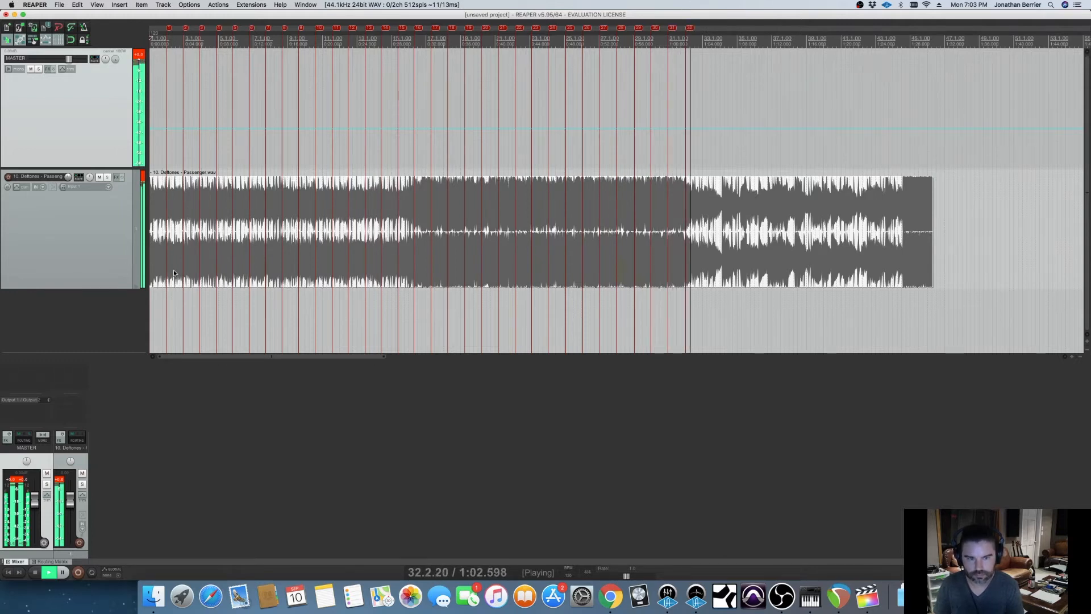
pyautogui.press('m')
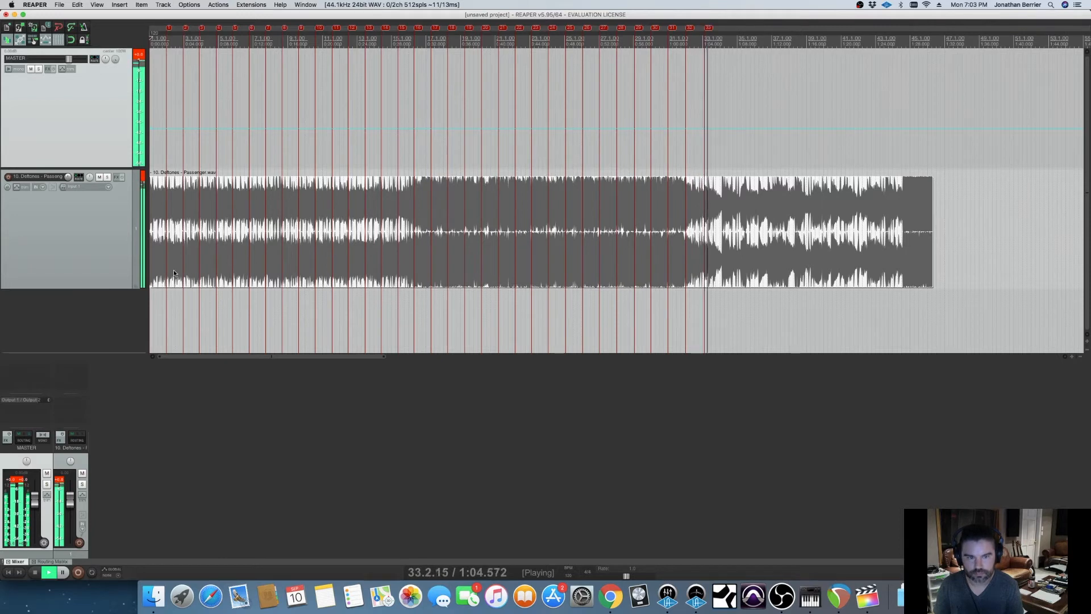
pyautogui.press('m')
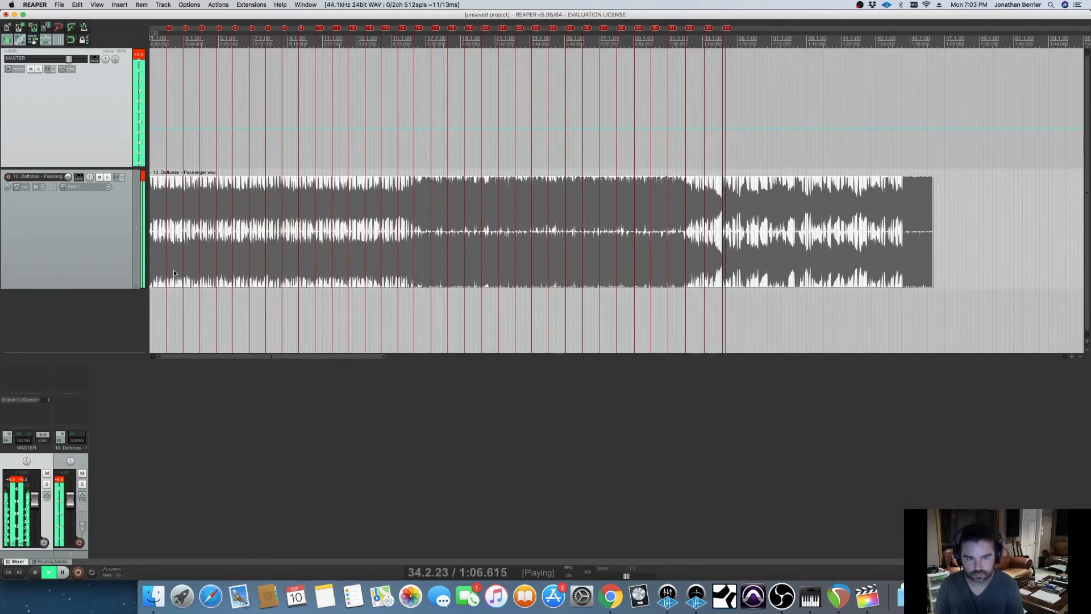
pyautogui.press('m')
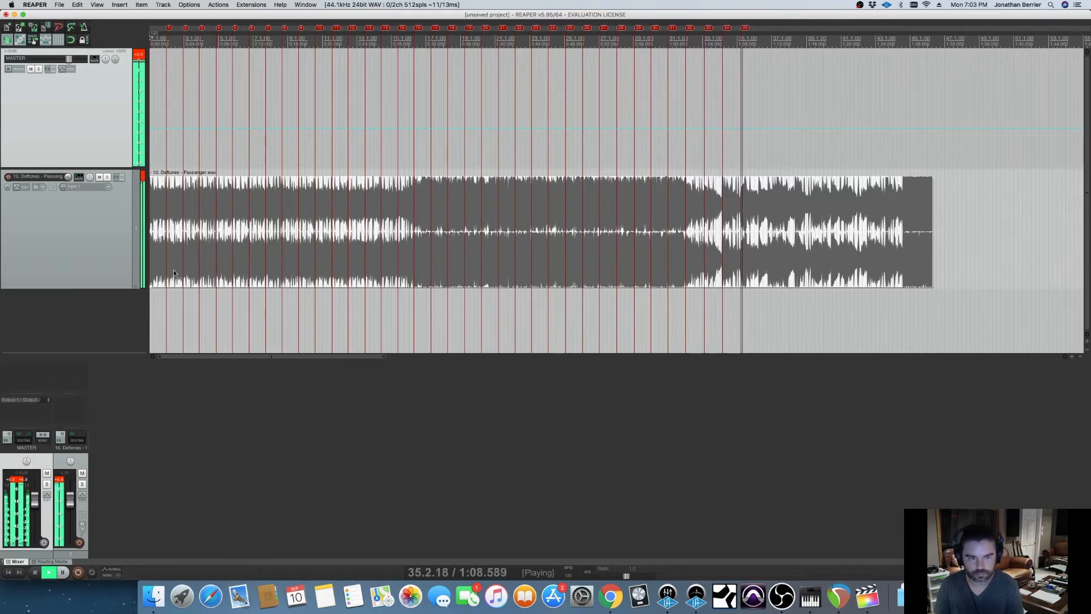
pyautogui.press('m')
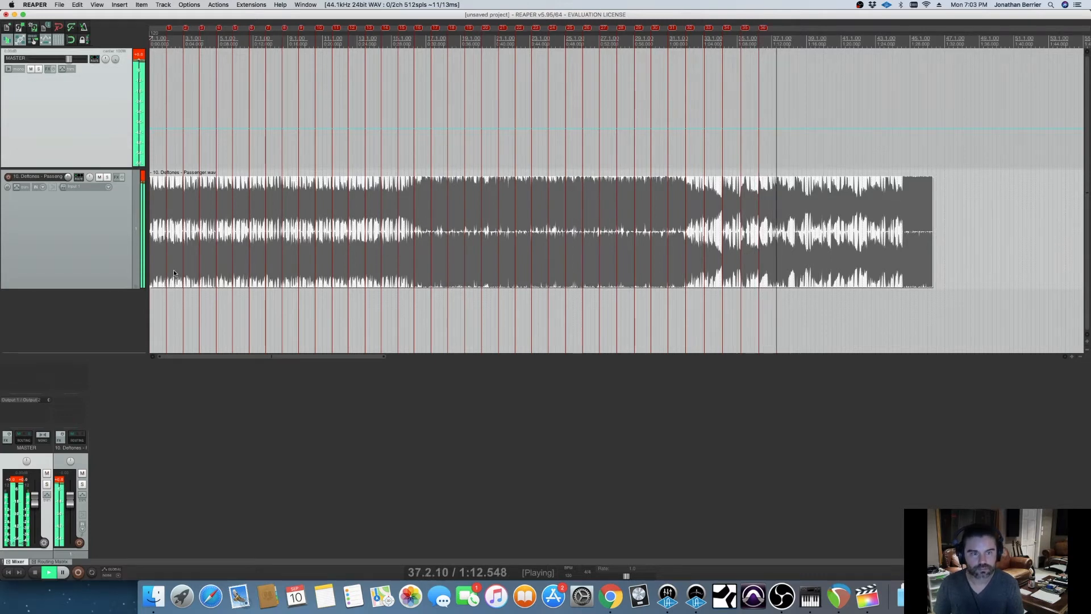
pyautogui.press('m')
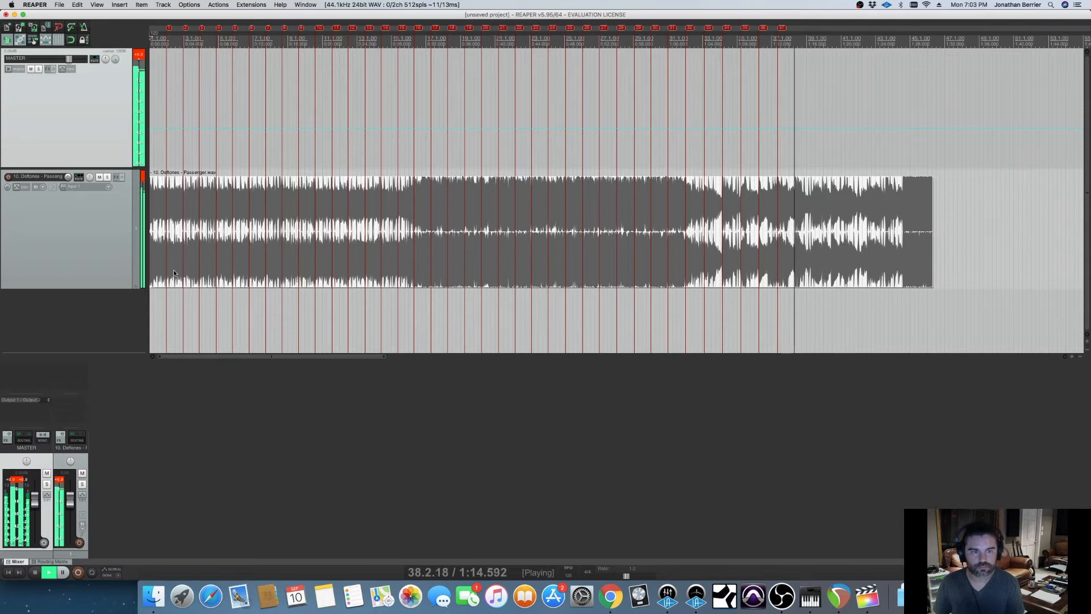
pyautogui.press('m')
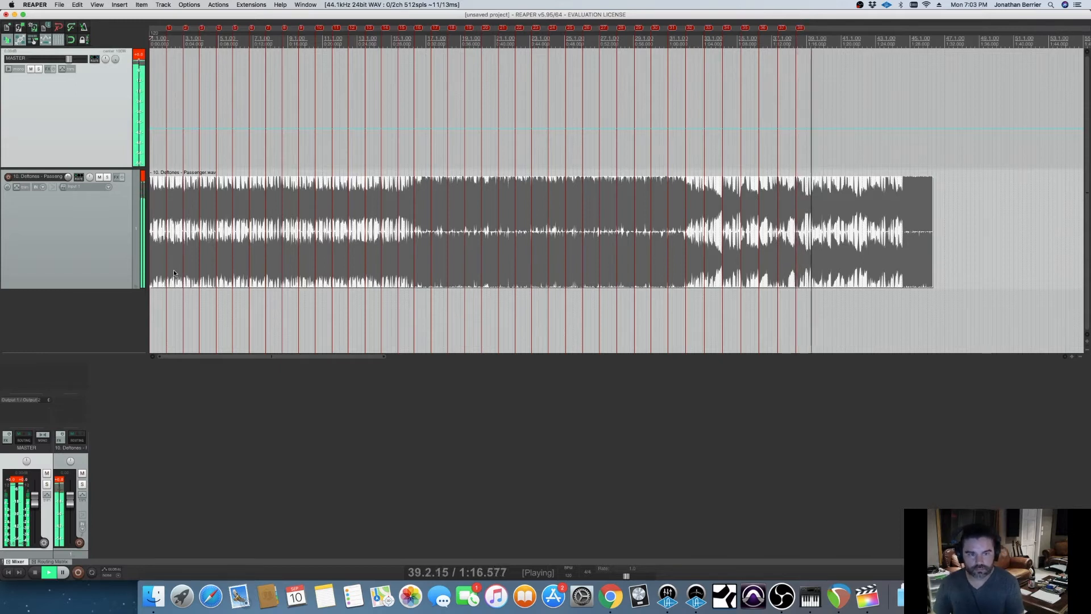
pyautogui.press('m')
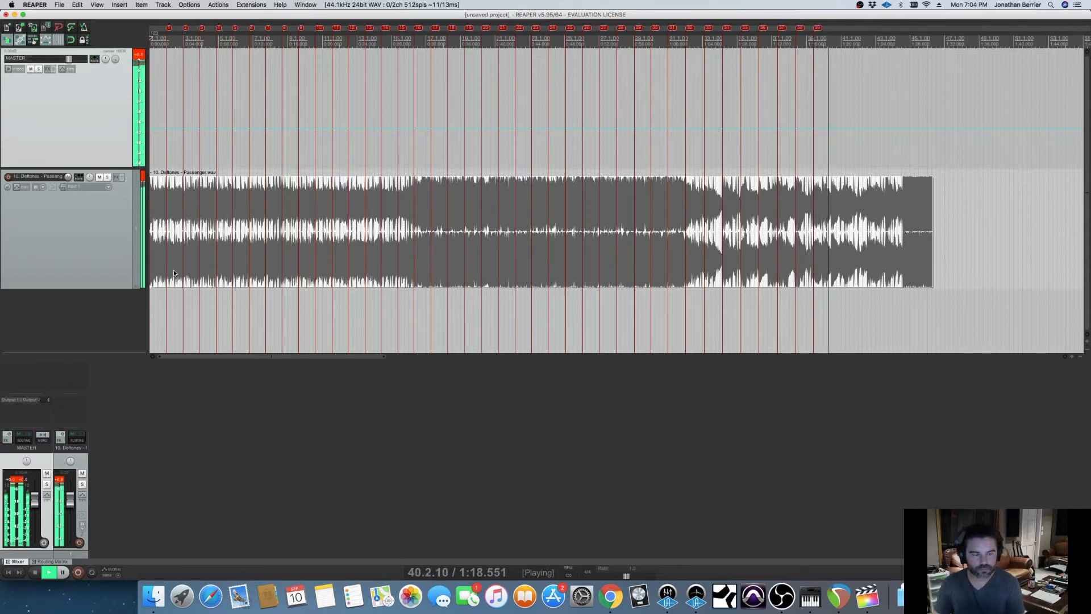
pyautogui.press('m')
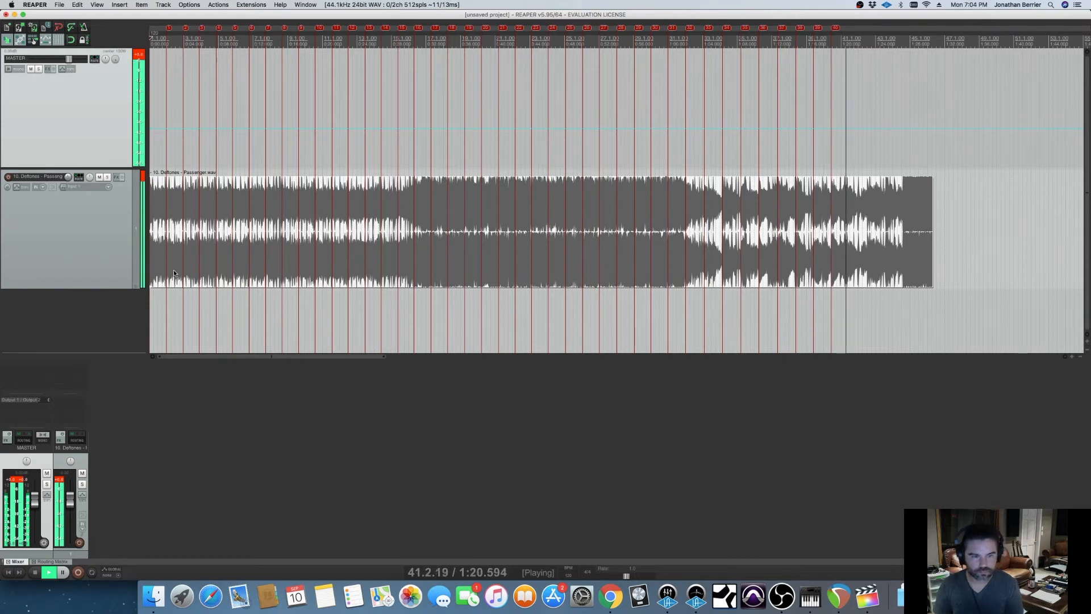
pyautogui.press('m')
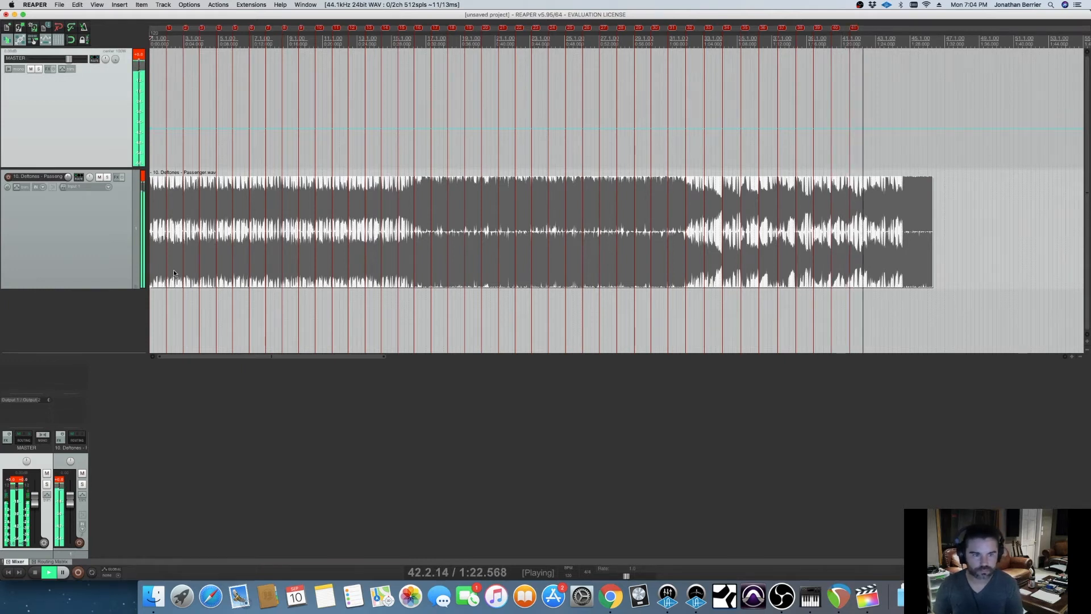
pyautogui.press('m')
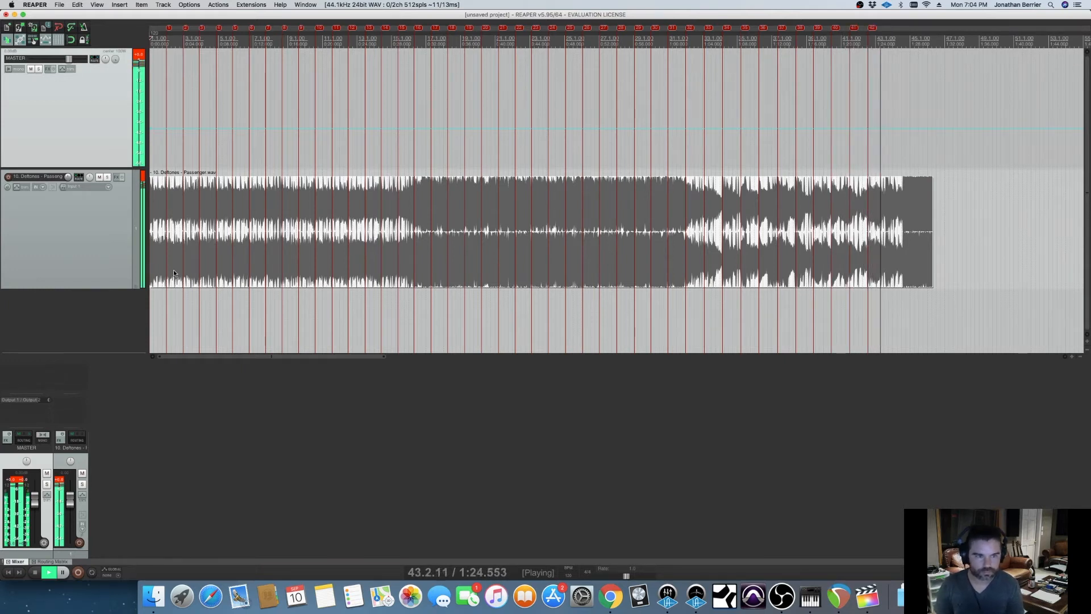
pyautogui.press('m')
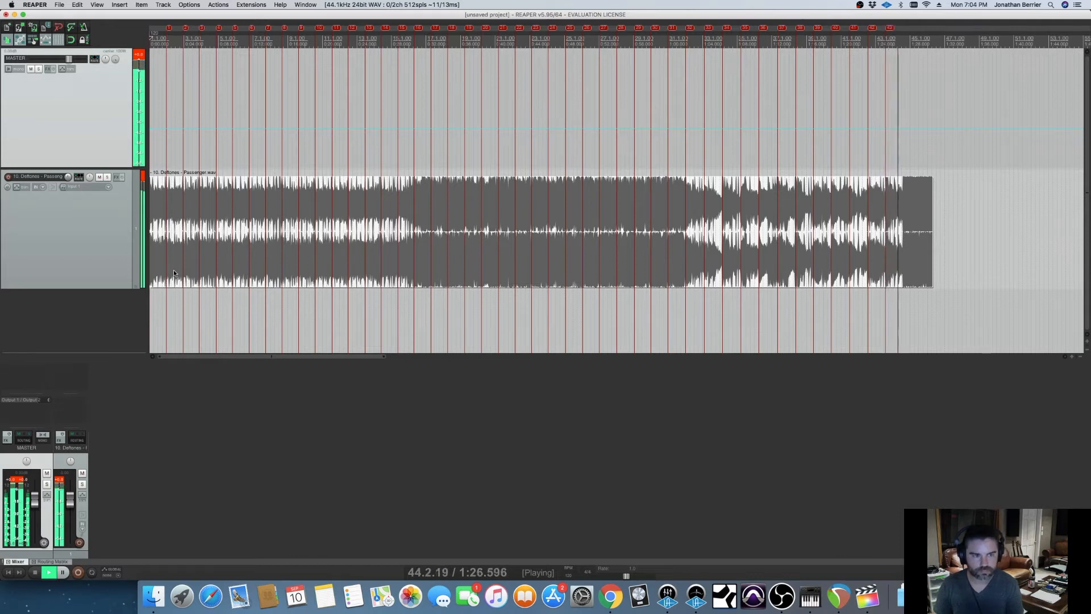
pyautogui.press('m')
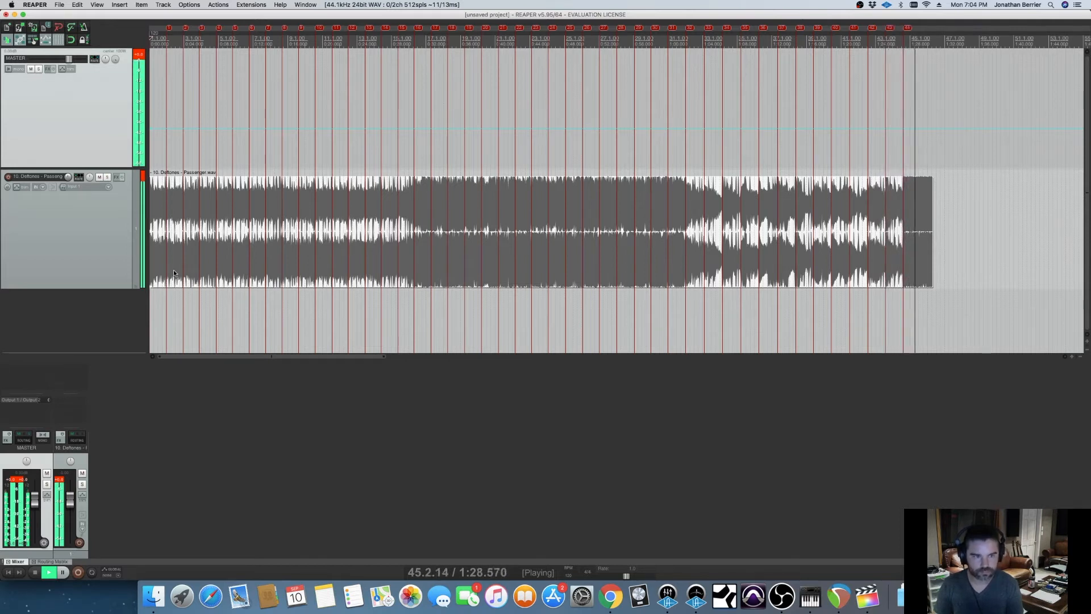
pyautogui.press('m')
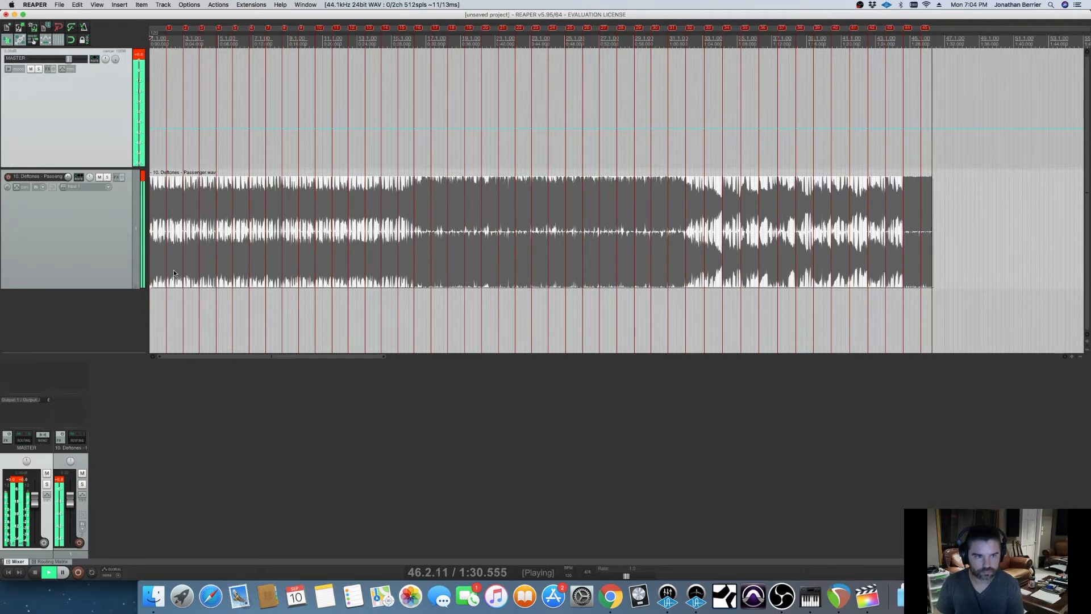
pyautogui.press('space')
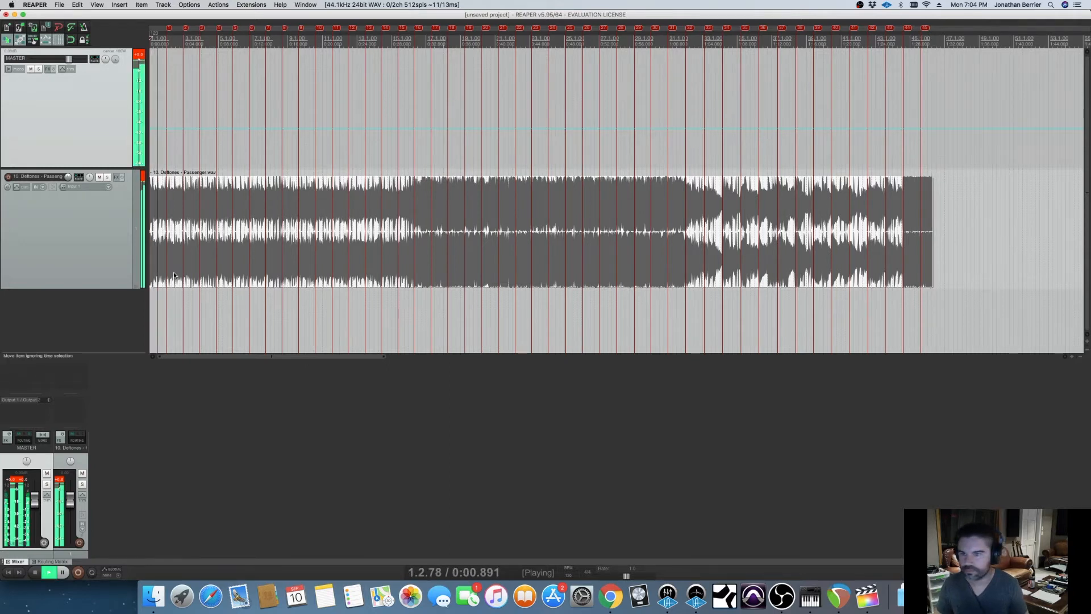
pyautogui.press('space')
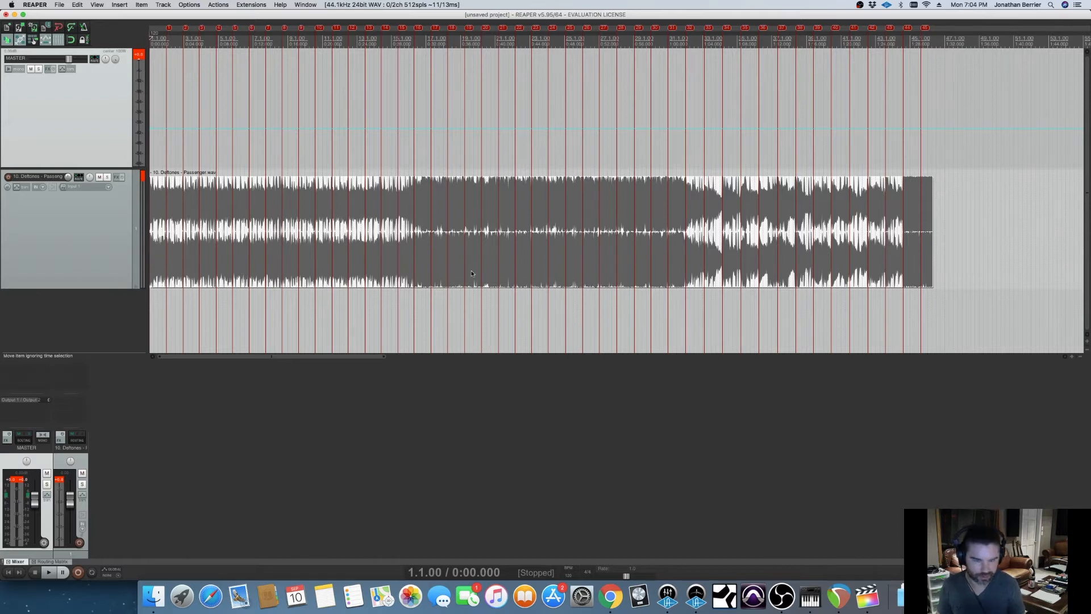
pyautogui.click(174, 276)
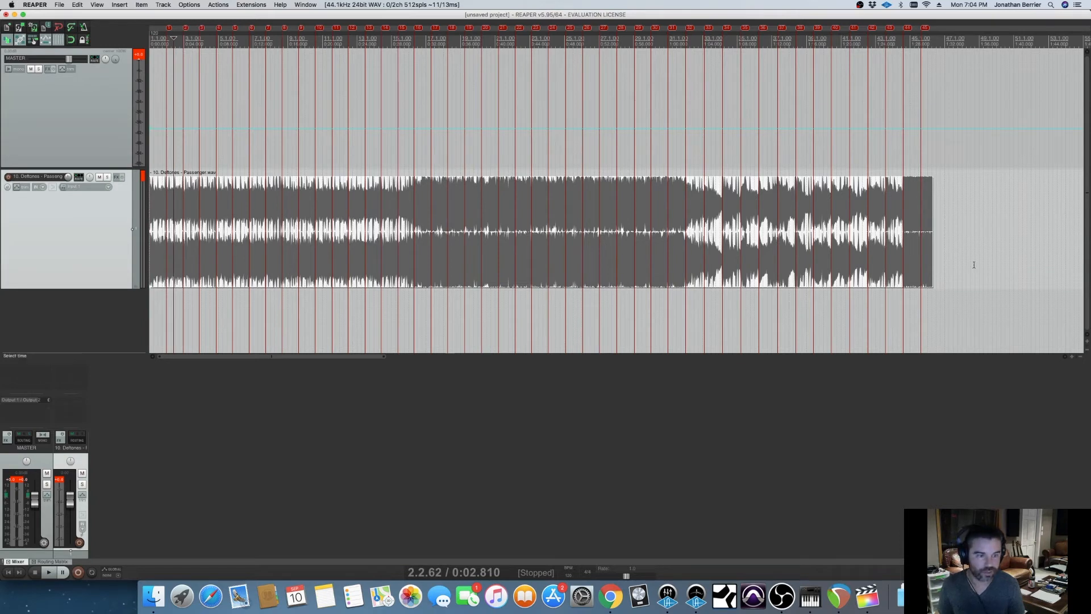
pyautogui.rightClick(954, 273)
pyautogui.click(918, 254)
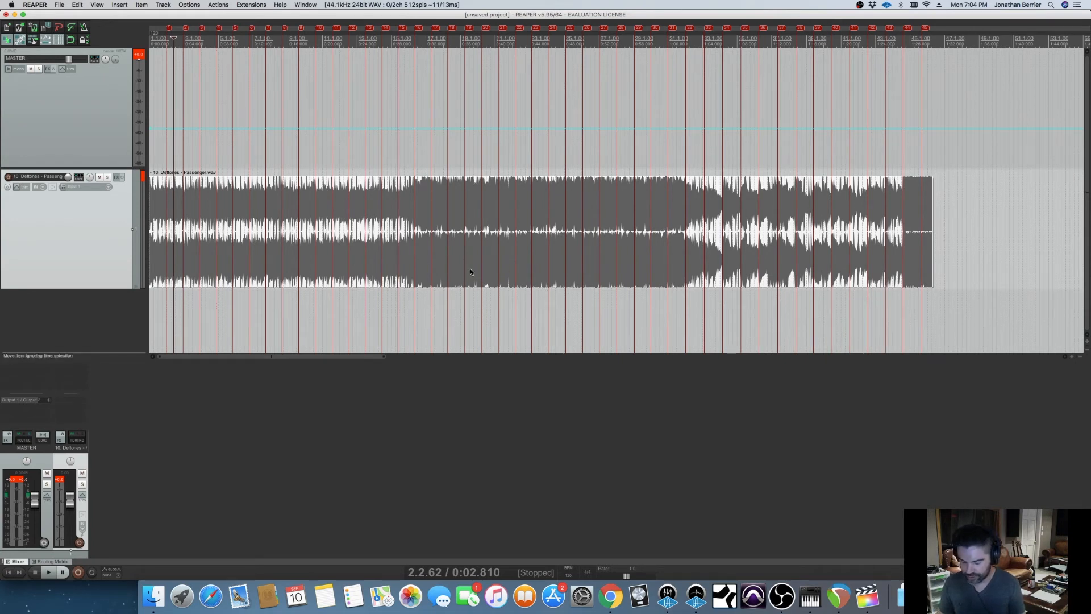
# Look up the "Item: Split items at project markers" action by filtering the action list for "split marker", and check its shortcut.
pyautogui.click(220, 5)
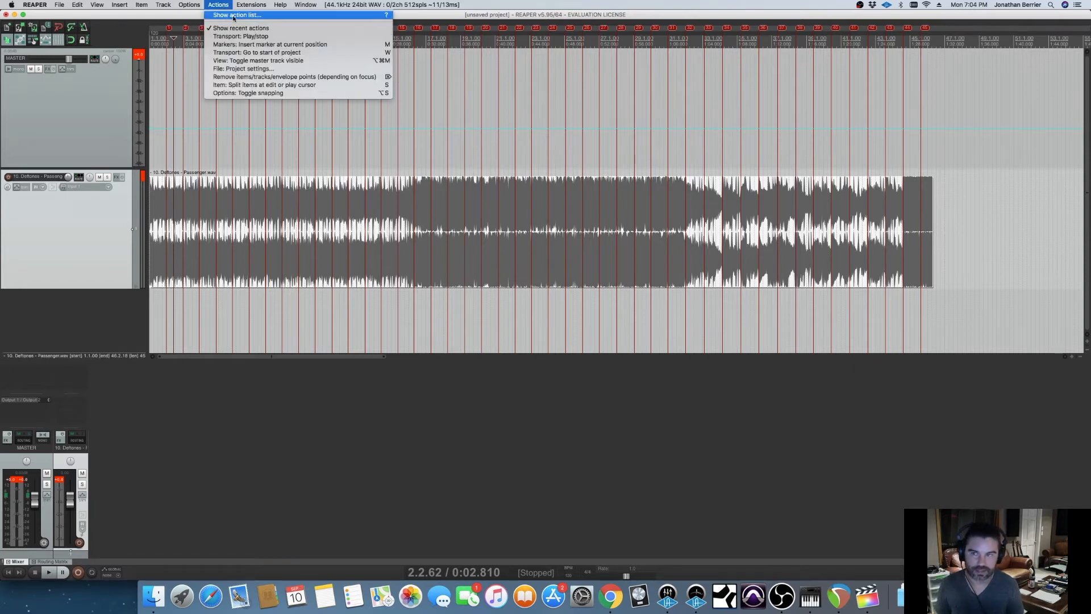
pyautogui.click(234, 16)
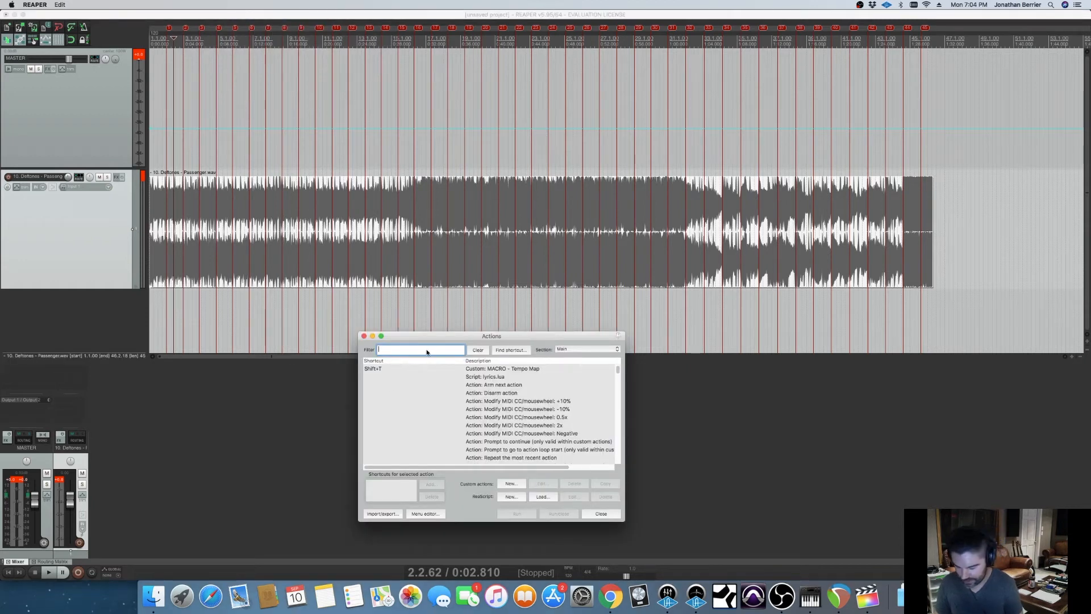
pyautogui.write('split')
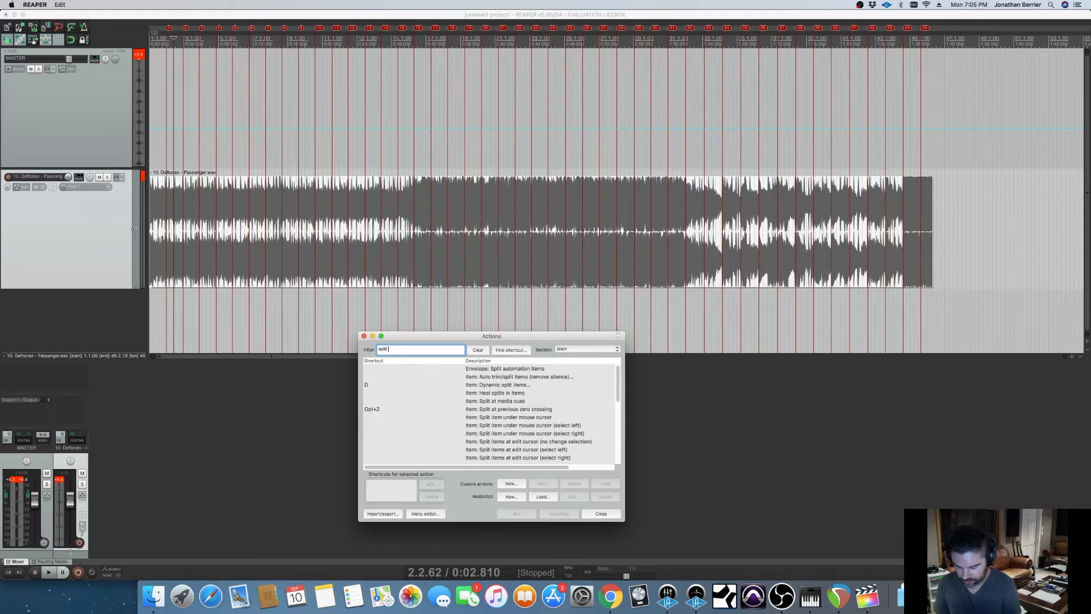
pyautogui.write(' marker')
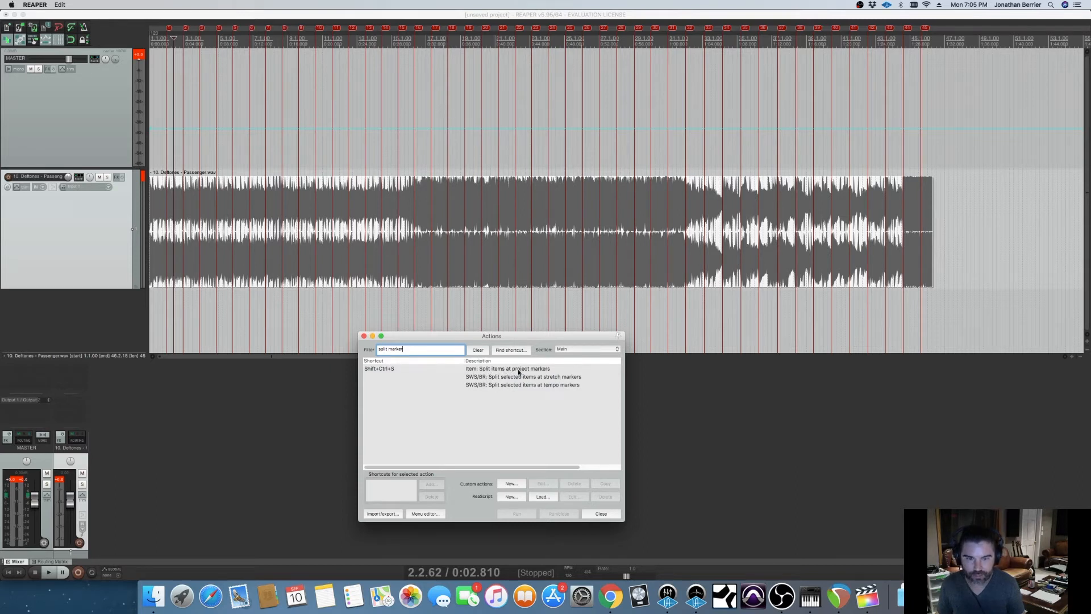
pyautogui.click(542, 369)
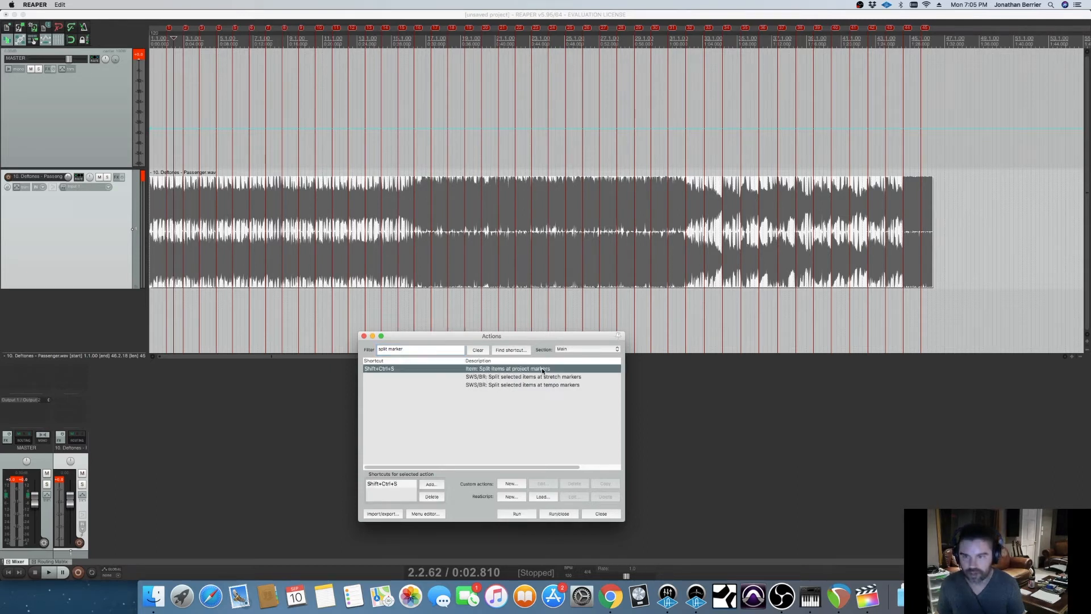
pyautogui.click(696, 238)
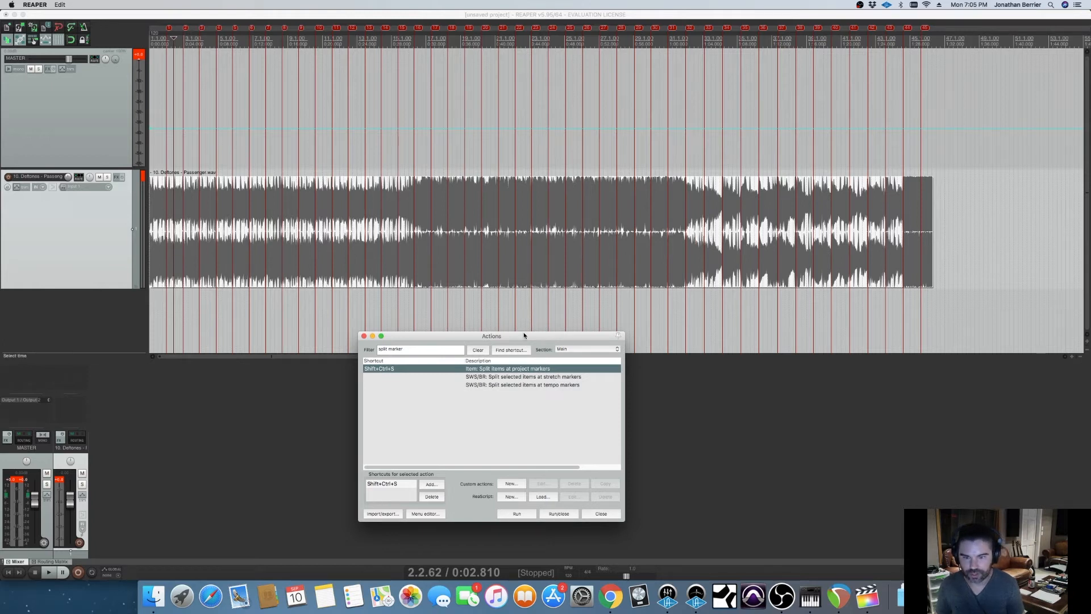
pyautogui.click(601, 513)
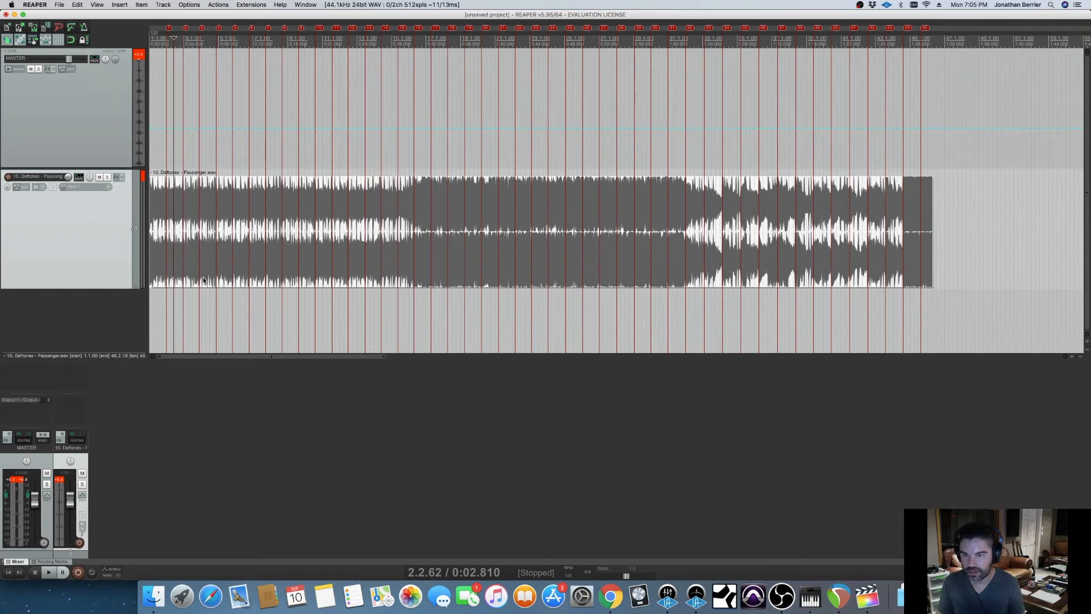
# Select the song item and split it at all project markers.
pyautogui.click(290, 282)
pyautogui.hotkey('shift', 's')
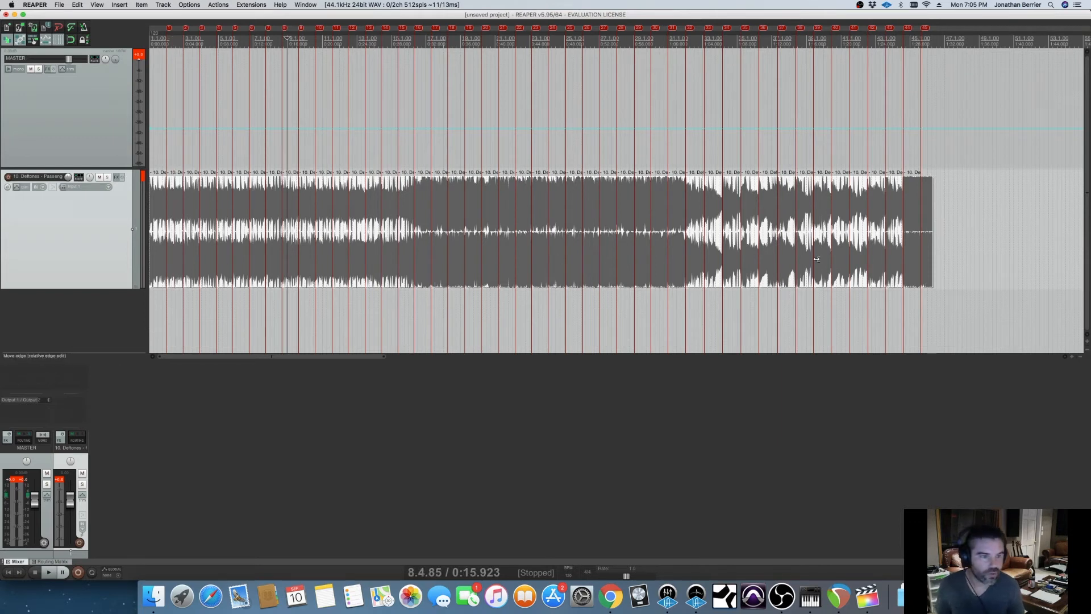
pyautogui.moveTo(927, 273)
pyautogui.mouseDown()
pyautogui.moveTo(912, 270)
pyautogui.moveTo(929, 272)
pyautogui.mouseUp()
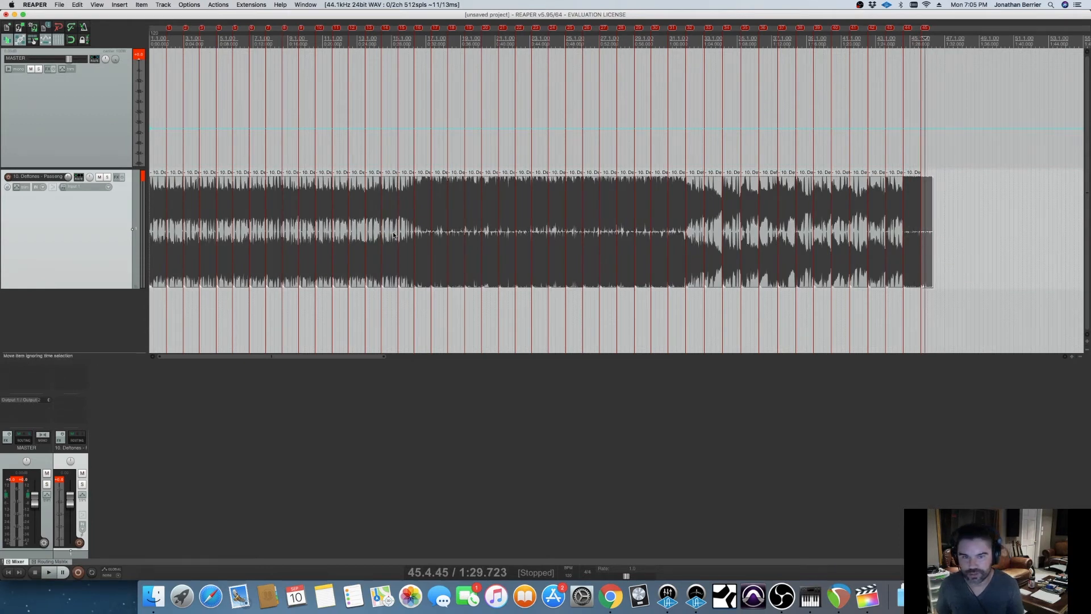
# Select the song's first split item and review the actions inside the custom "MACRO - Tempo Map" action.
pyautogui.click(158, 258)
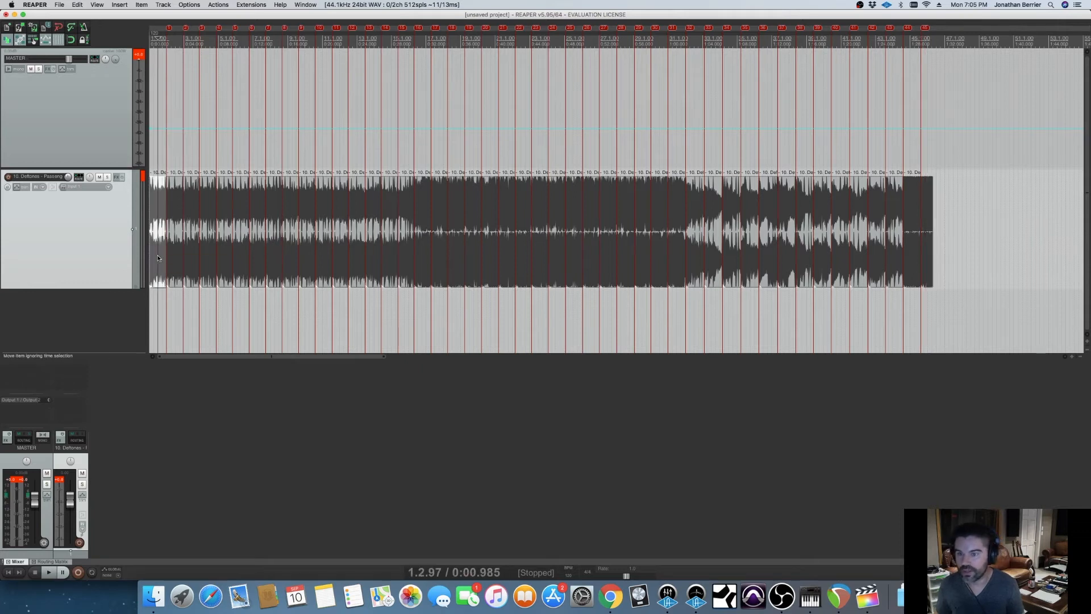
pyautogui.click(218, 5)
pyautogui.click(227, 14)
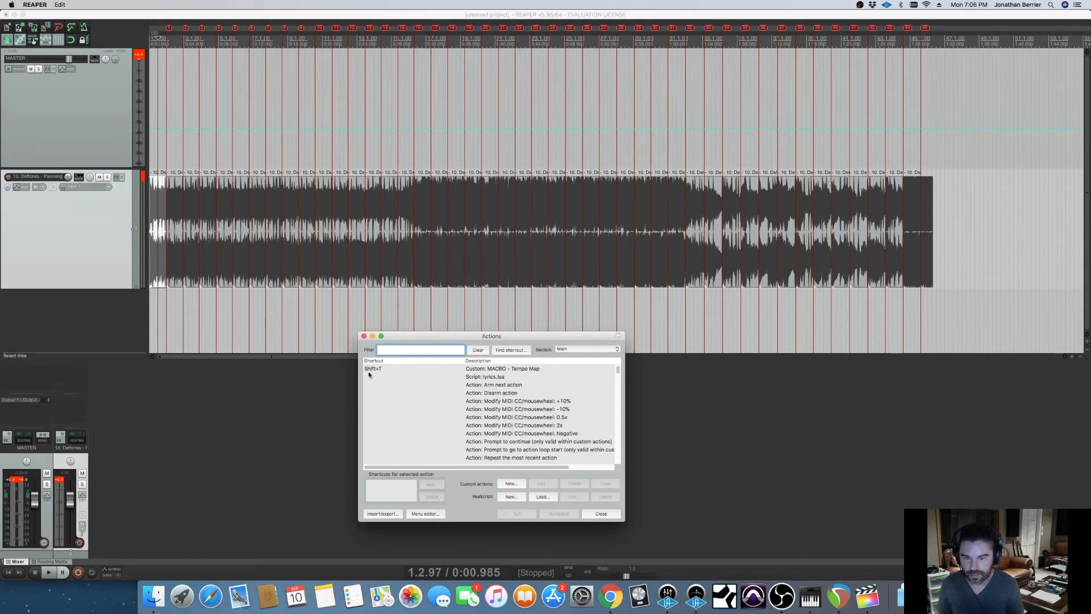
pyautogui.click(391, 368)
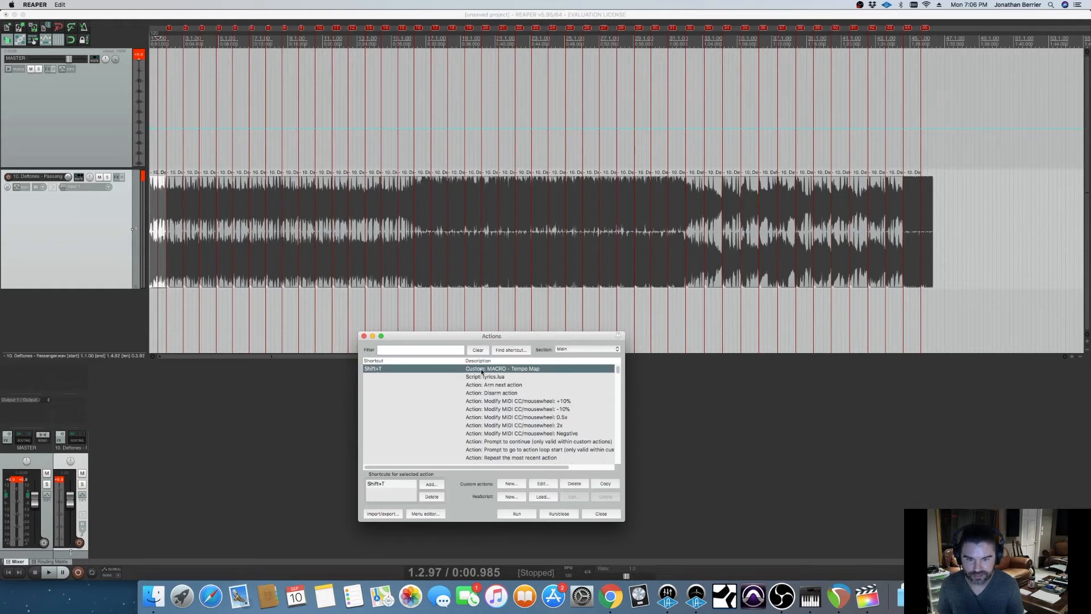
pyautogui.click(542, 485)
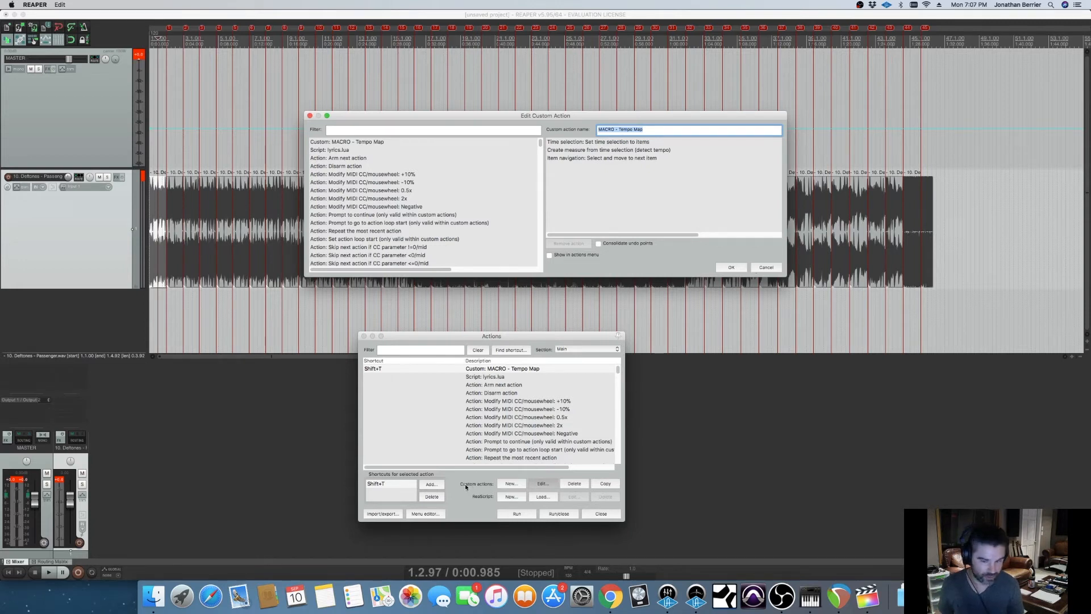
pyautogui.click(731, 267)
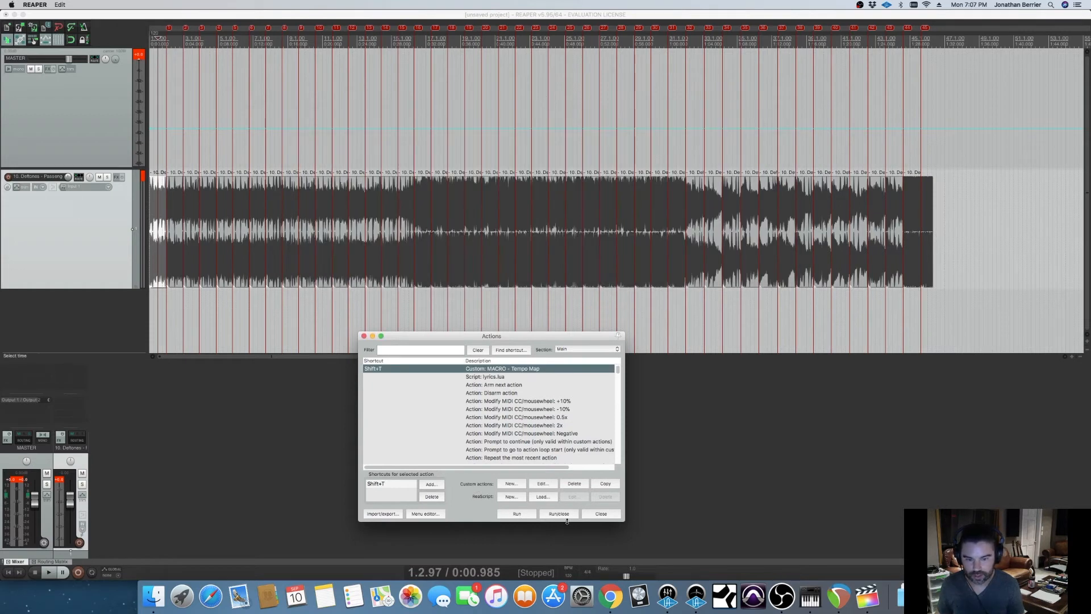
pyautogui.click(601, 514)
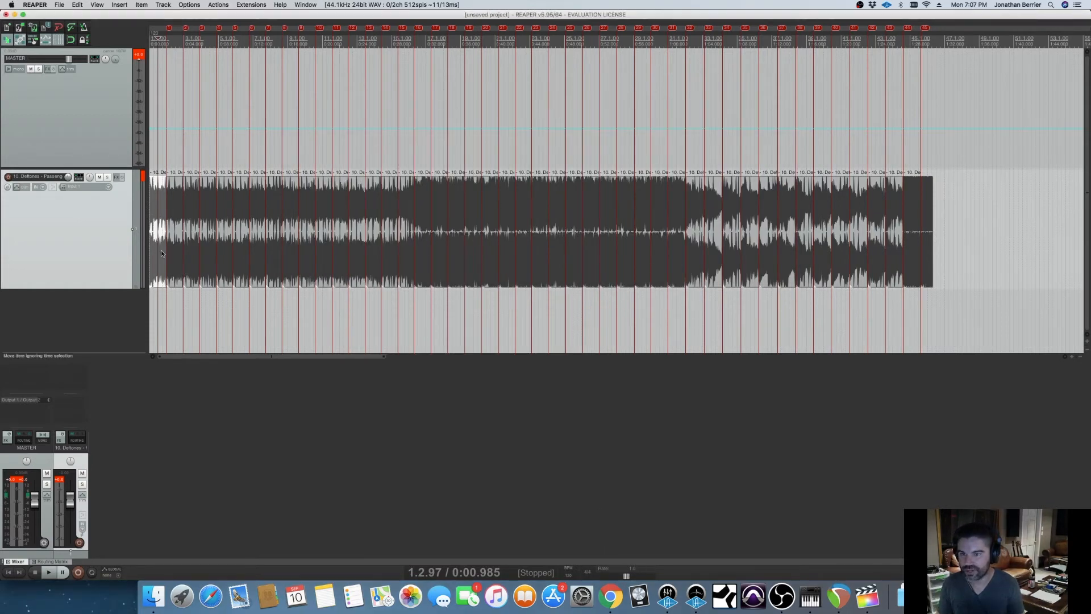
# Run the "MACRO - Tempo Map" custom action on each split item in turn, from the first measure through the one ending at about 1:29.
pyautogui.press('t')
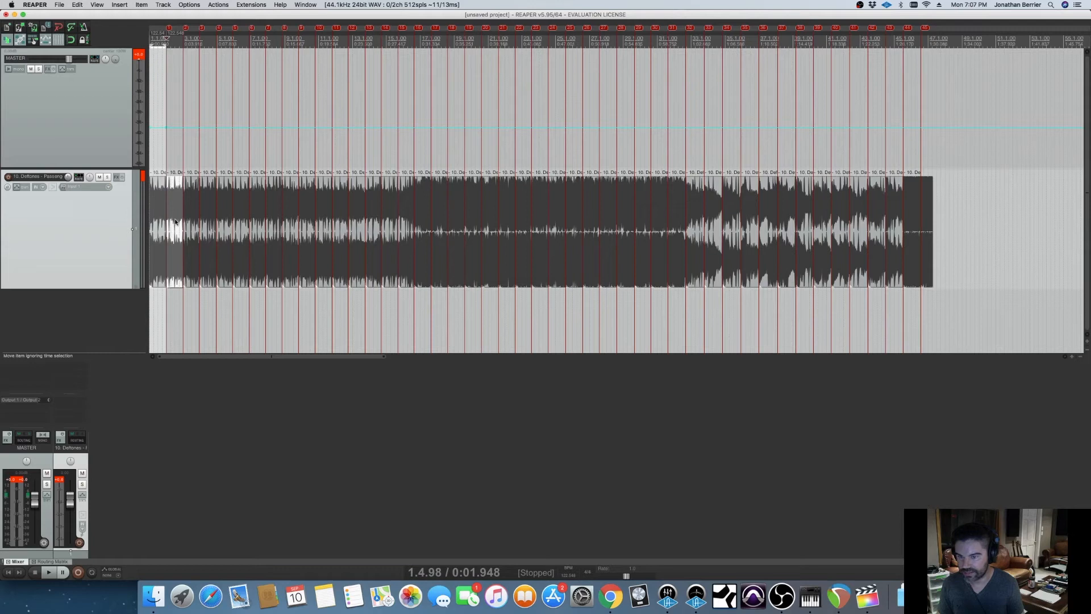
pyautogui.press('t')
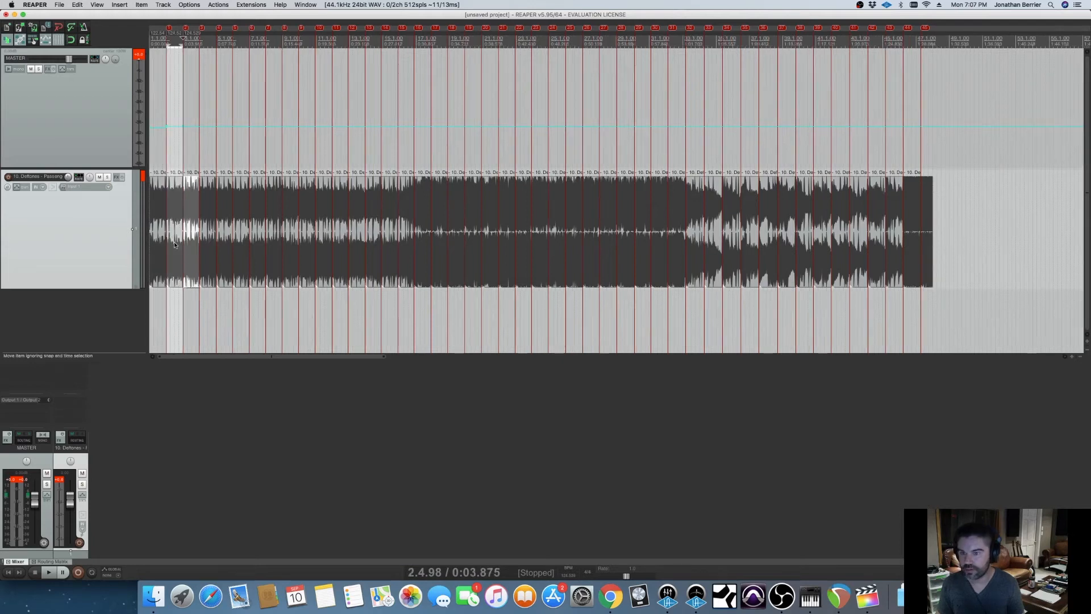
pyautogui.press('t')
pyautogui.press('t')
pyautogui.press('t')
pyautogui.press('t')
pyautogui.press('t')
pyautogui.press('t')
pyautogui.press('t')
pyautogui.press('t')
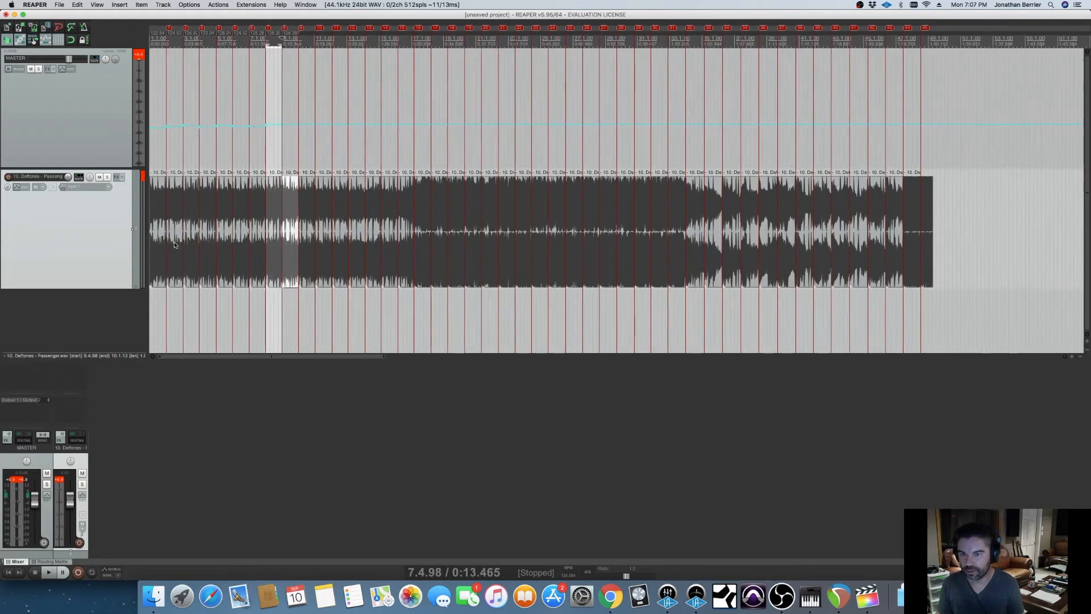
pyautogui.press('t')
pyautogui.press('t')
pyautogui.press('t')
pyautogui.press('t')
pyautogui.press('t')
pyautogui.press('t')
pyautogui.press('t')
pyautogui.press('t')
pyautogui.press('t')
pyautogui.press('t')
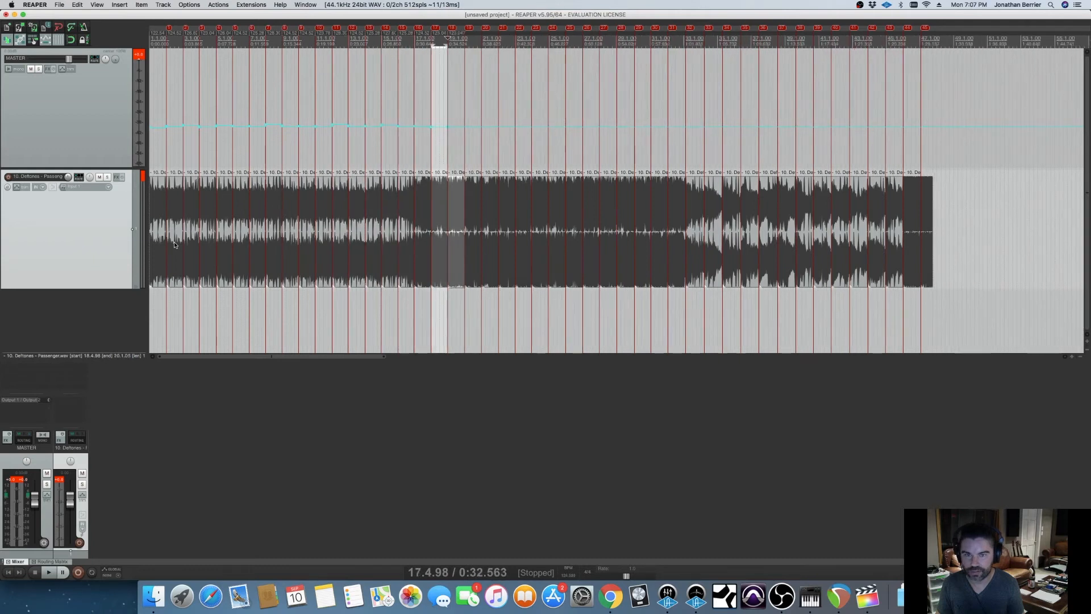
pyautogui.press('t')
pyautogui.press('t')
pyautogui.press('t')
pyautogui.press('t')
pyautogui.press('t')
pyautogui.press('t')
pyautogui.press('t')
pyautogui.press('t')
pyautogui.press('t')
pyautogui.press('t')
pyautogui.press('t')
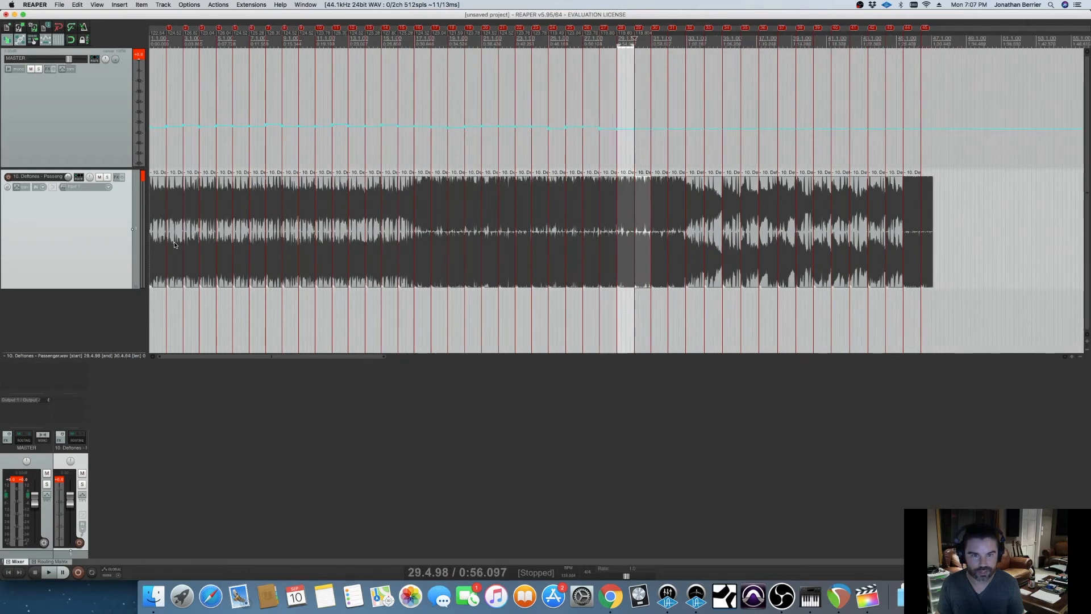
pyautogui.press('t')
pyautogui.press('t')
pyautogui.press('t')
pyautogui.press('t')
pyautogui.press('t')
pyautogui.press('t')
pyautogui.press('t')
pyautogui.press('t')
pyautogui.press('t')
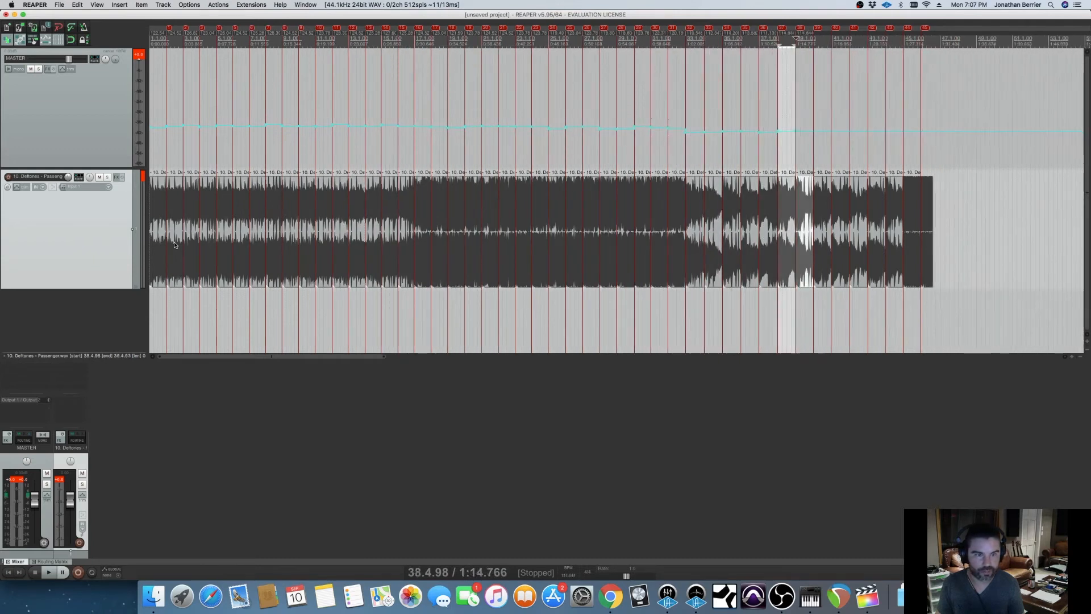
pyautogui.press('t')
pyautogui.press('t')
pyautogui.press('t')
pyautogui.press('t')
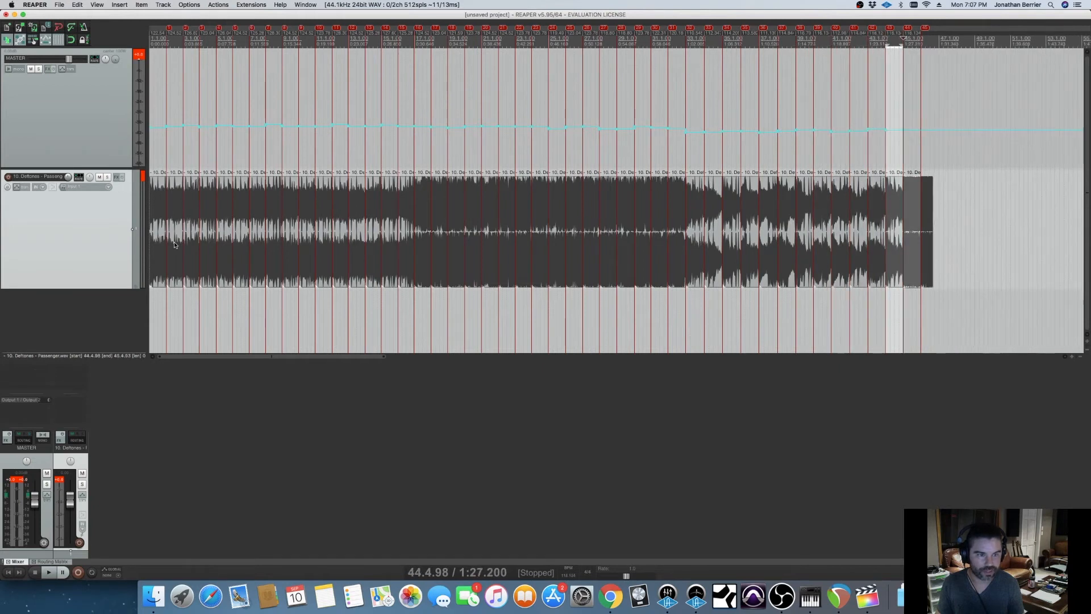
pyautogui.press('t')
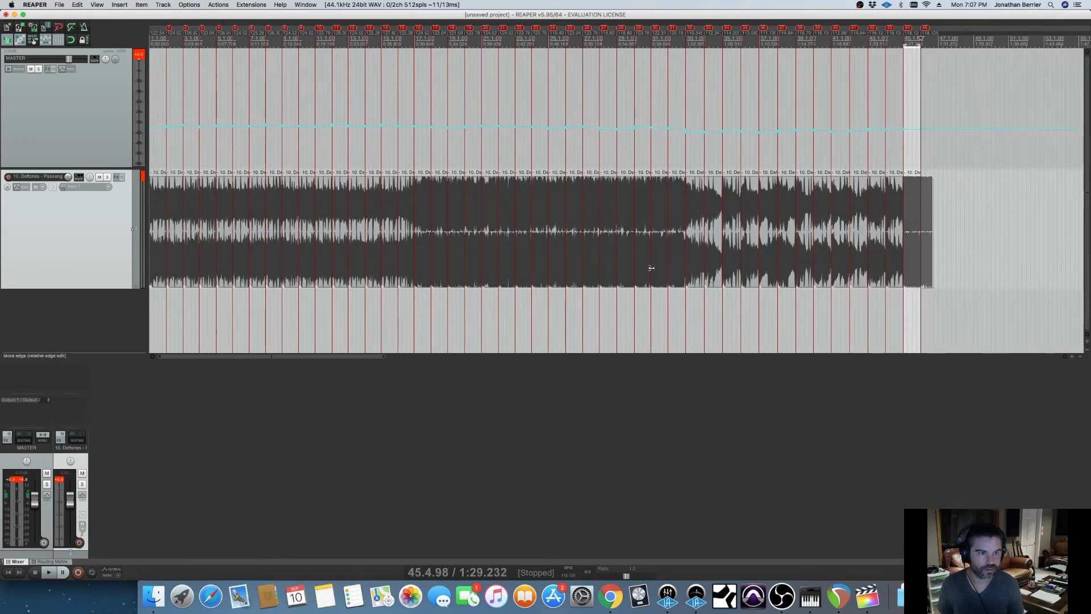
# Remove the short leftover piece of the song after the last marker.
pyautogui.click(929, 274)
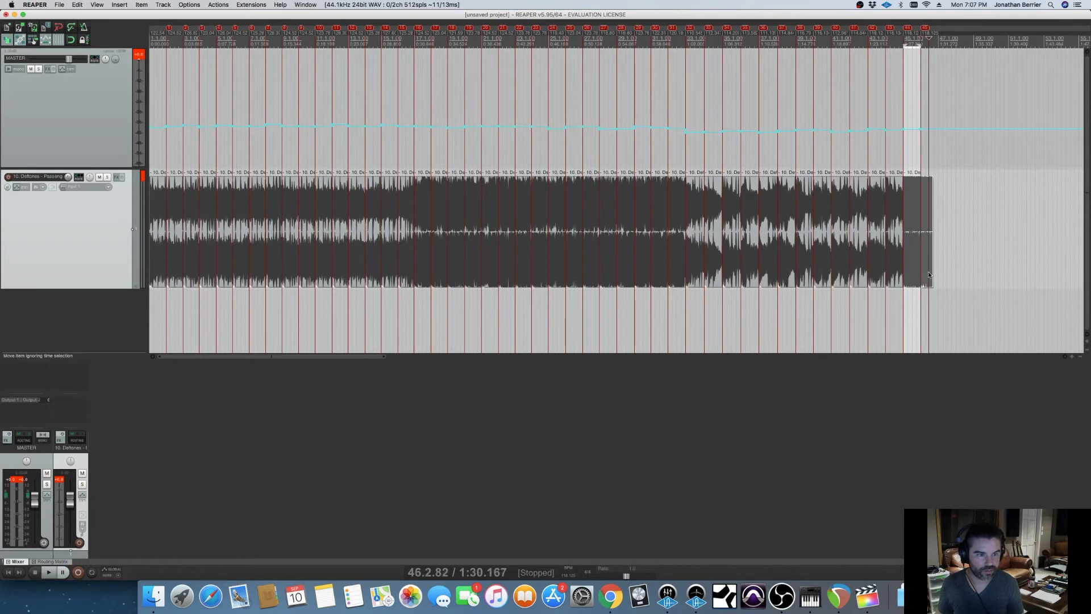
pyautogui.moveTo(930, 277); pyautogui.dragTo(921, 277)
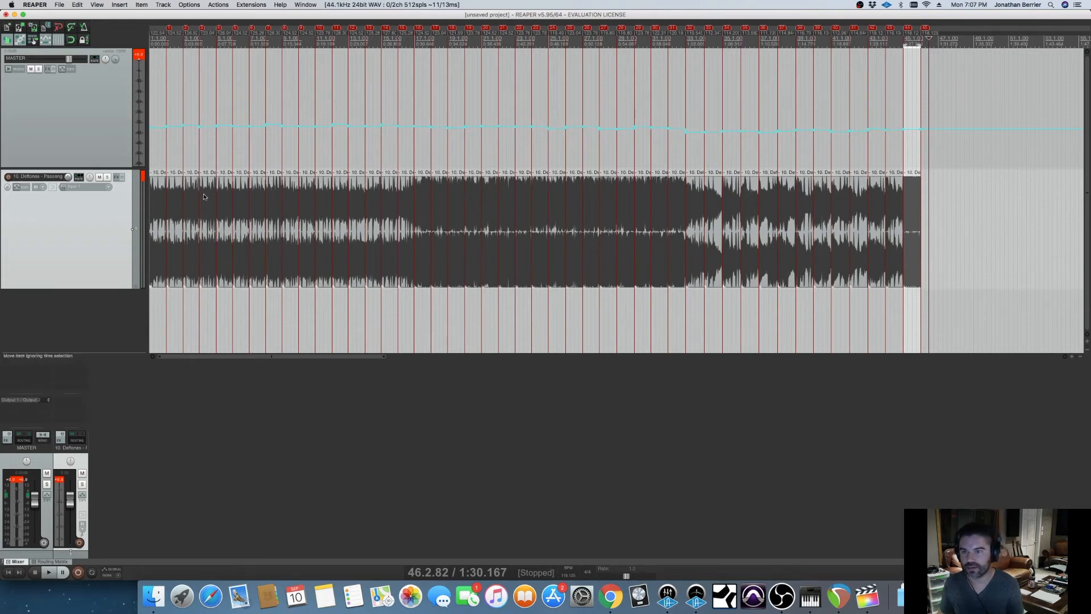
# Delete all project markers, M1 through M45, using the Region/Marker Manager.
pyautogui.click(97, 4)
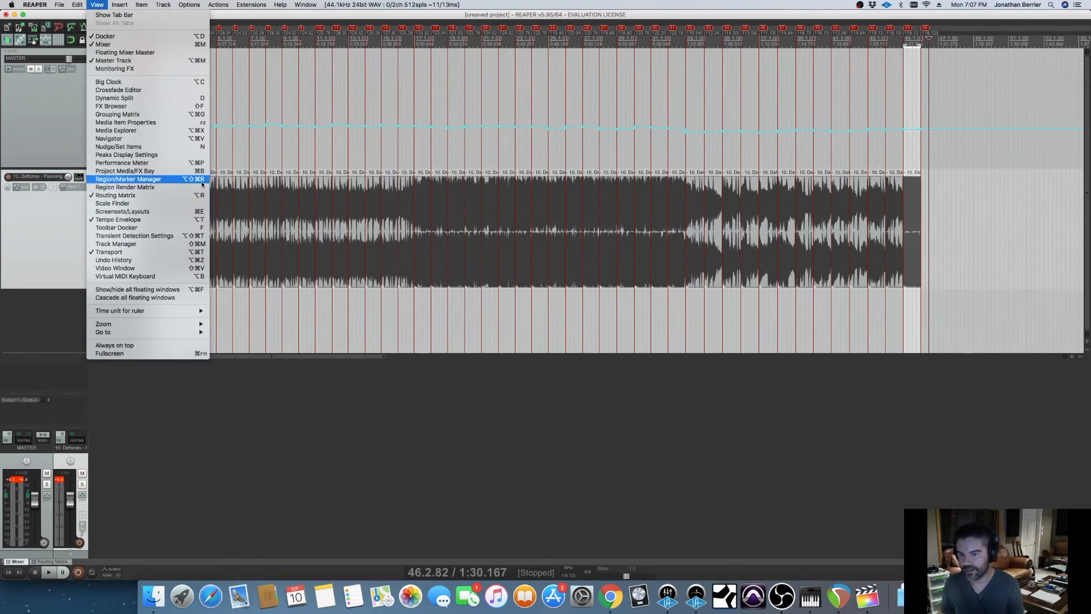
pyautogui.click(136, 180)
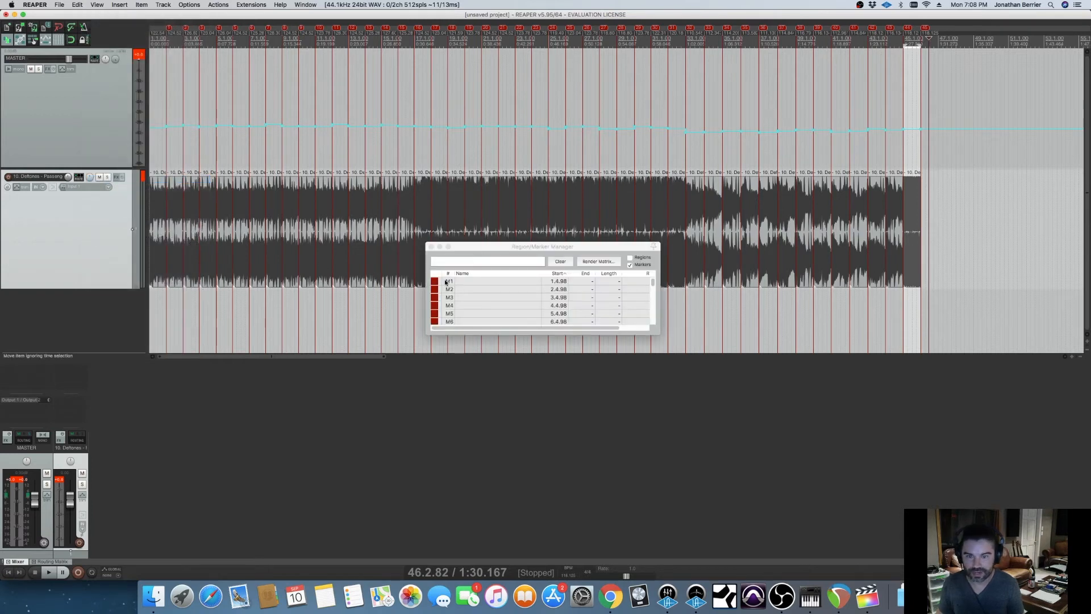
pyautogui.click(447, 282)
pyautogui.scroll(-10, 461, 295)
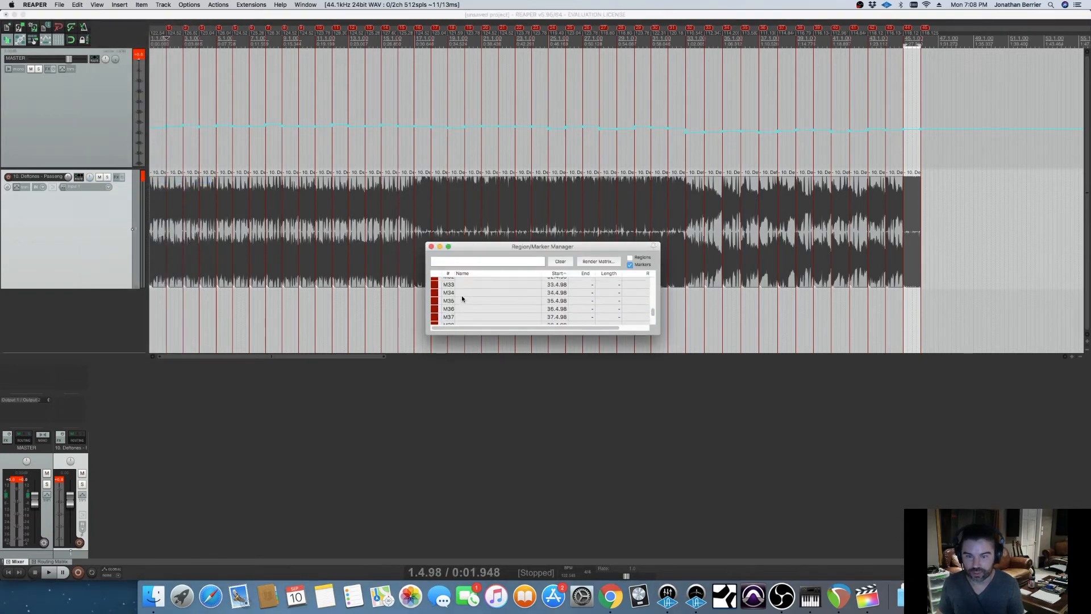
pyautogui.scroll(-3, 462, 298)
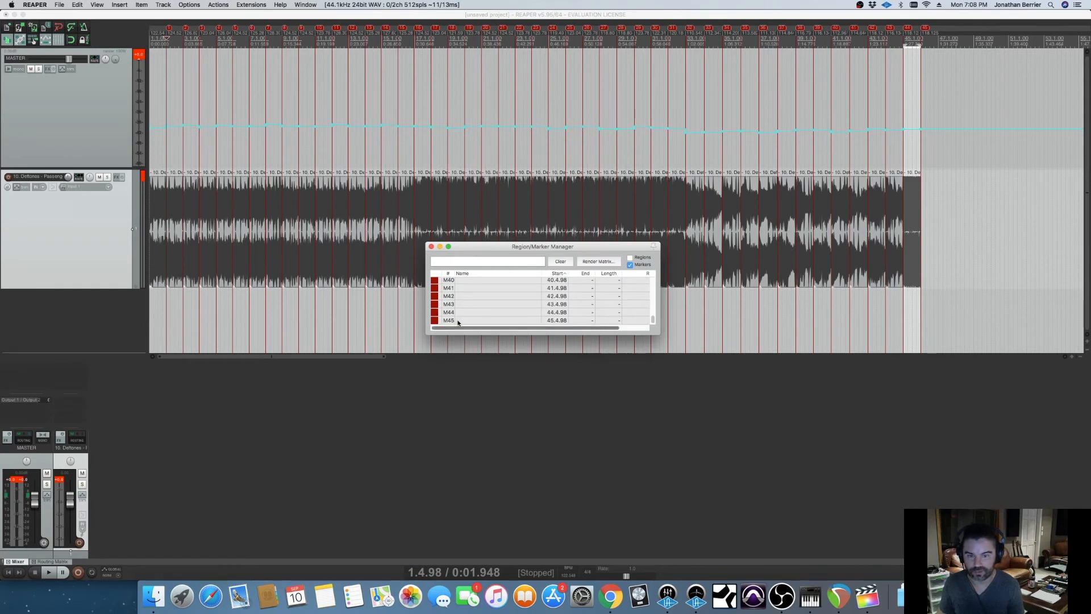
pyautogui.keyDown('shift'); pyautogui.click(458, 322); pyautogui.keyUp('shift')
pyautogui.press('Delete')
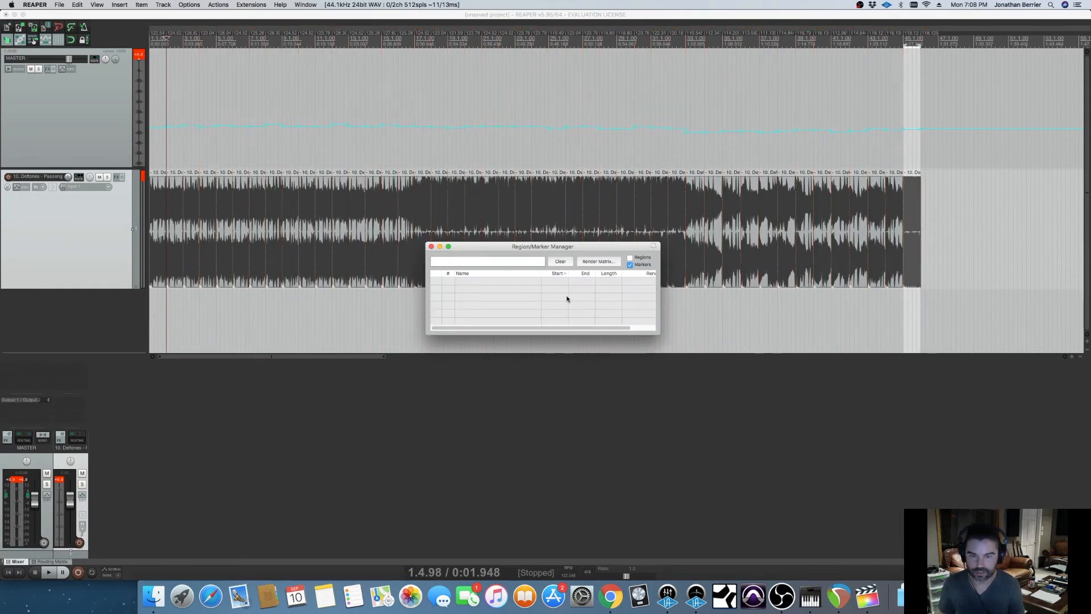
pyautogui.click(431, 247)
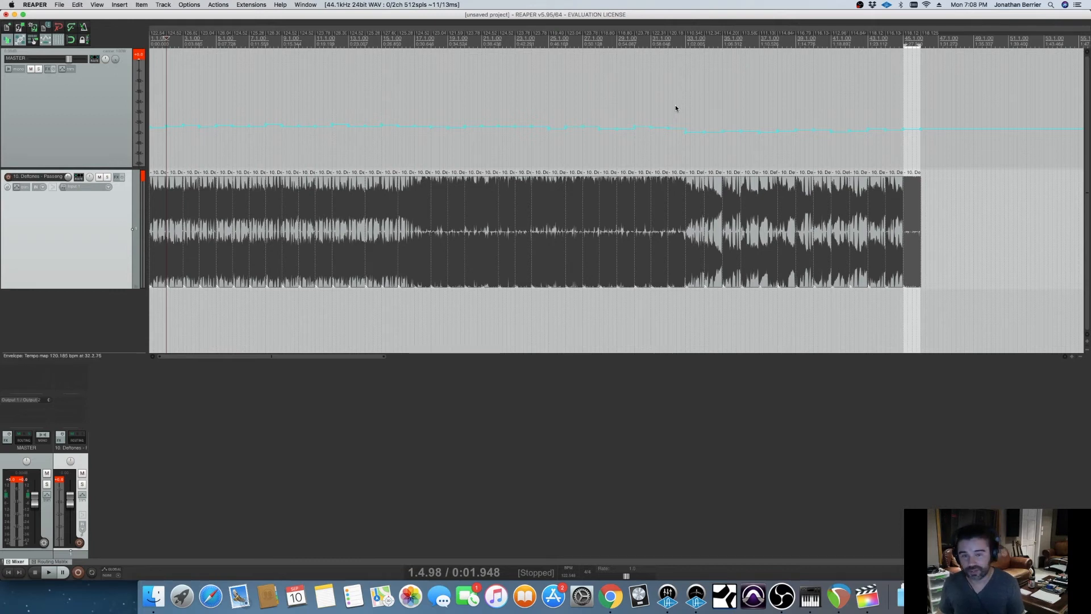
# Insert a new track below the song track and name it CLICK.
pyautogui.rightClick(106, 315)
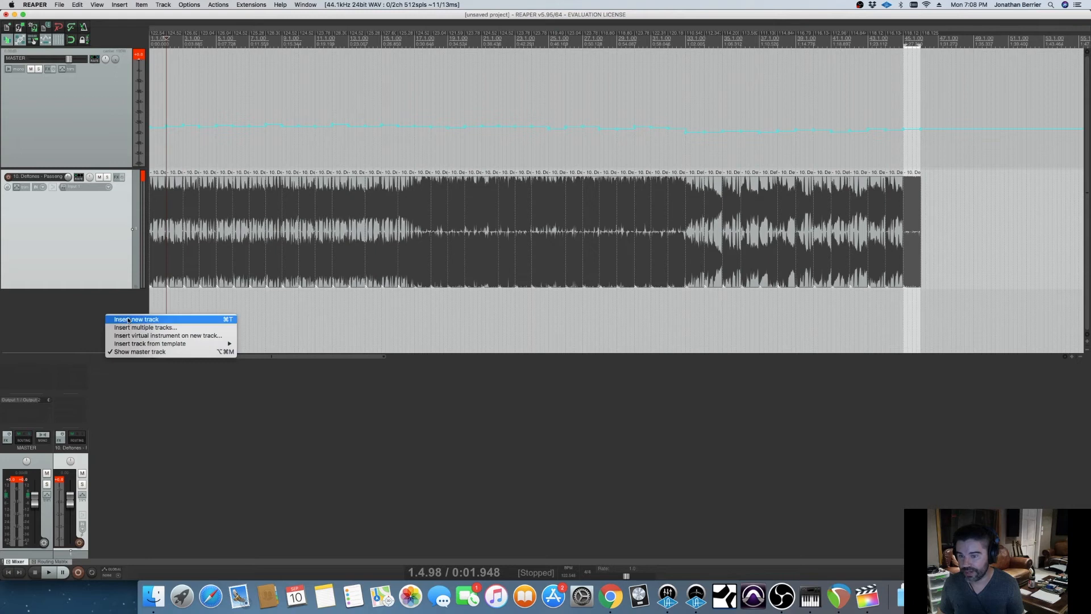
pyautogui.click(128, 319)
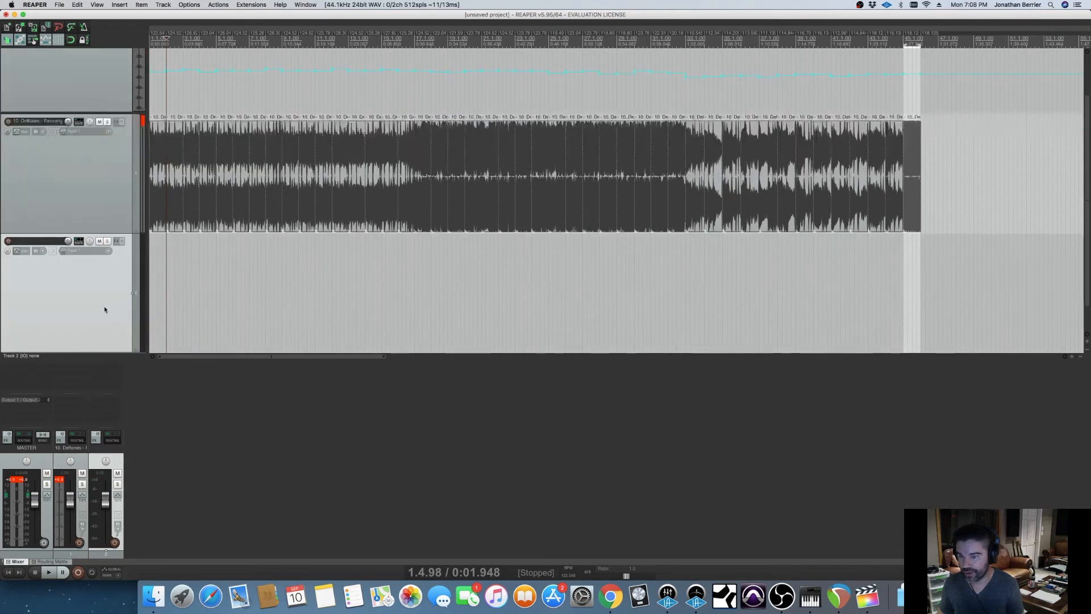
pyautogui.doubleClick(25, 242)
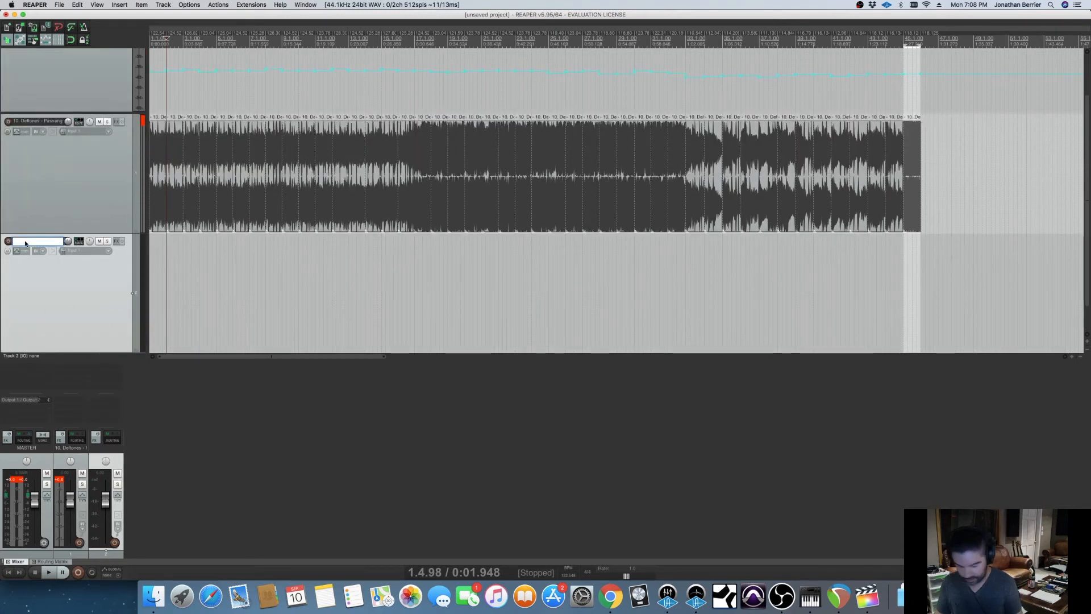
pyautogui.write('CLICK')
pyautogui.press('Return')
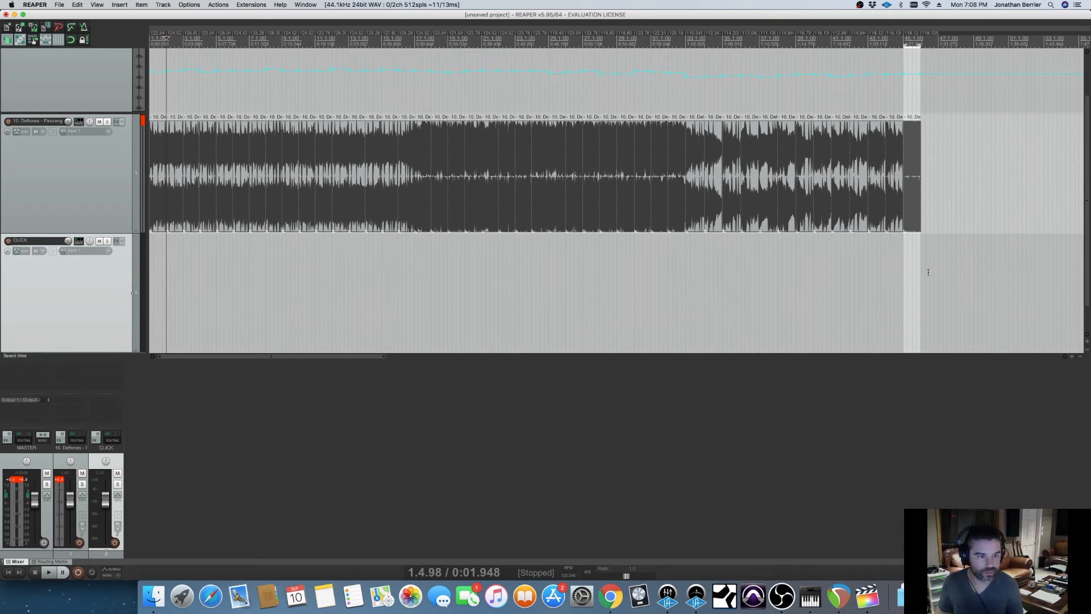
# Make a time selection spanning the whole song and insert a click source on the CLICK track.
pyautogui.moveTo(925, 274); pyautogui.dragTo(150, 291)
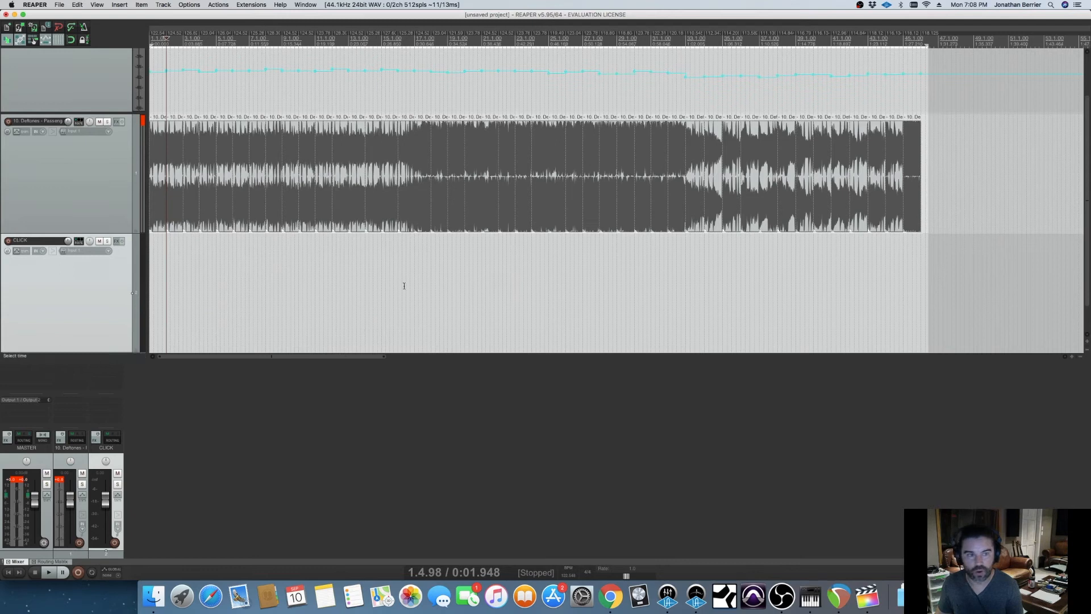
pyautogui.click(119, 5)
pyautogui.click(162, 64)
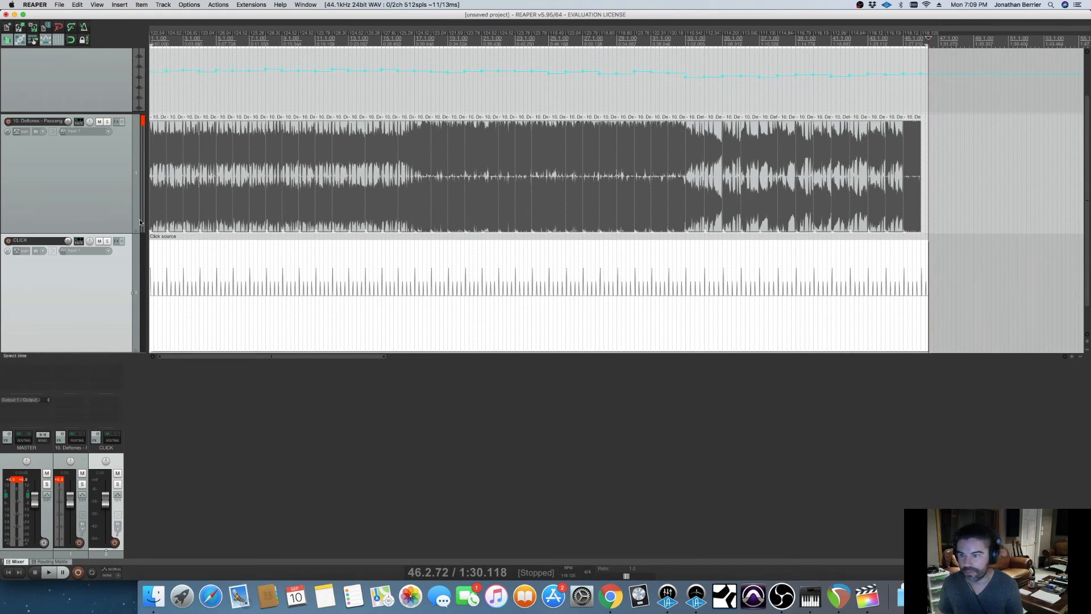
# Lower the song track's volume and play from measure 3 to check the click against the song.
pyautogui.moveTo(74, 498); pyautogui.dragTo(69, 513)
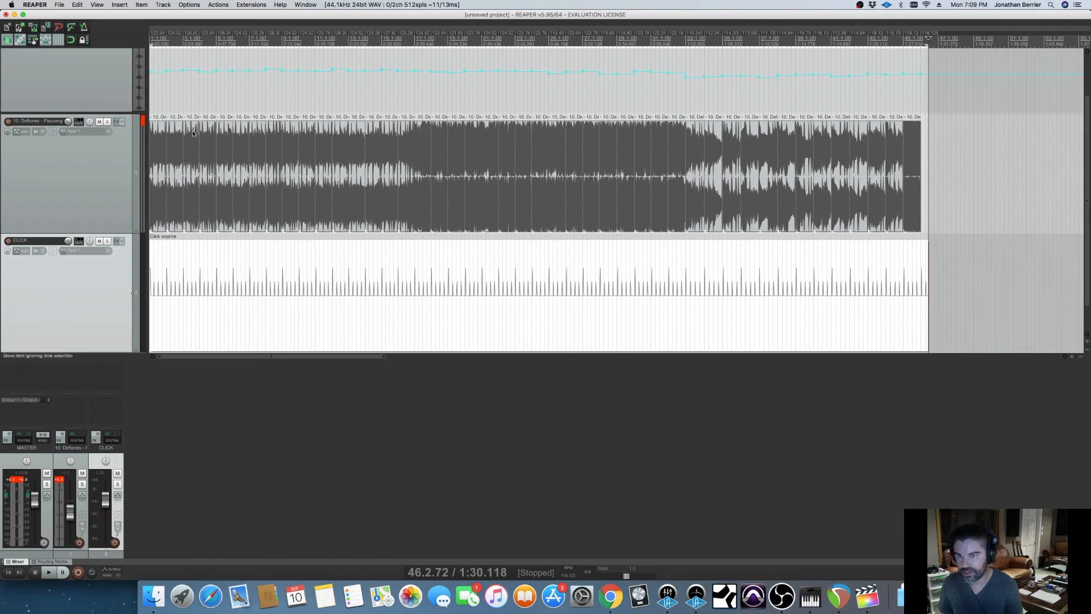
pyautogui.click(183, 39)
pyautogui.press('space')
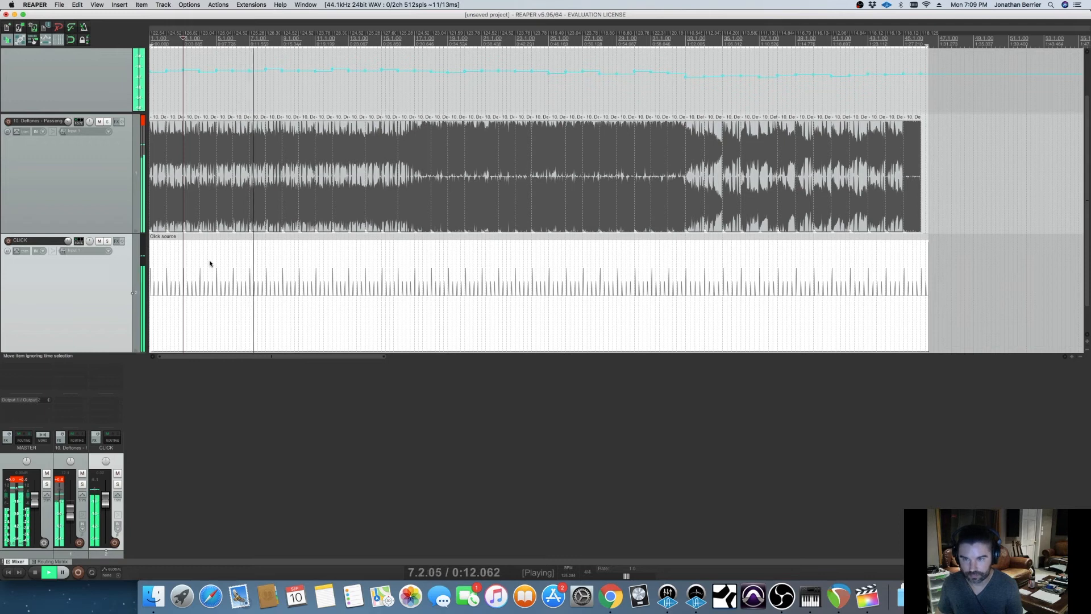
pyautogui.press('space')
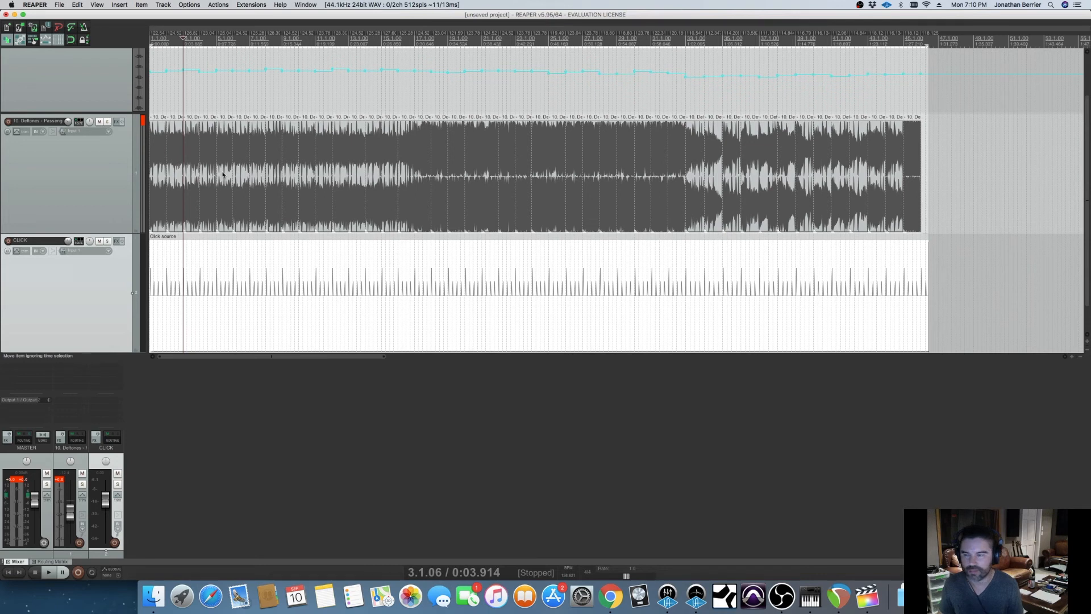
# Set the project timebase for items, envelopes and markers to Beats (position, length, rate).
pyautogui.click(60, 6)
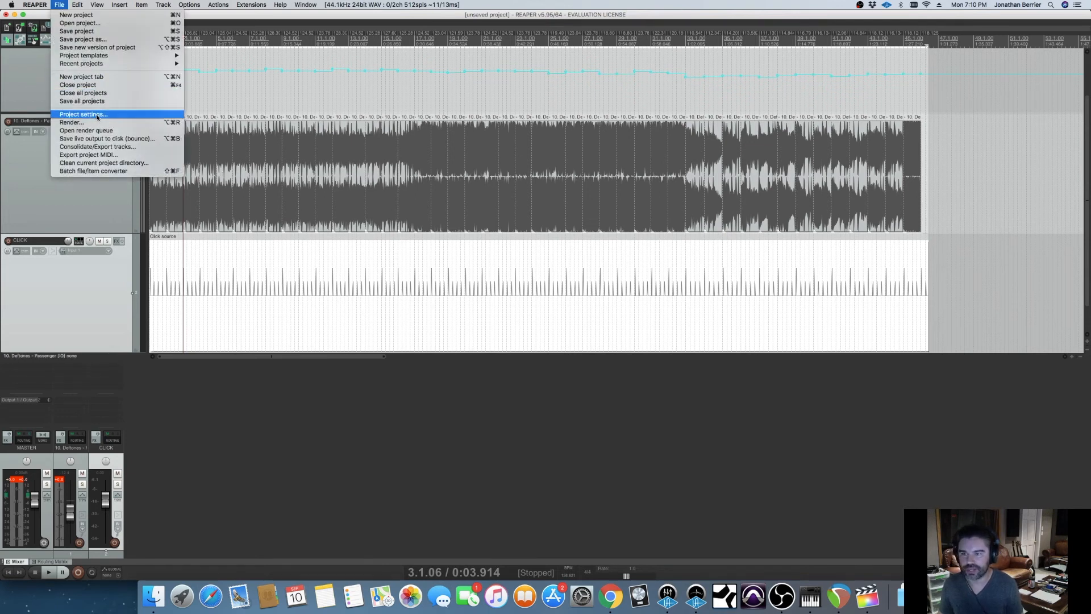
pyautogui.click(97, 116)
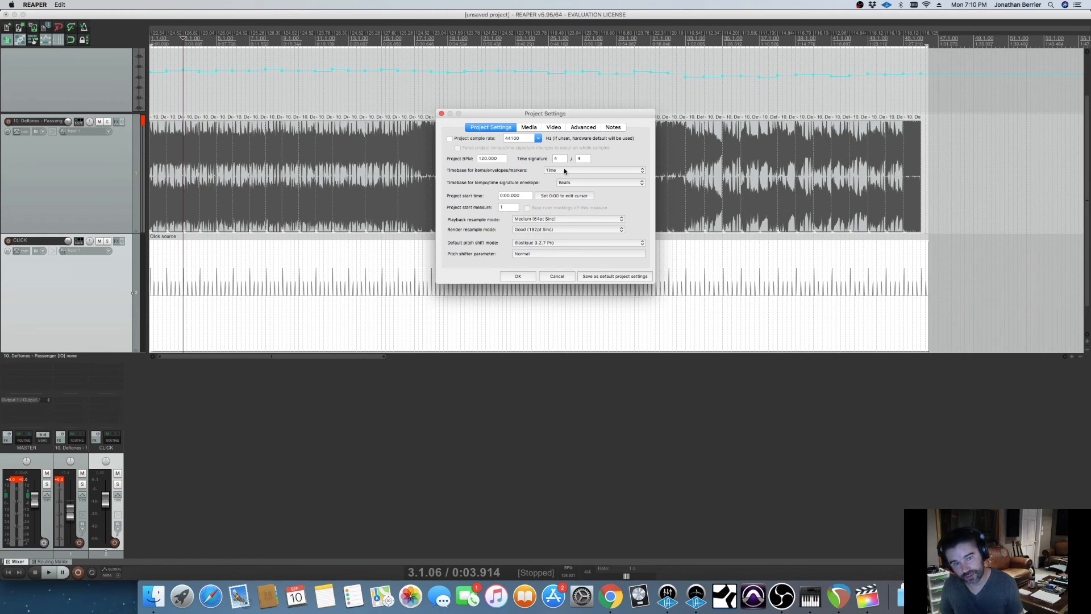
pyautogui.click(564, 170)
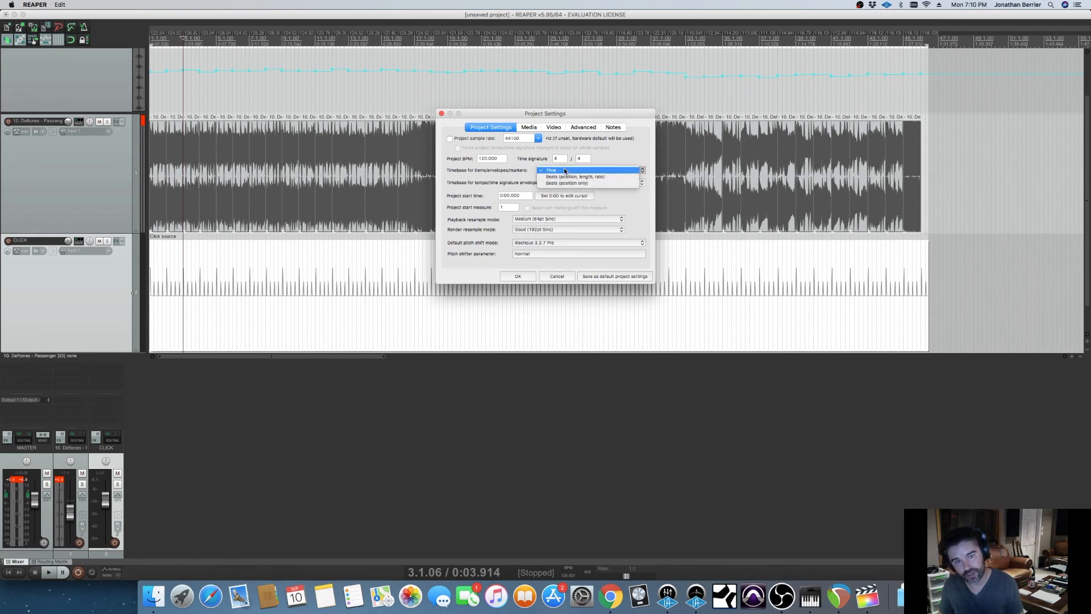
pyautogui.click(603, 177)
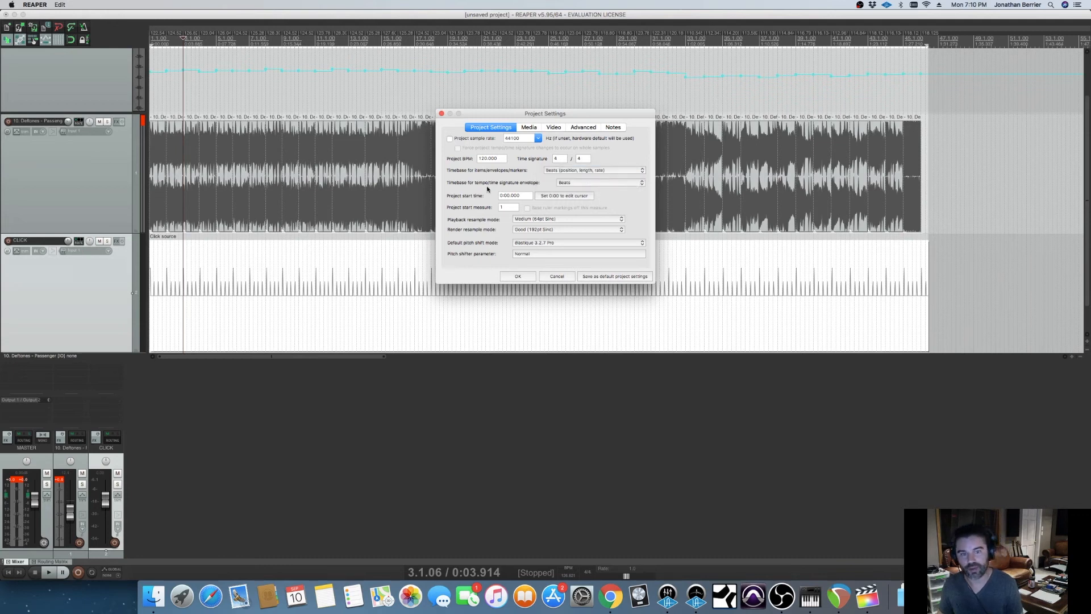
pyautogui.click(519, 277)
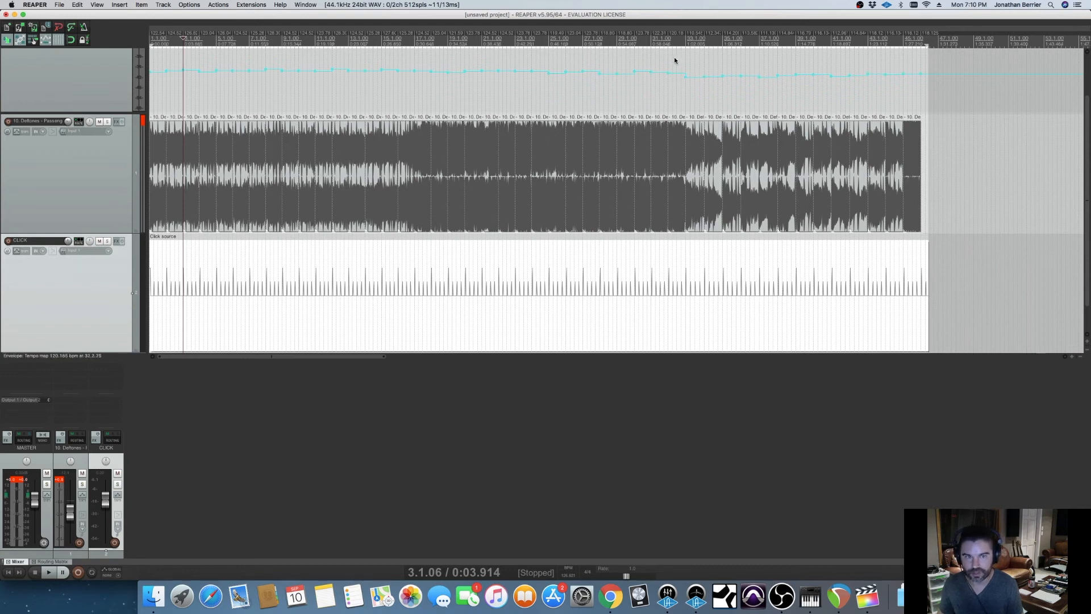
# Delete the tempo envelope points between the first point at measure 1 and the tempo drop at measure 33.
pyautogui.moveTo(674, 61); pyautogui.dragTo(149, 92)
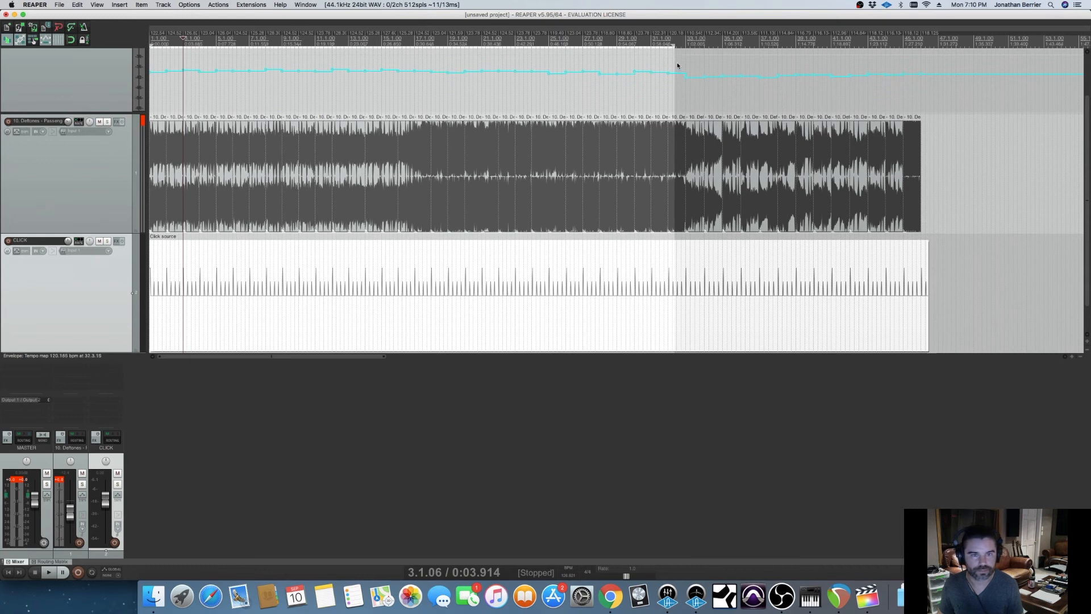
pyautogui.moveTo(677, 64); pyautogui.dragTo(155, 88)
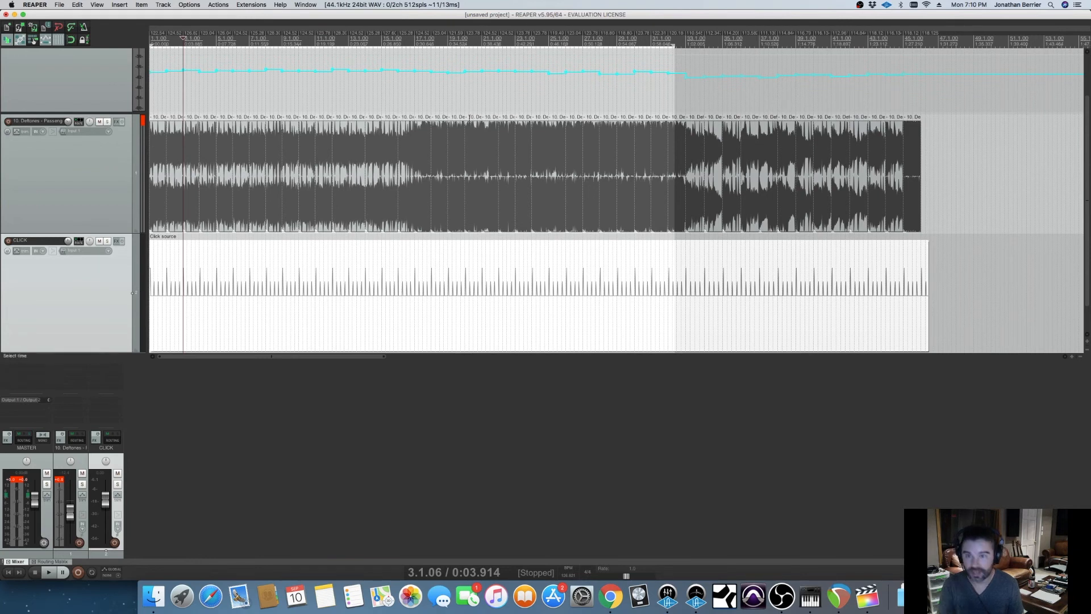
pyautogui.press('Delete')
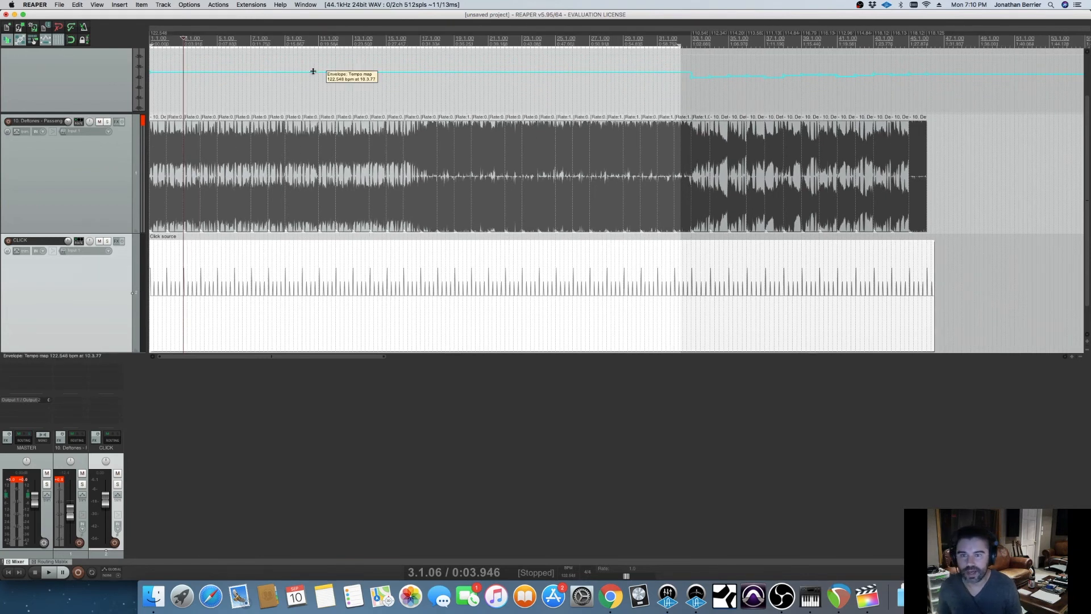
# Set the tempo at the project start, measure 1, to 122 BPM.
pyautogui.moveTo(313, 71); pyautogui.dragTo(313, 72)
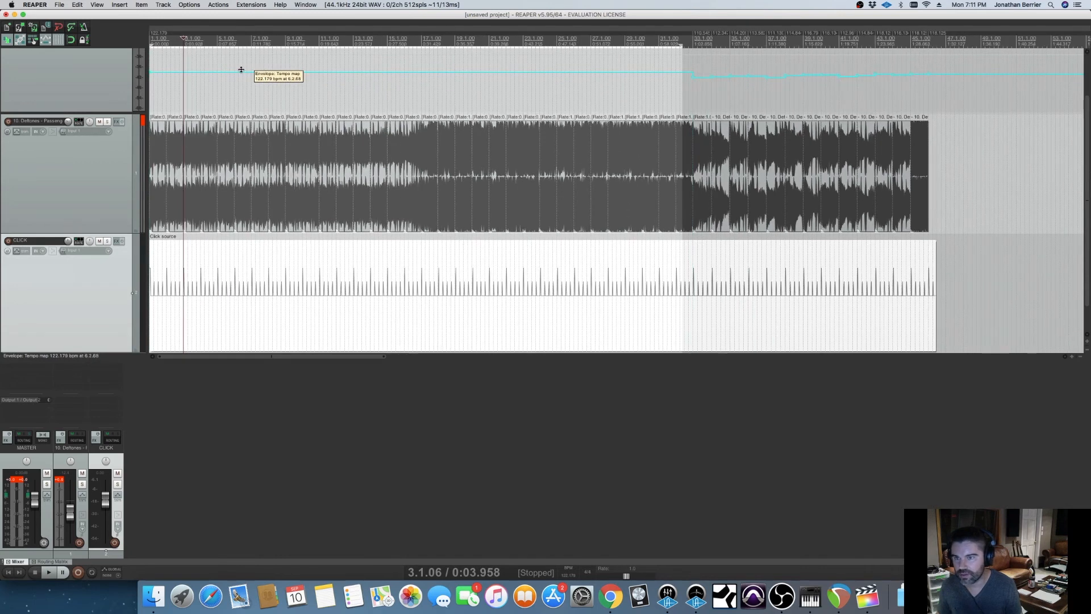
pyautogui.press('Home')
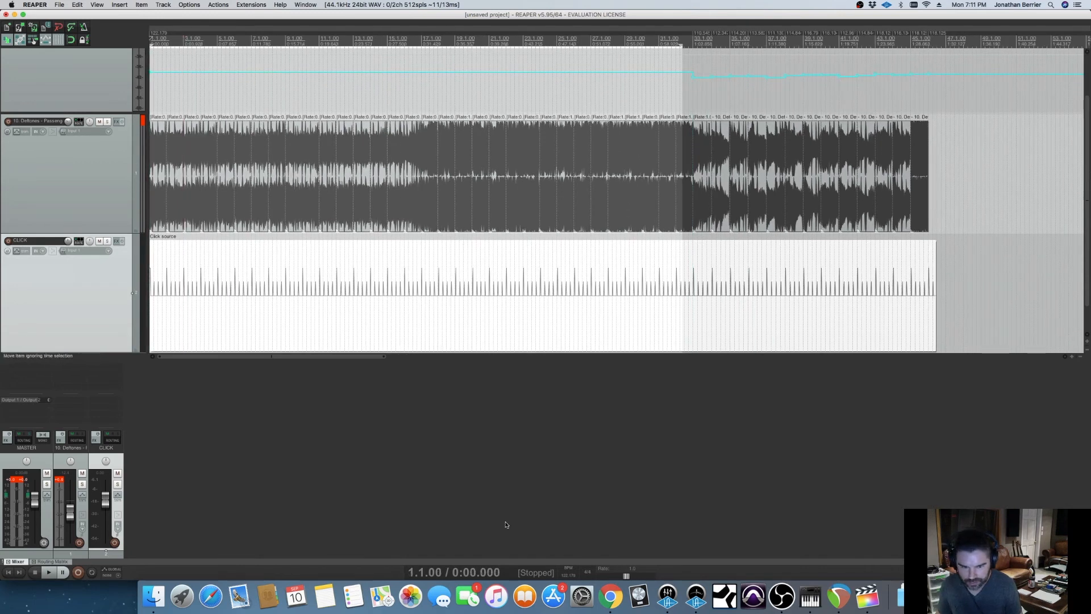
pyautogui.doubleClick(571, 576)
pyautogui.write('122')
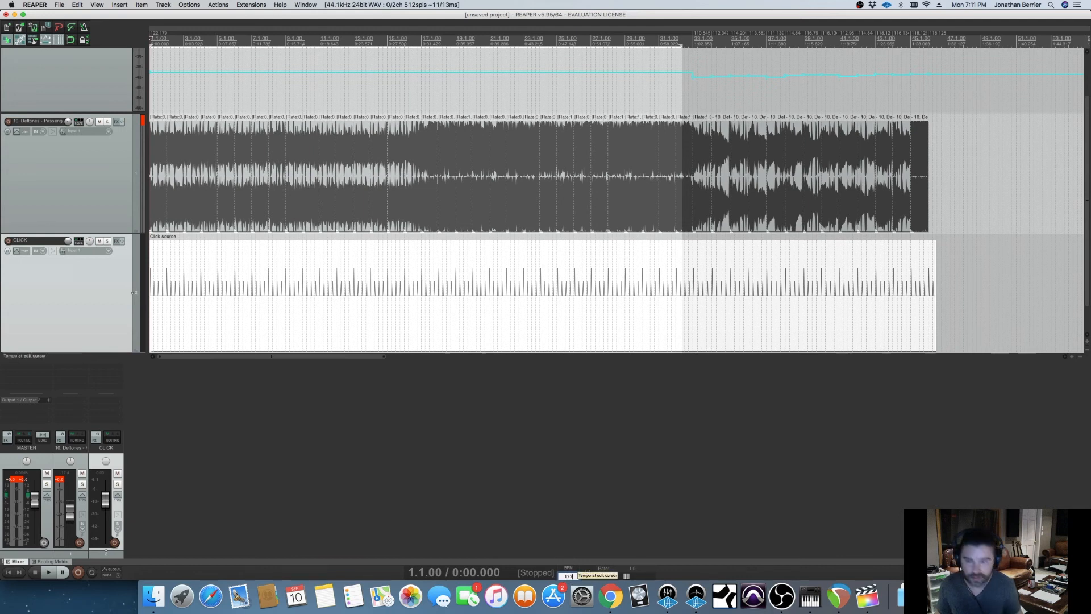
pyautogui.press('Return')
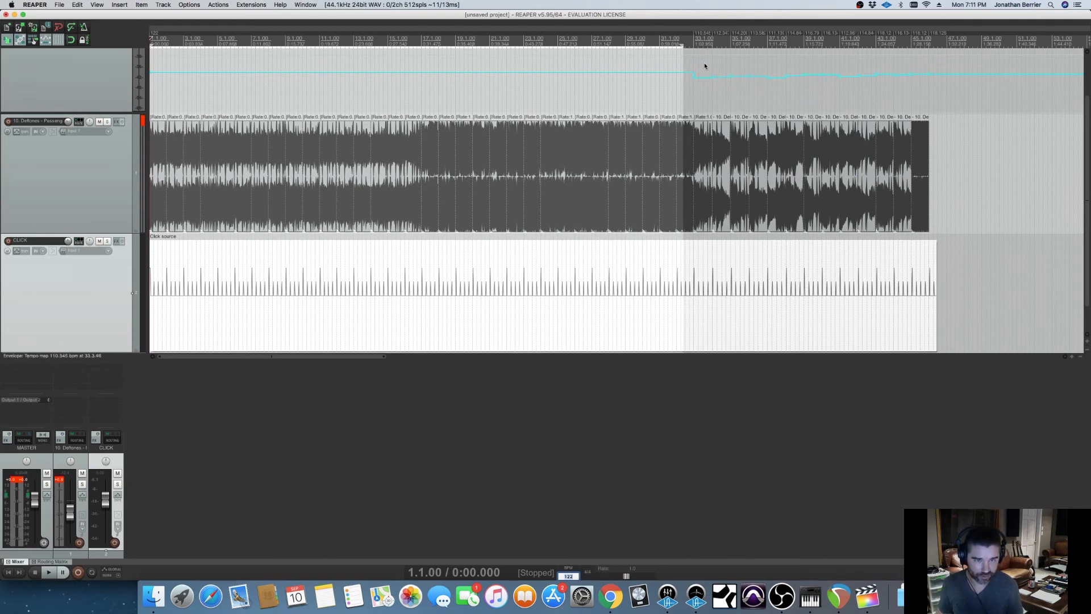
# Delete the tempo points between measures 33 and 45, and set the tempo at measure 33 to 114 BPM.
pyautogui.moveTo(703, 62); pyautogui.dragTo(905, 93)
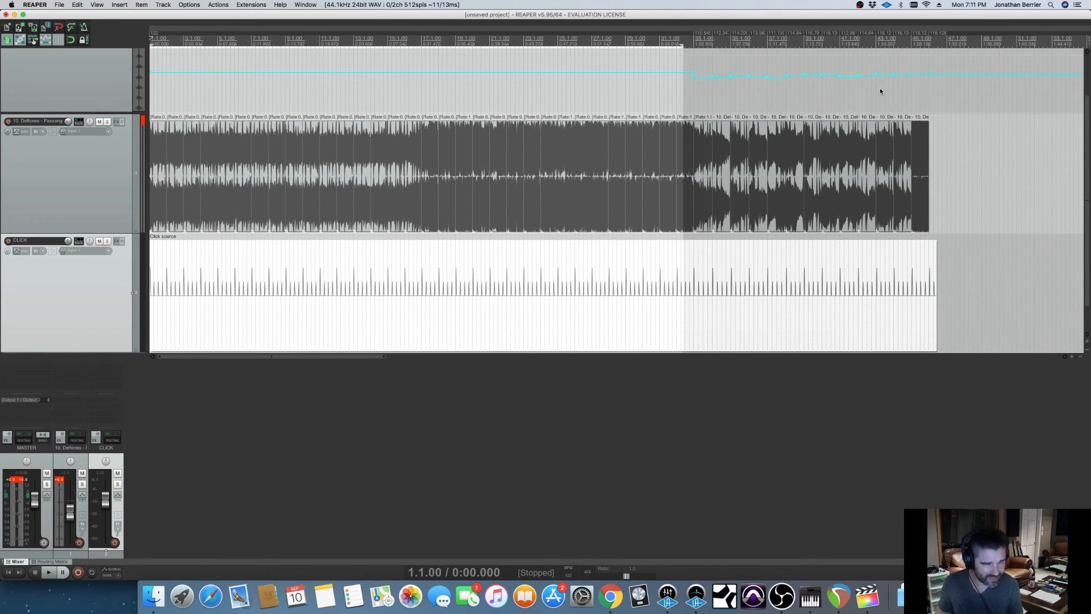
pyautogui.press('Delete')
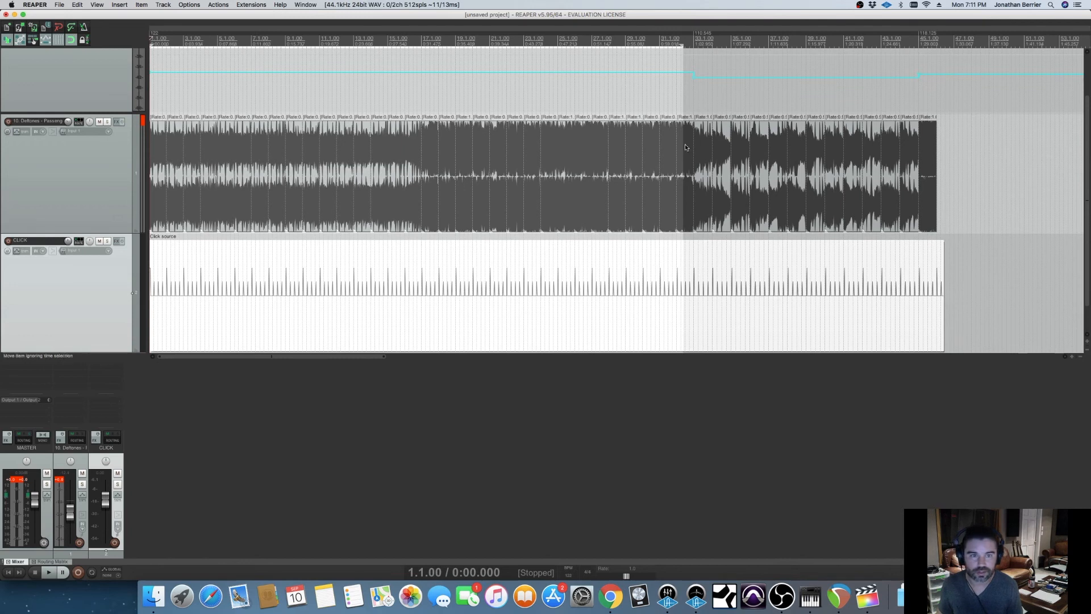
pyautogui.scroll(2, 698, 150)
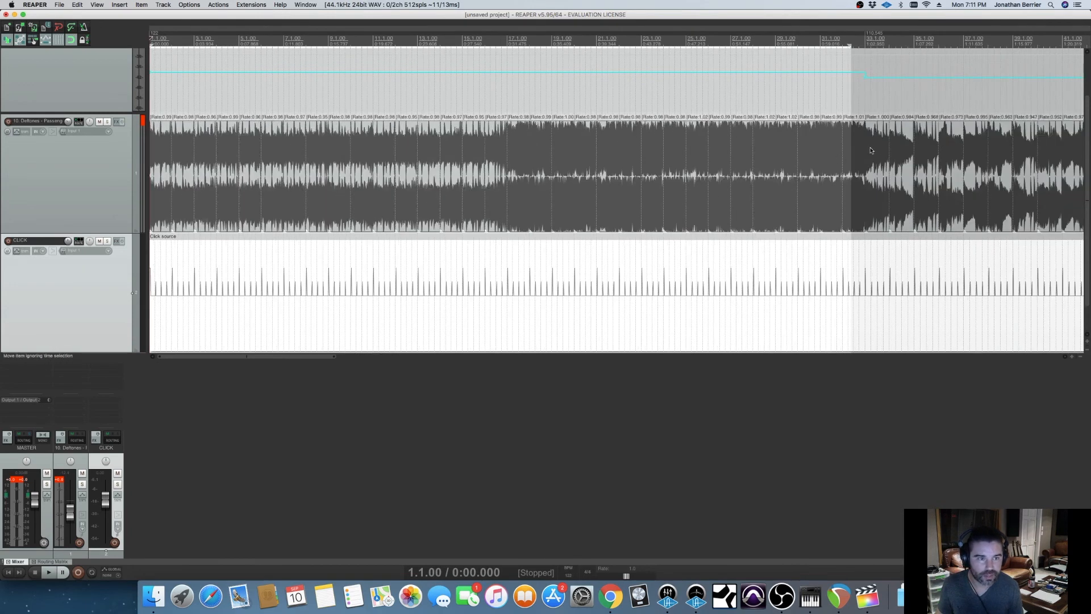
pyautogui.click(869, 150)
pyautogui.scroll(4, 866, 151)
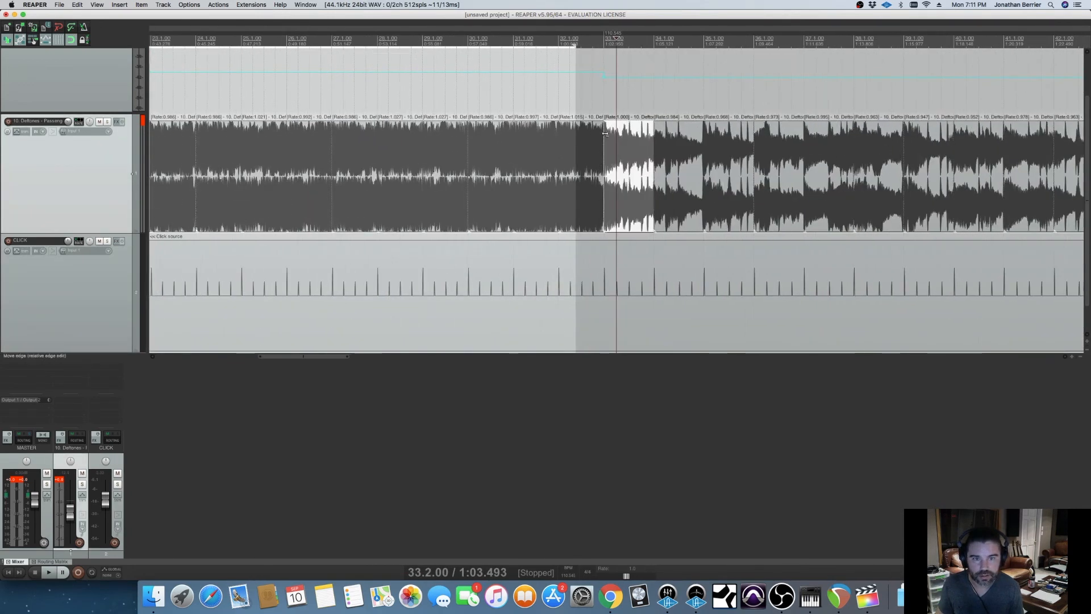
pyautogui.scroll(2, 600, 153)
pyautogui.click(563, 103)
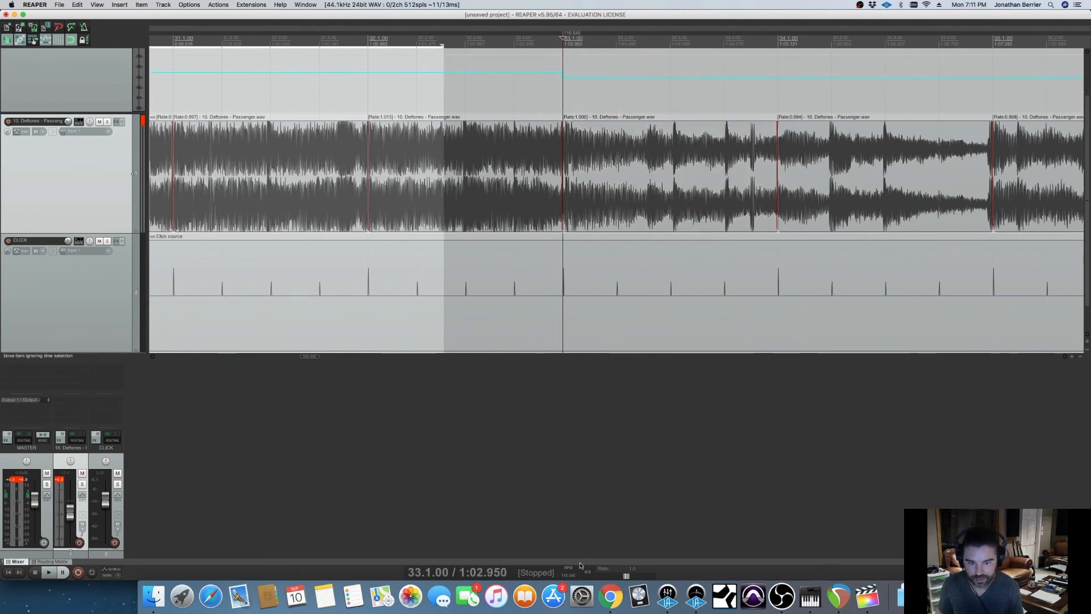
pyautogui.click(569, 576)
pyautogui.write('114')
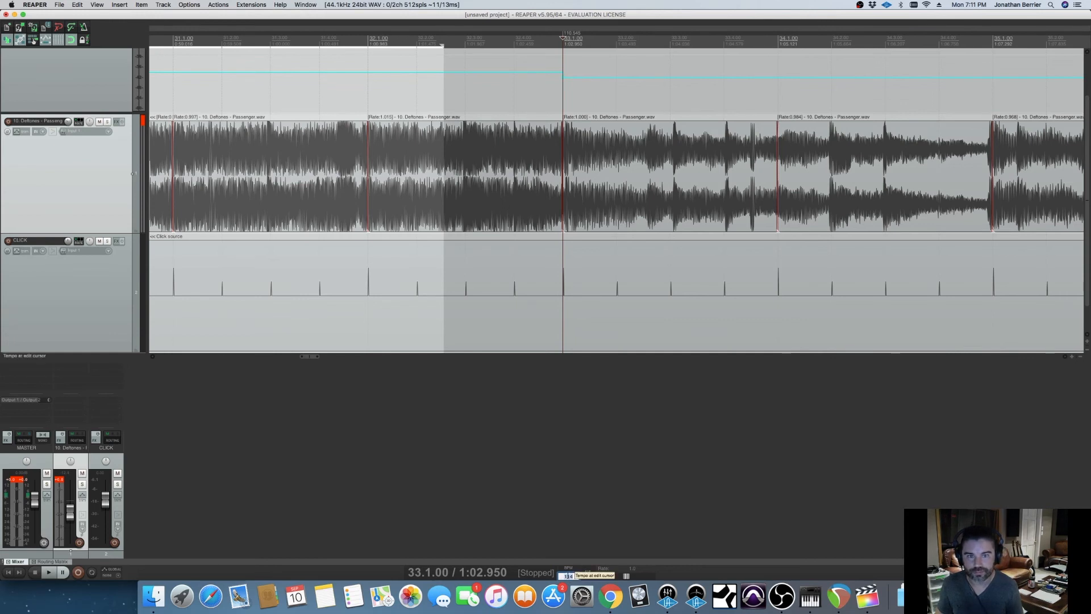
pyautogui.press('Return')
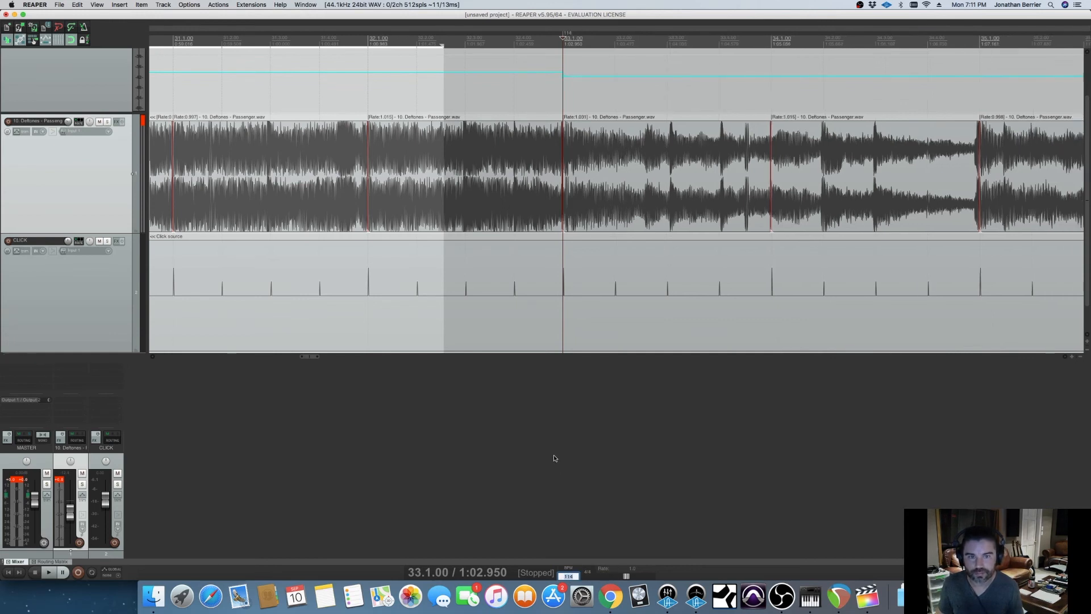
# Set the tempo at measure 45 to 122 BPM.
pyautogui.scroll(-8, 647, 197)
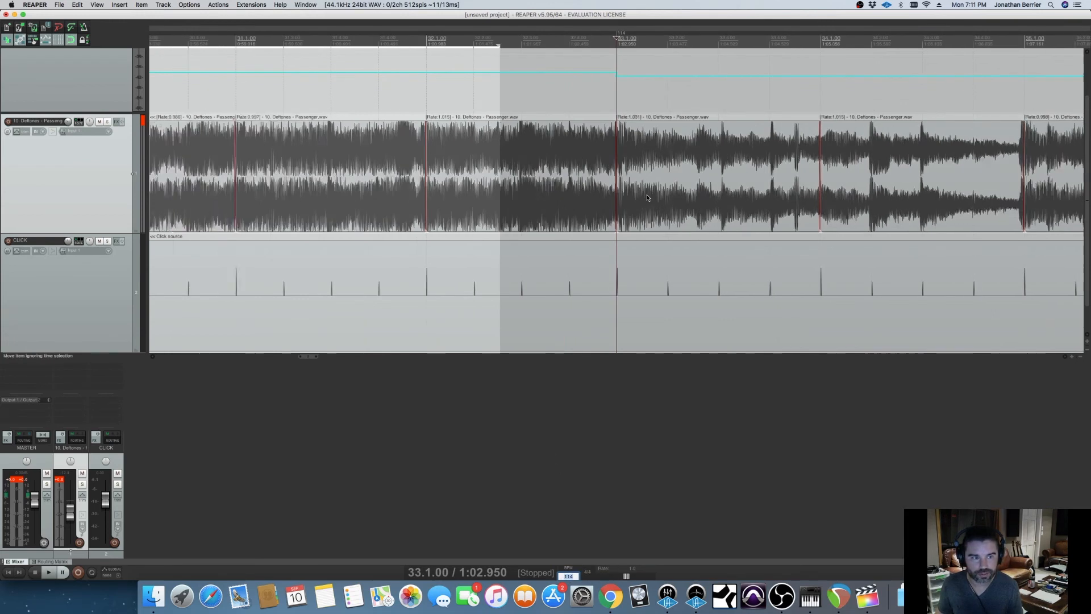
pyautogui.scroll(-6, 647, 198)
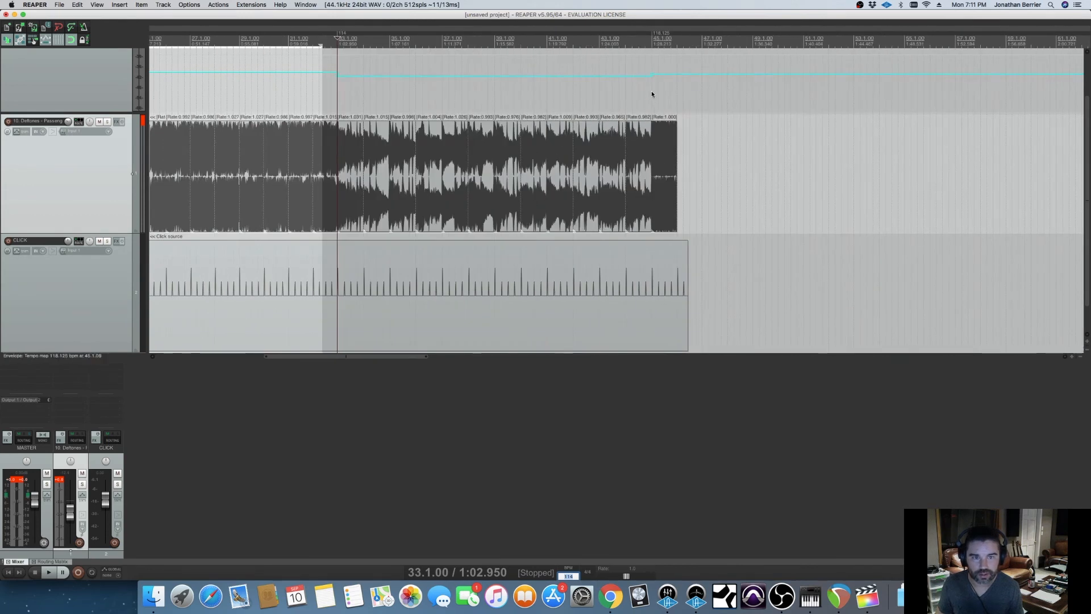
pyautogui.click(652, 91)
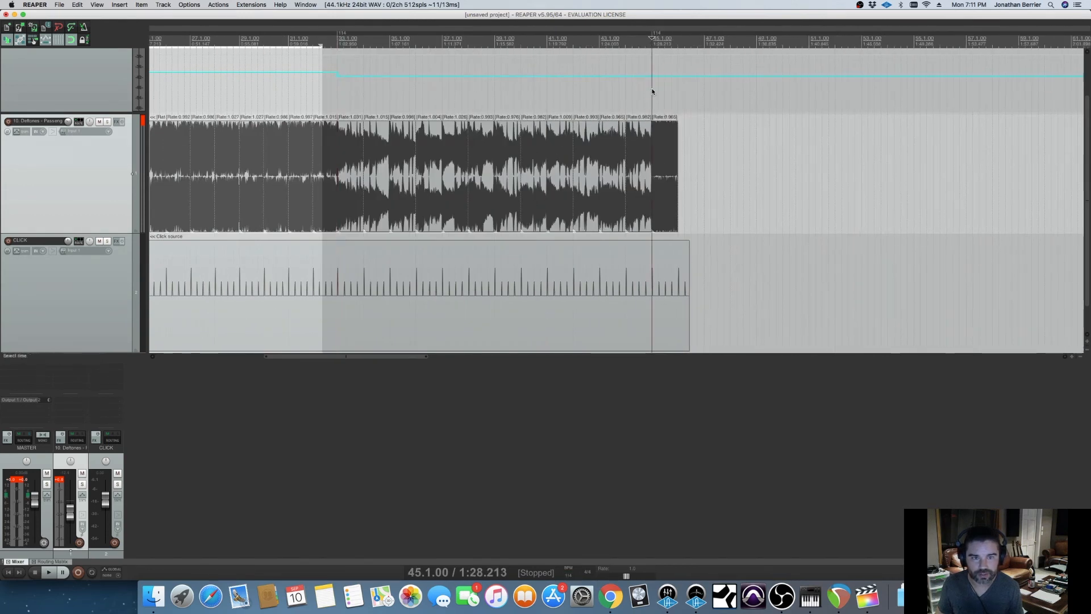
pyautogui.click(568, 576)
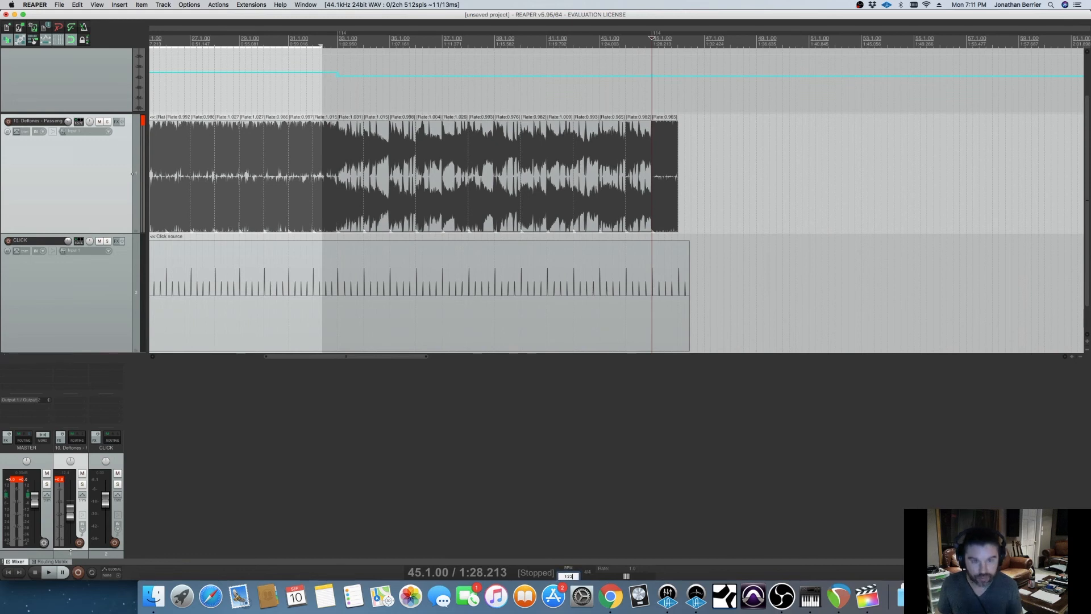
pyautogui.press('Return')
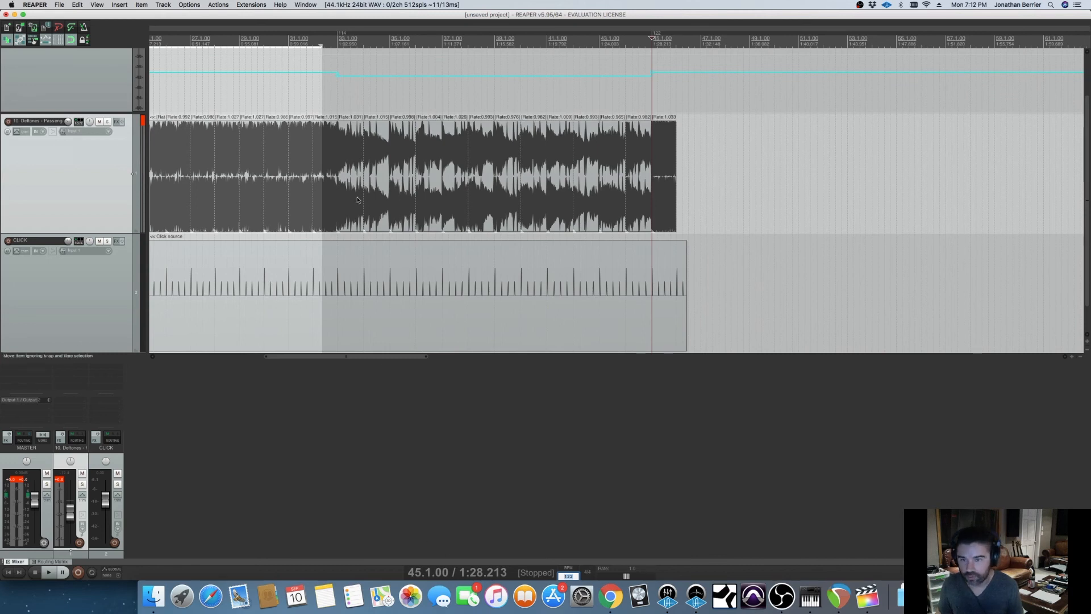
# Play the song with the click from measure 8 to about measure 18 to check the steady 122 BPM section.
pyautogui.hscroll(-5, 357, 200)
pyautogui.hscroll(-4, 357, 199)
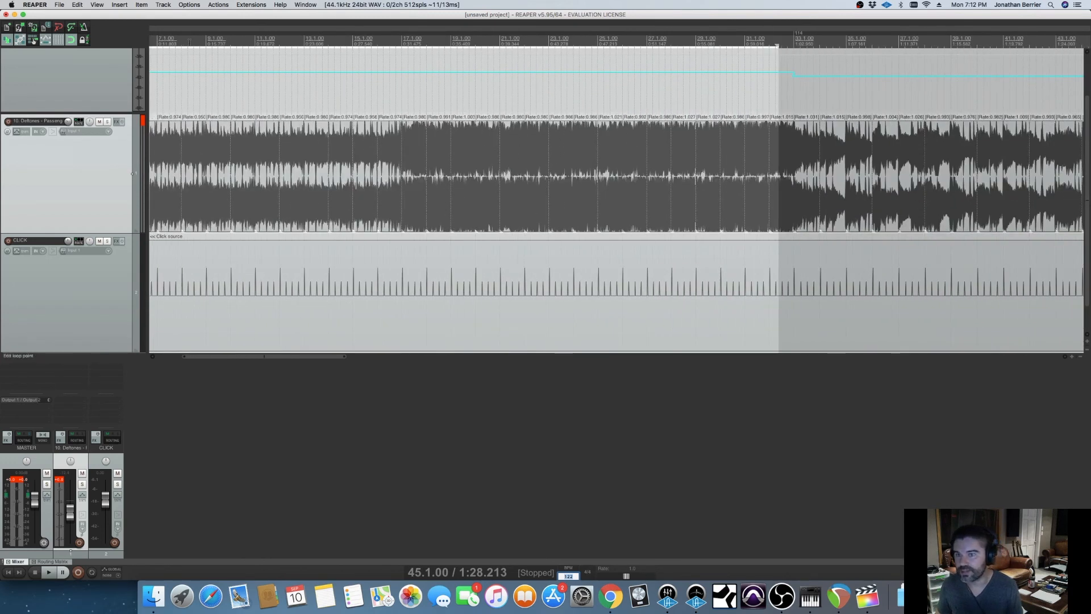
pyautogui.press('space')
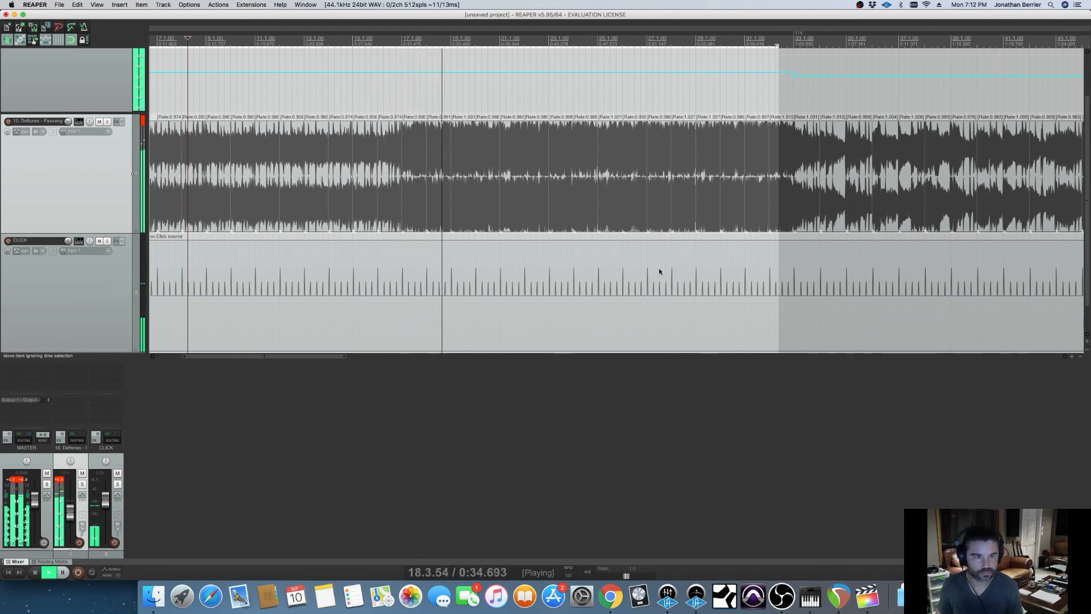
pyautogui.press('space')
# Play from measure 32, beat 3, across the tempo change at measure 33 to check the song against the click.
pyautogui.hscroll(8, 786, 239)
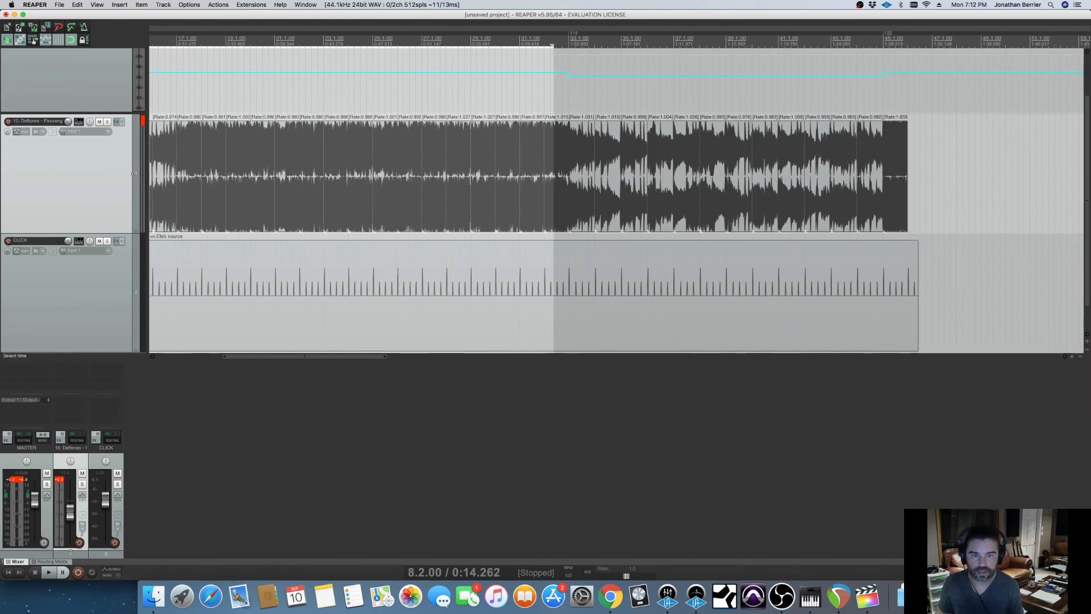
pyautogui.click(563, 71)
pyautogui.hscroll(-13, 563, 71)
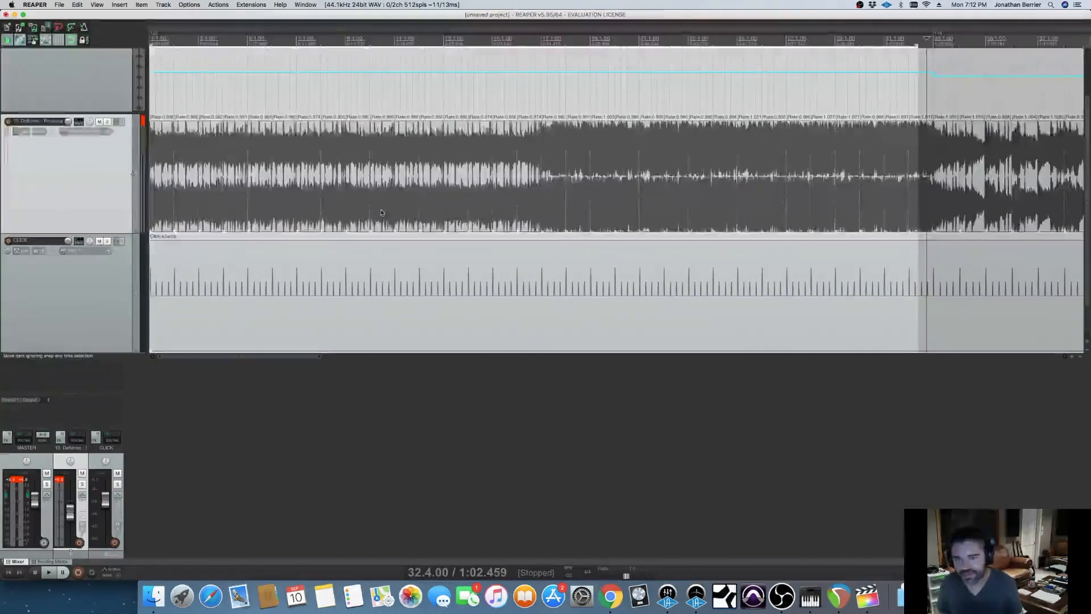
pyautogui.hscroll(15, 343, 210)
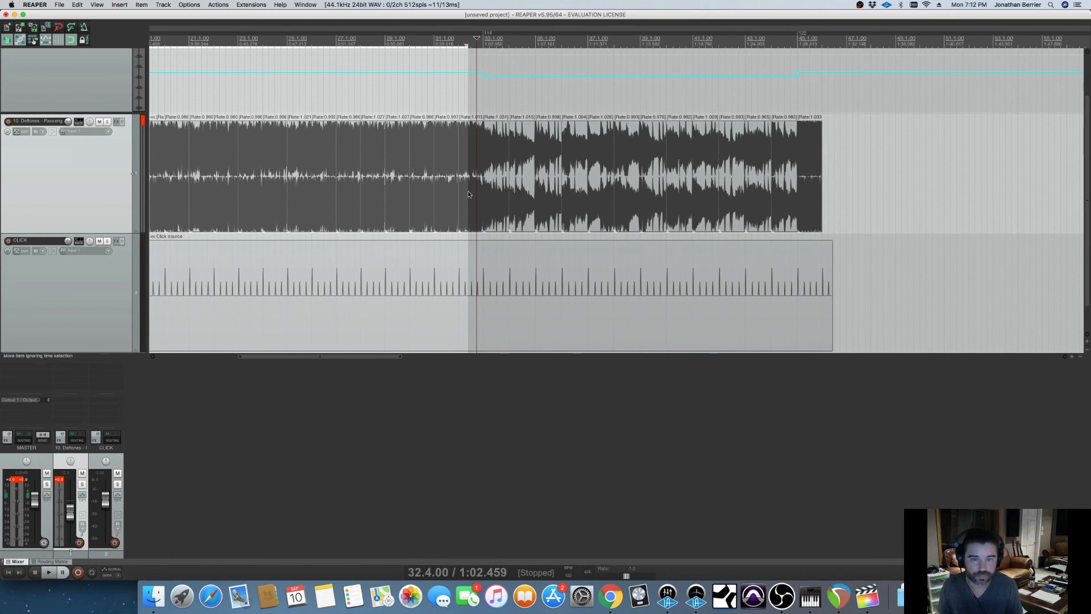
pyautogui.hscroll(-3, 421, 210)
pyautogui.hscroll(3, 479, 218)
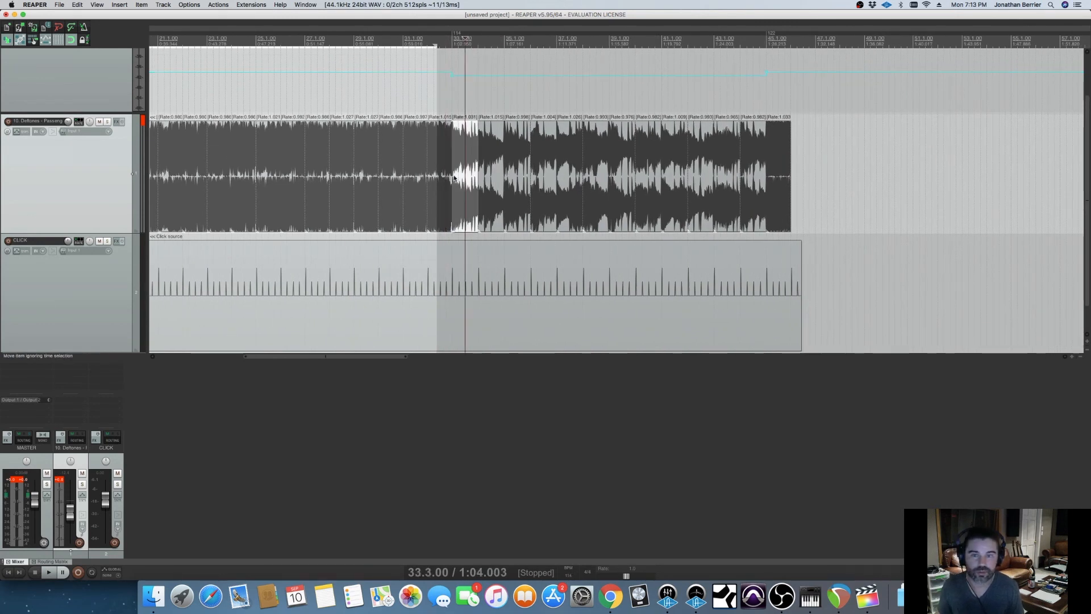
pyautogui.click(440, 39)
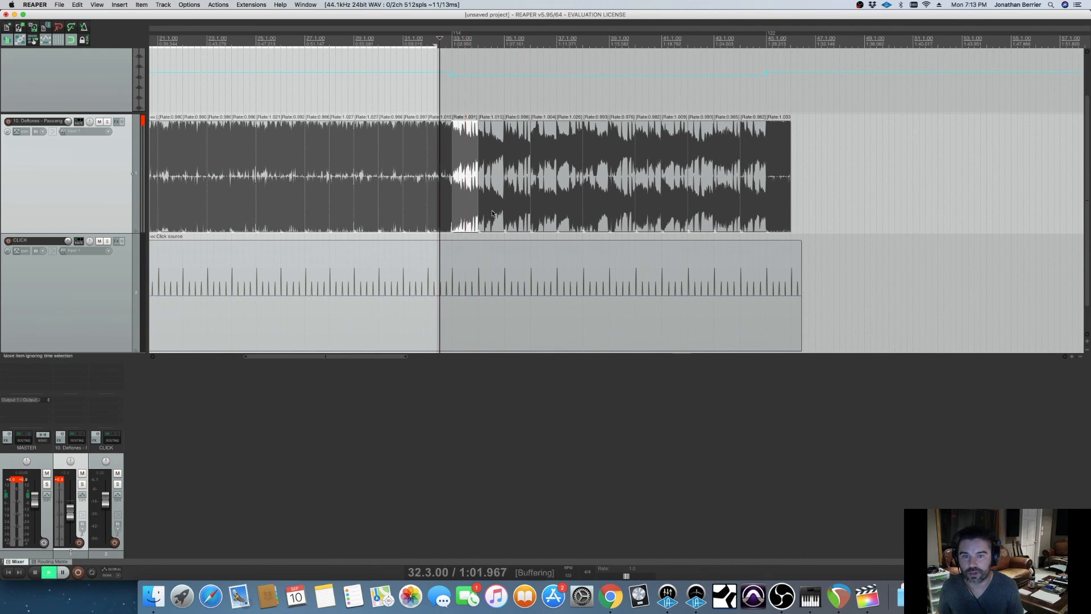
pyautogui.press('space')
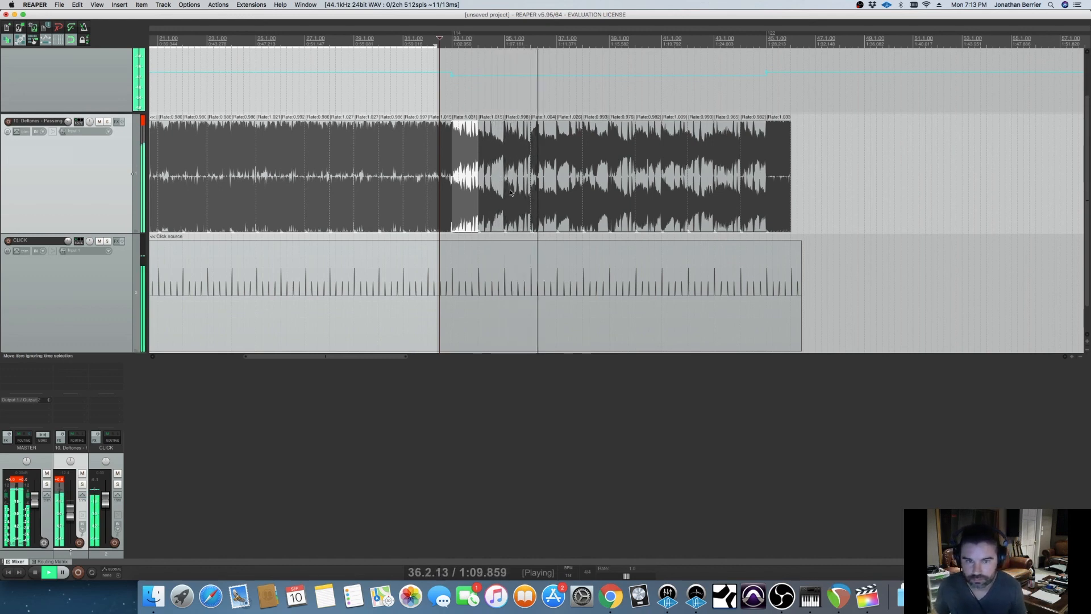
pyautogui.press('space')
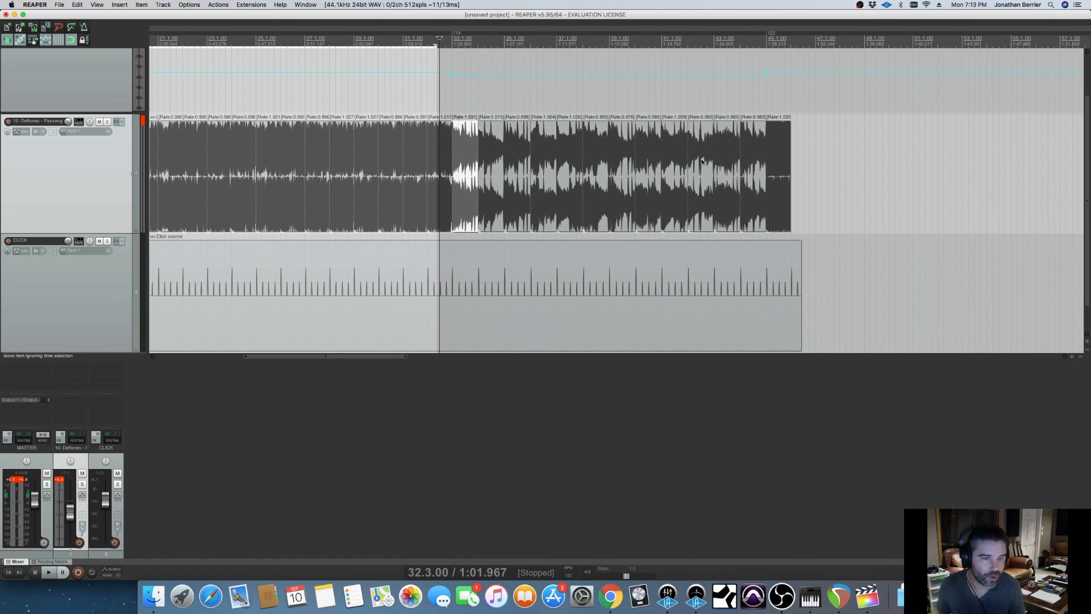
# Play from measure 44, beat 3, across the tempo change at measure 45 to check the return to the faster tempo.
pyautogui.click(751, 40)
pyautogui.press('space')
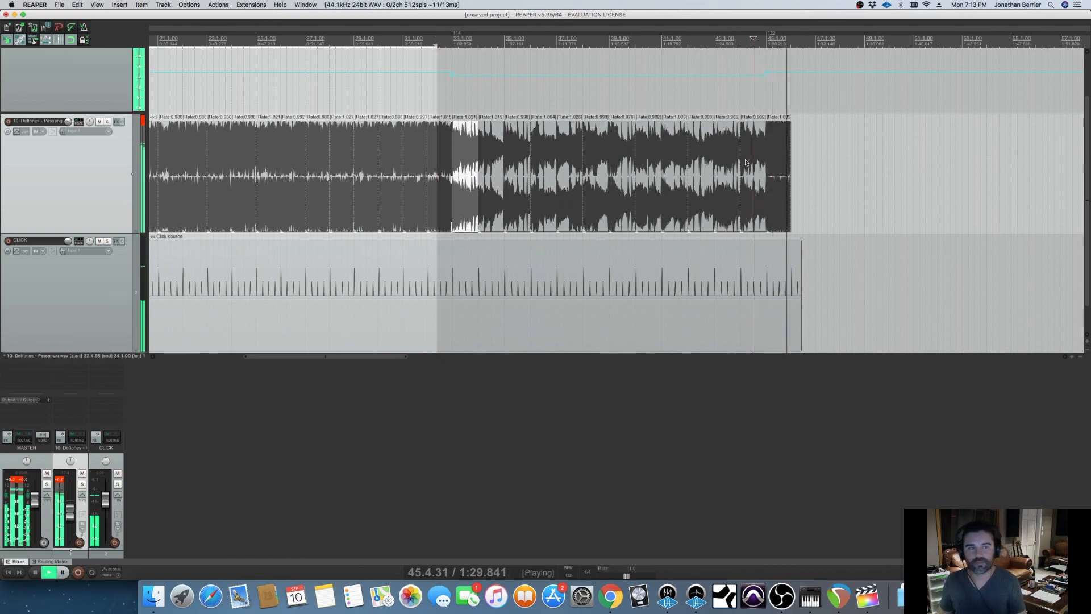
pyautogui.press('space')
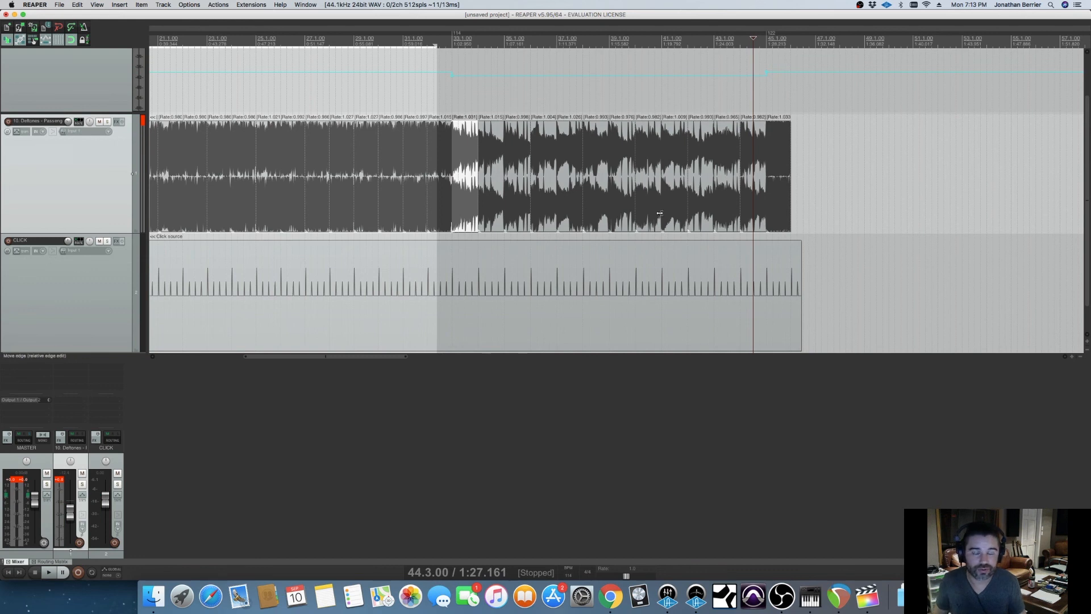
# Render the conformed Deftones Passenger track to a stereo stem track, muting the original.
pyautogui.scroll(-6, 654, 211)
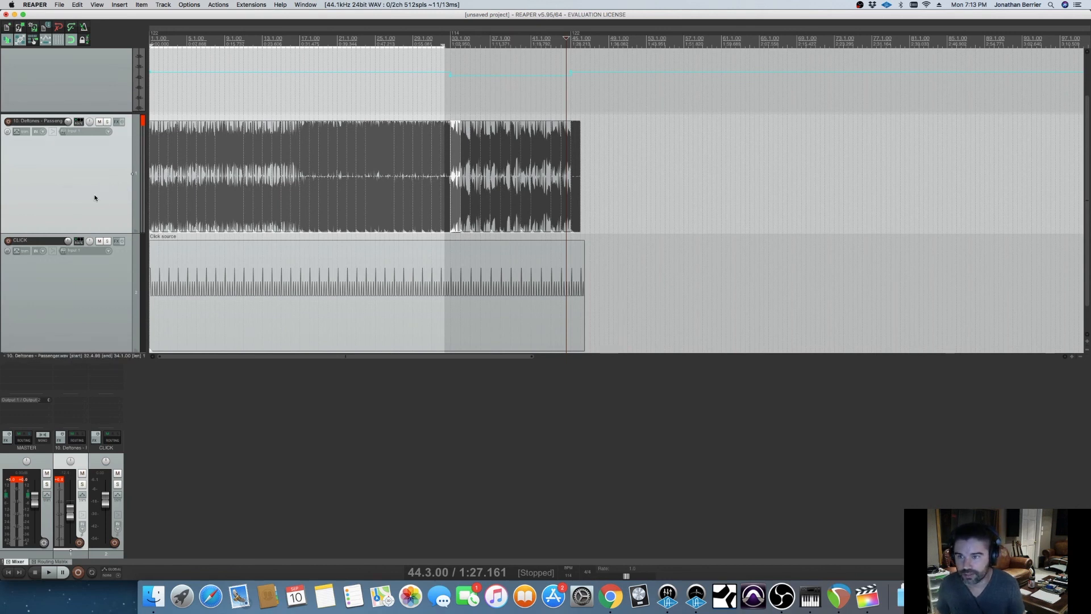
pyautogui.click(163, 5)
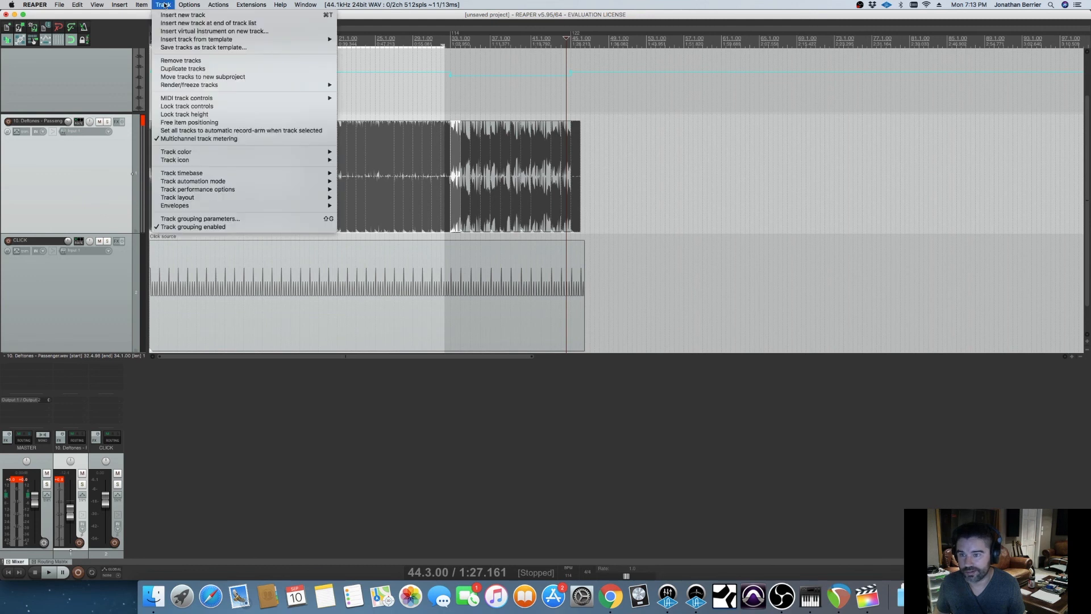
pyautogui.moveTo(296, 88)
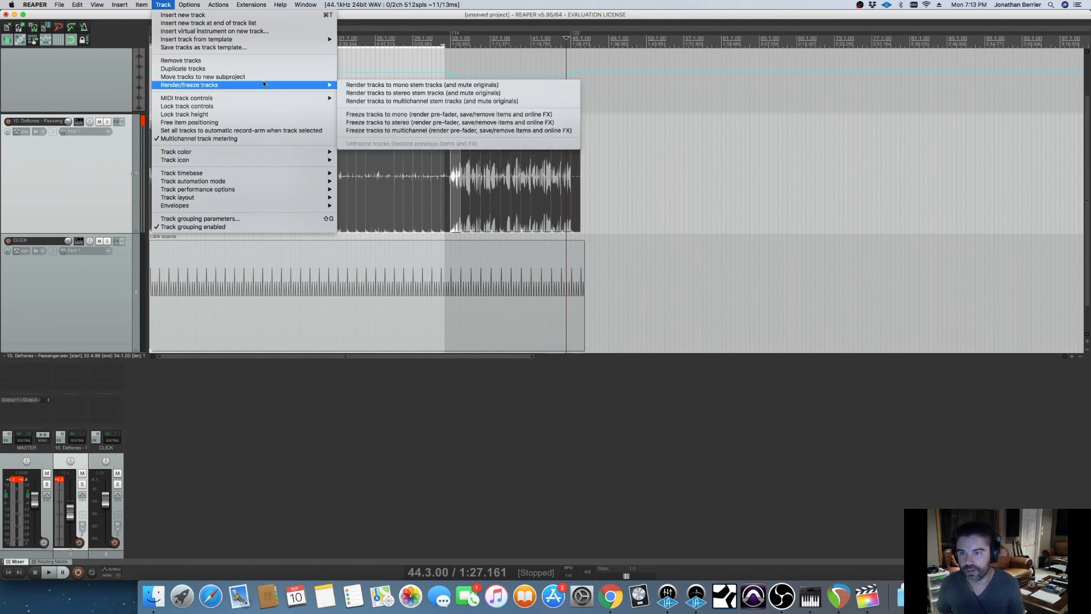
pyautogui.click(420, 95)
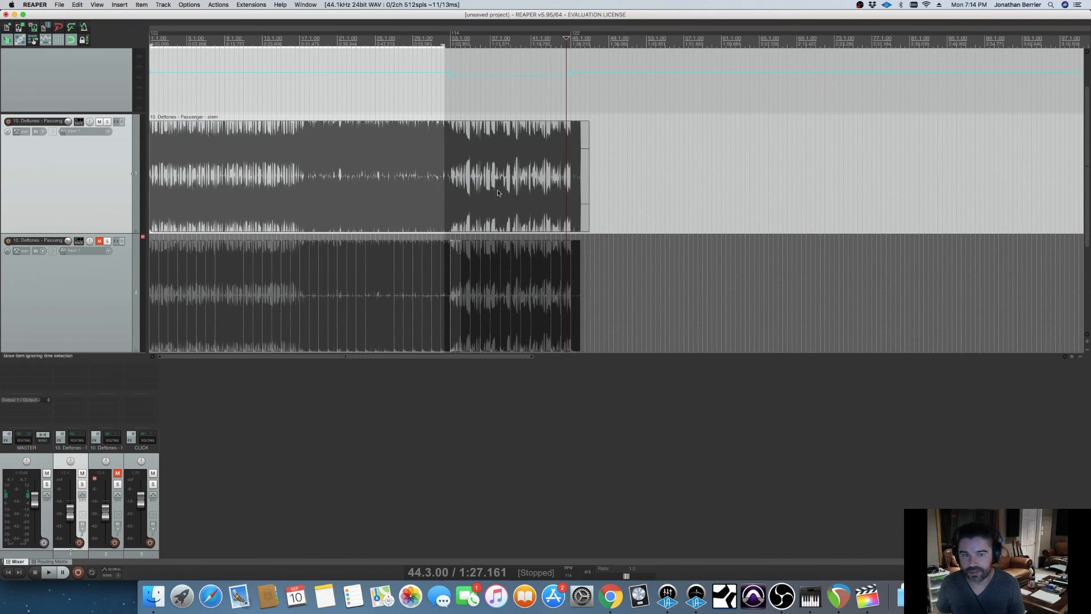
# Remove the muted original Deftones Passenger track that holds the sliced, stretched items.
pyautogui.scroll(-1, 119, 260)
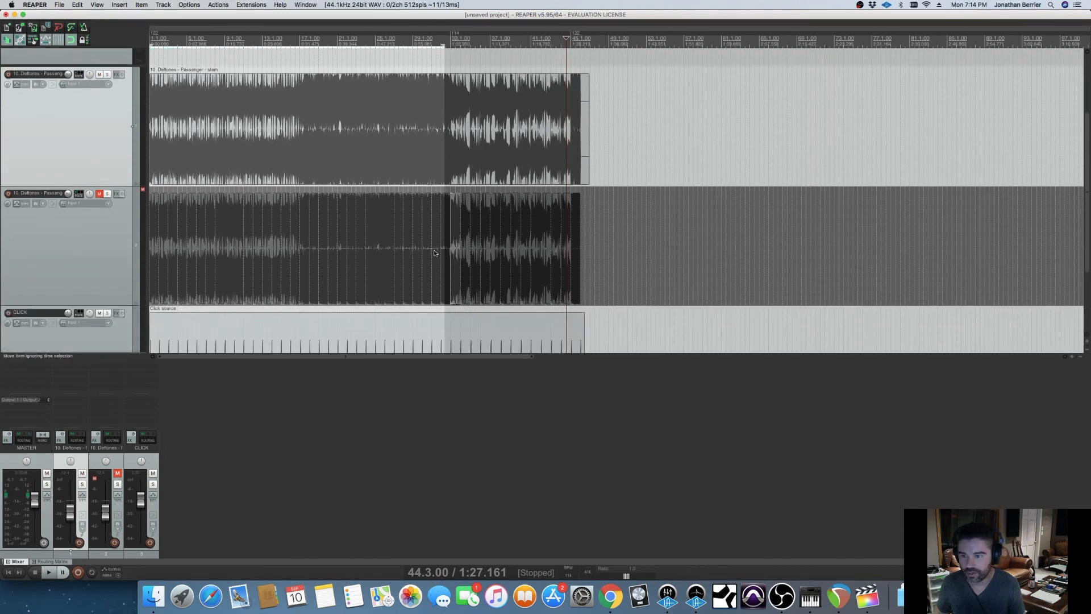
pyautogui.click(100, 259)
pyautogui.rightClick(99, 259)
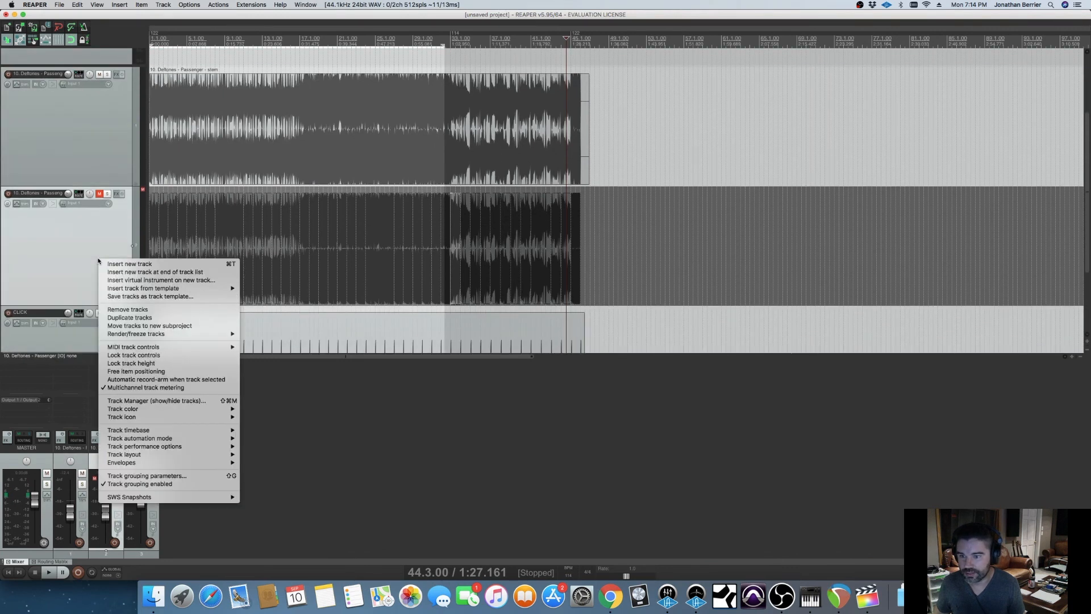
pyautogui.click(153, 310)
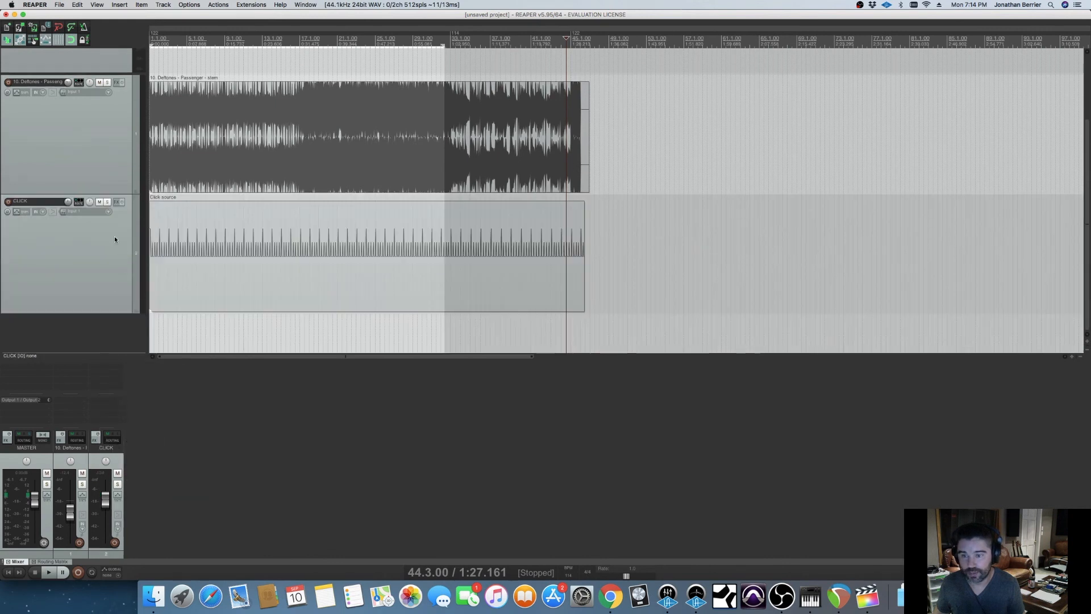
# Play the rendered stem with the click from measure 19 to about measure 25 to check their alignment.
pyautogui.scroll(1, 224, 243)
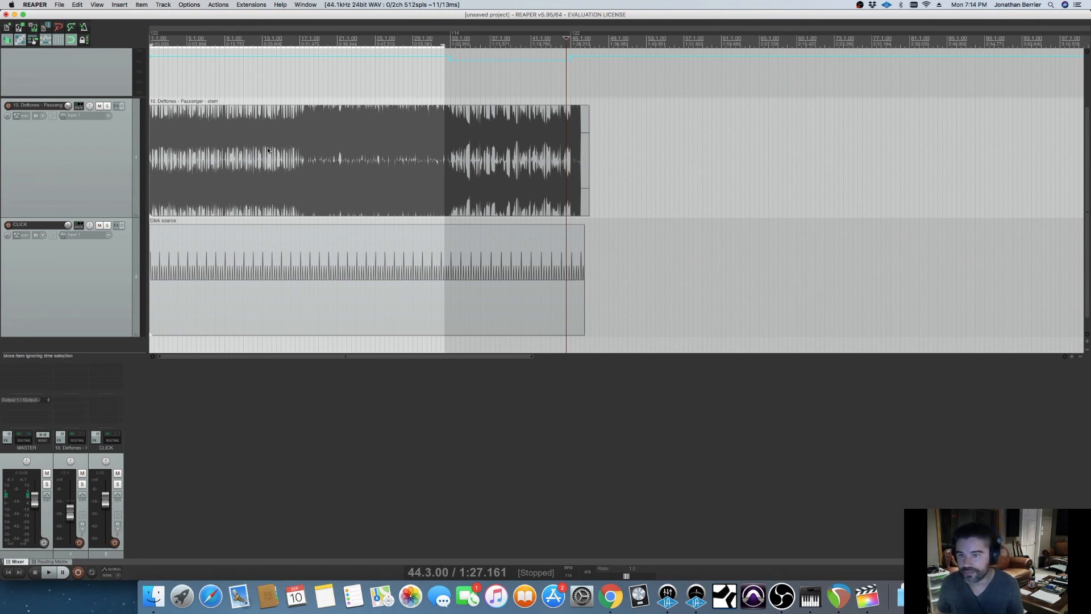
pyautogui.click(319, 44)
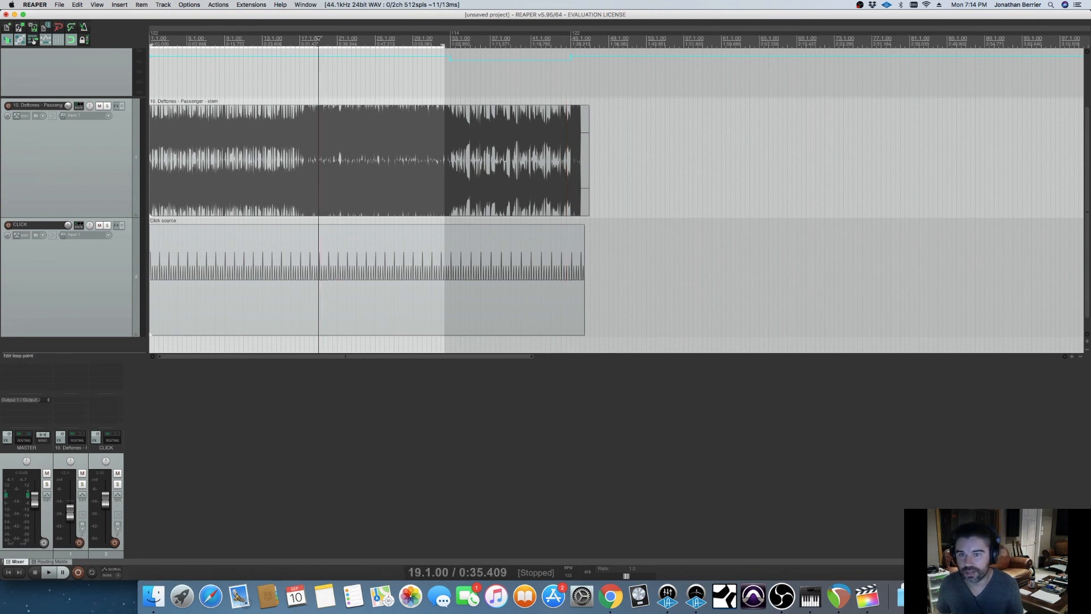
pyautogui.press('space')
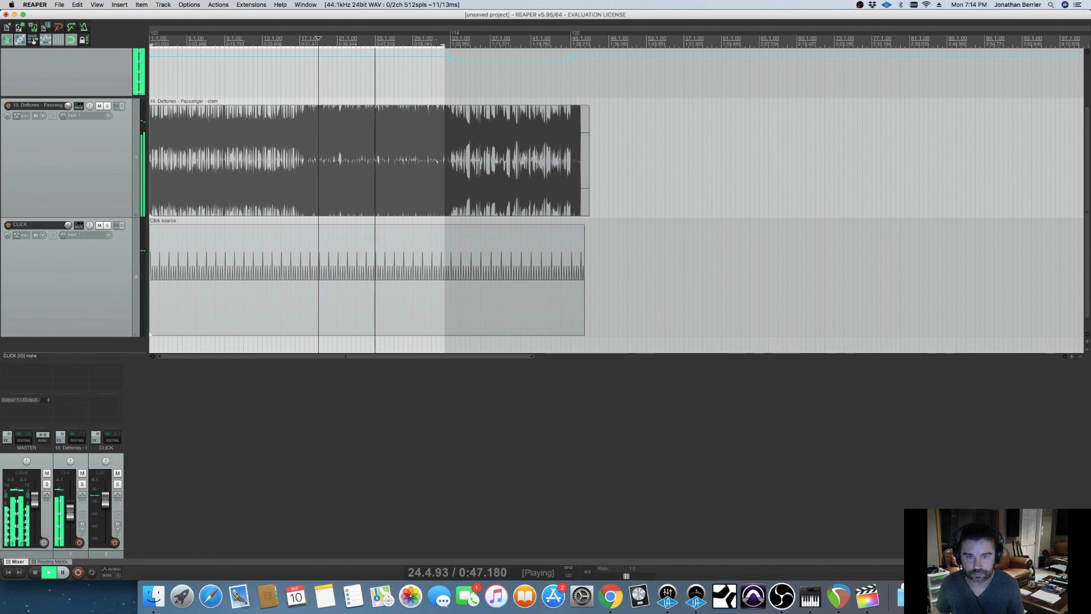
pyautogui.press('space')
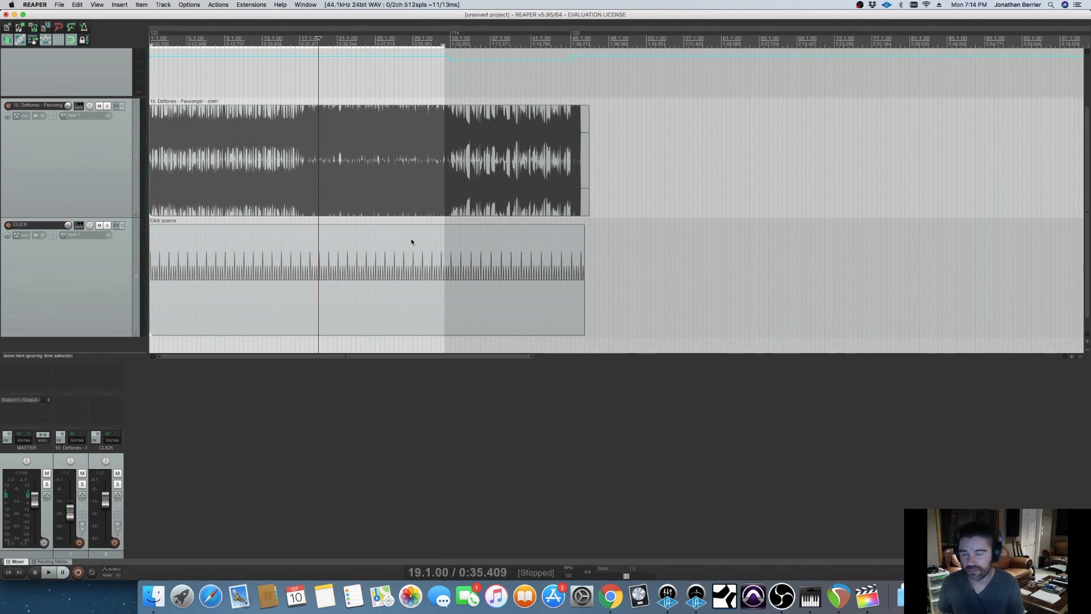